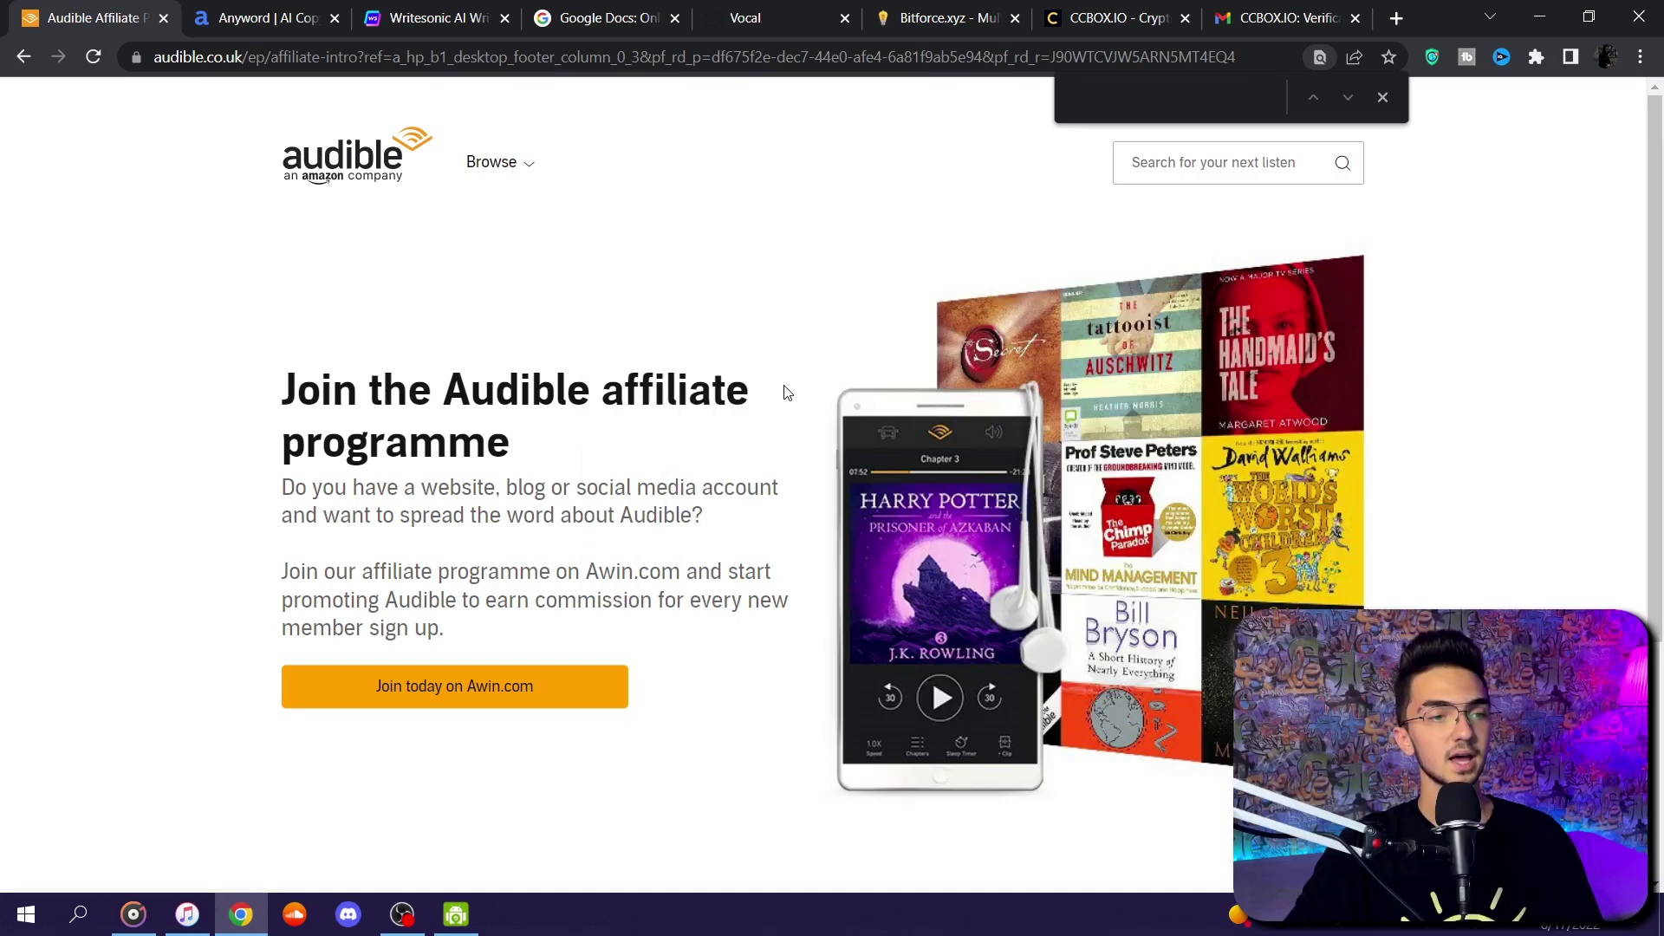
- Open Awin's publisher sign-up form for the Audible affiliate programme from Audible's affiliate page
{"action": "left_click", "coordinate": [1384, 98]}
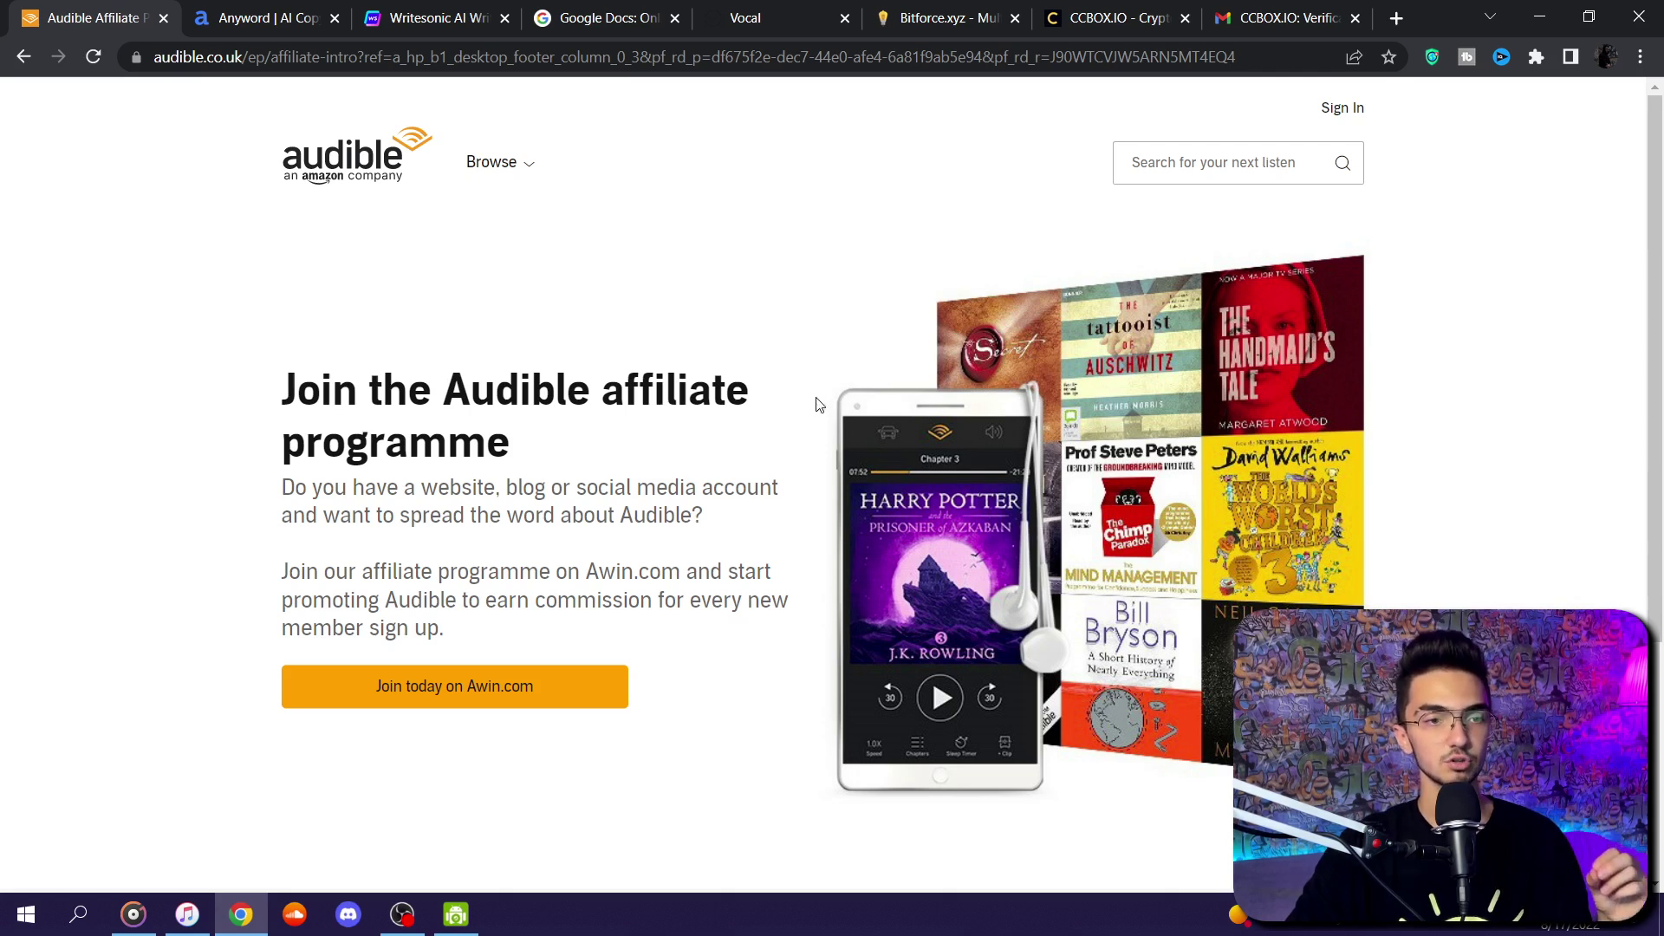
{"action": "left_click", "coordinate": [485, 694]}
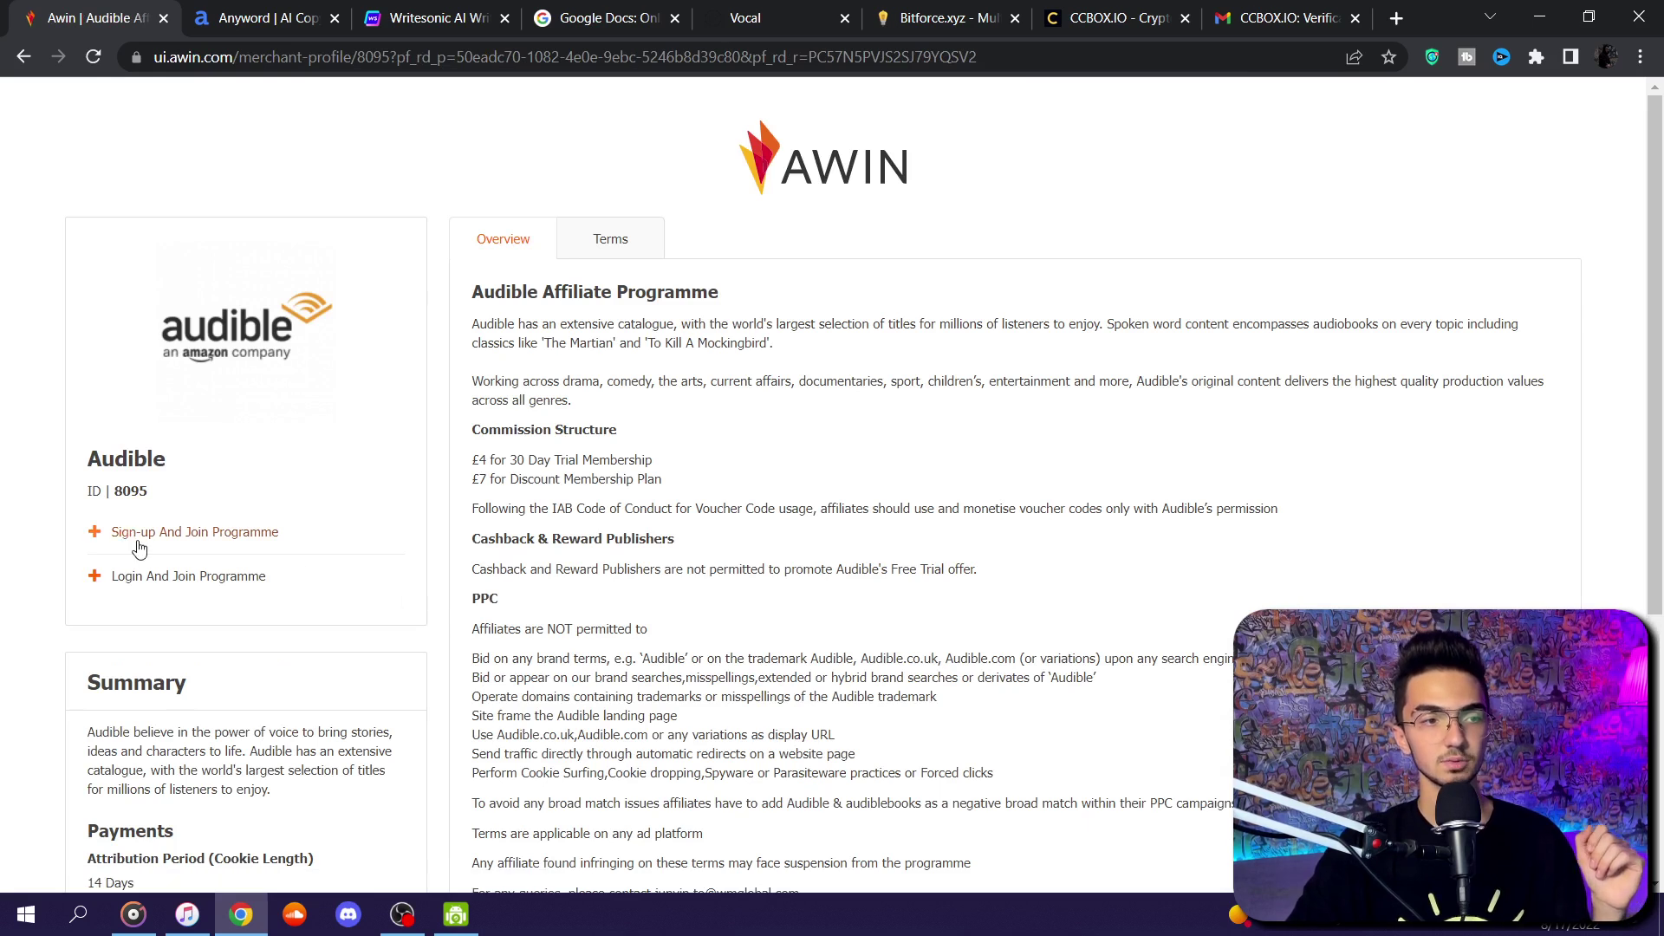
{"action": "left_click", "coordinate": [201, 539]}
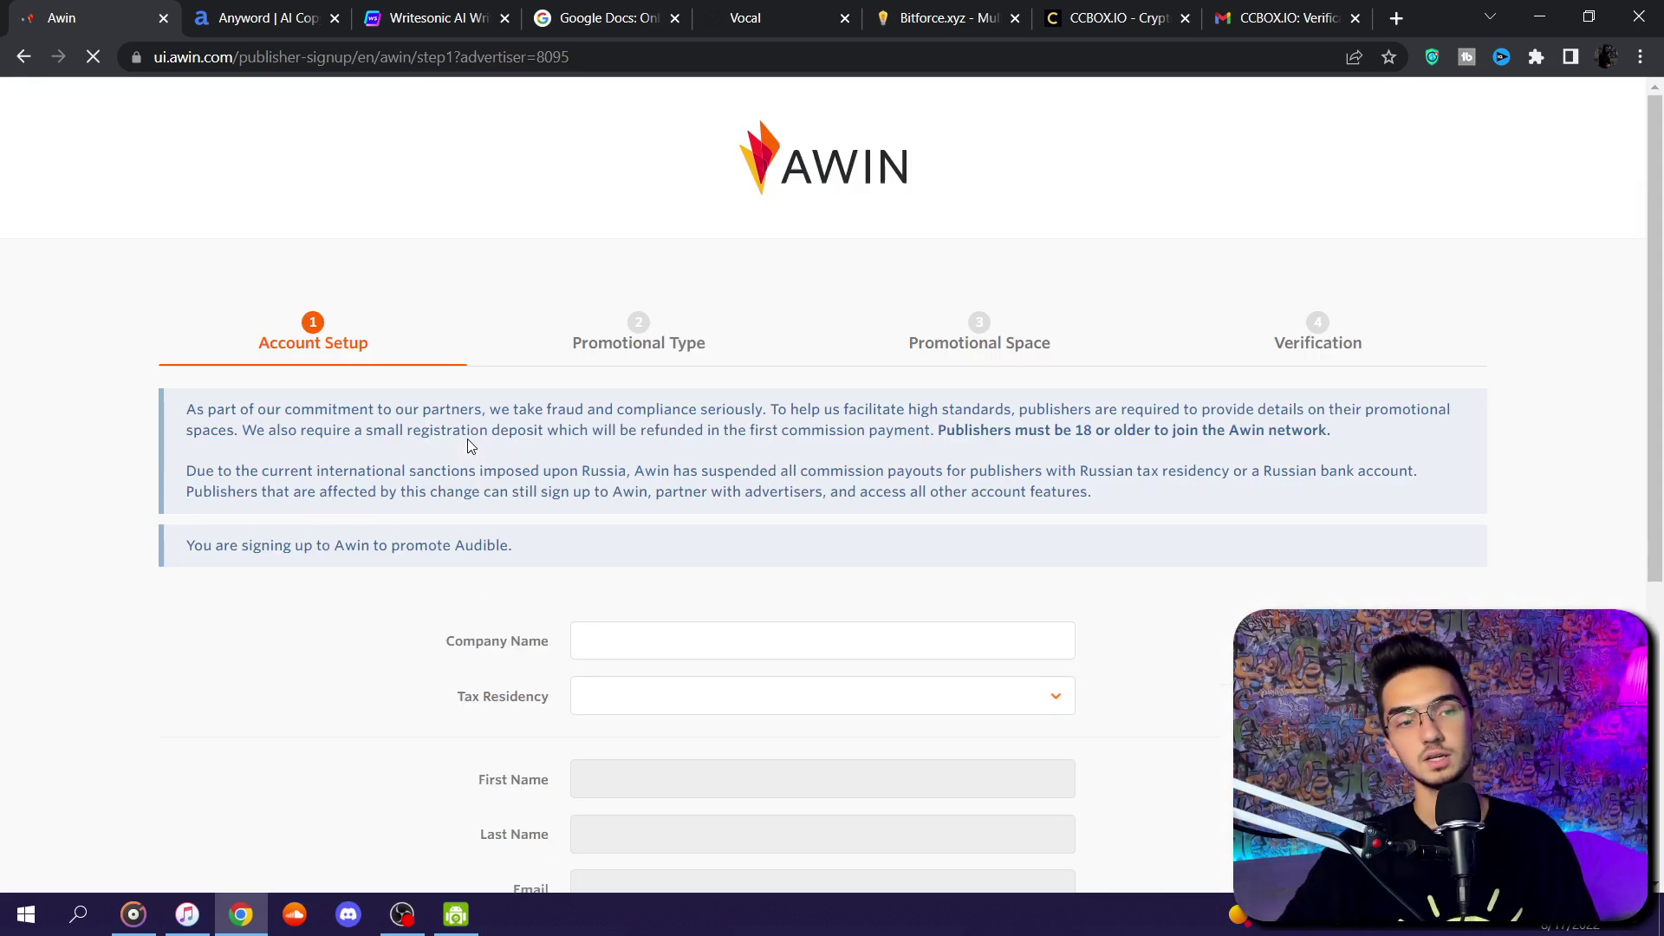
- Review the account setup fields on the Awin sign-up form, including the list of tax residency countries
{"action": "scroll", "coordinate": [470, 446], "scroll_direction": "down", "scroll_amount": 1}
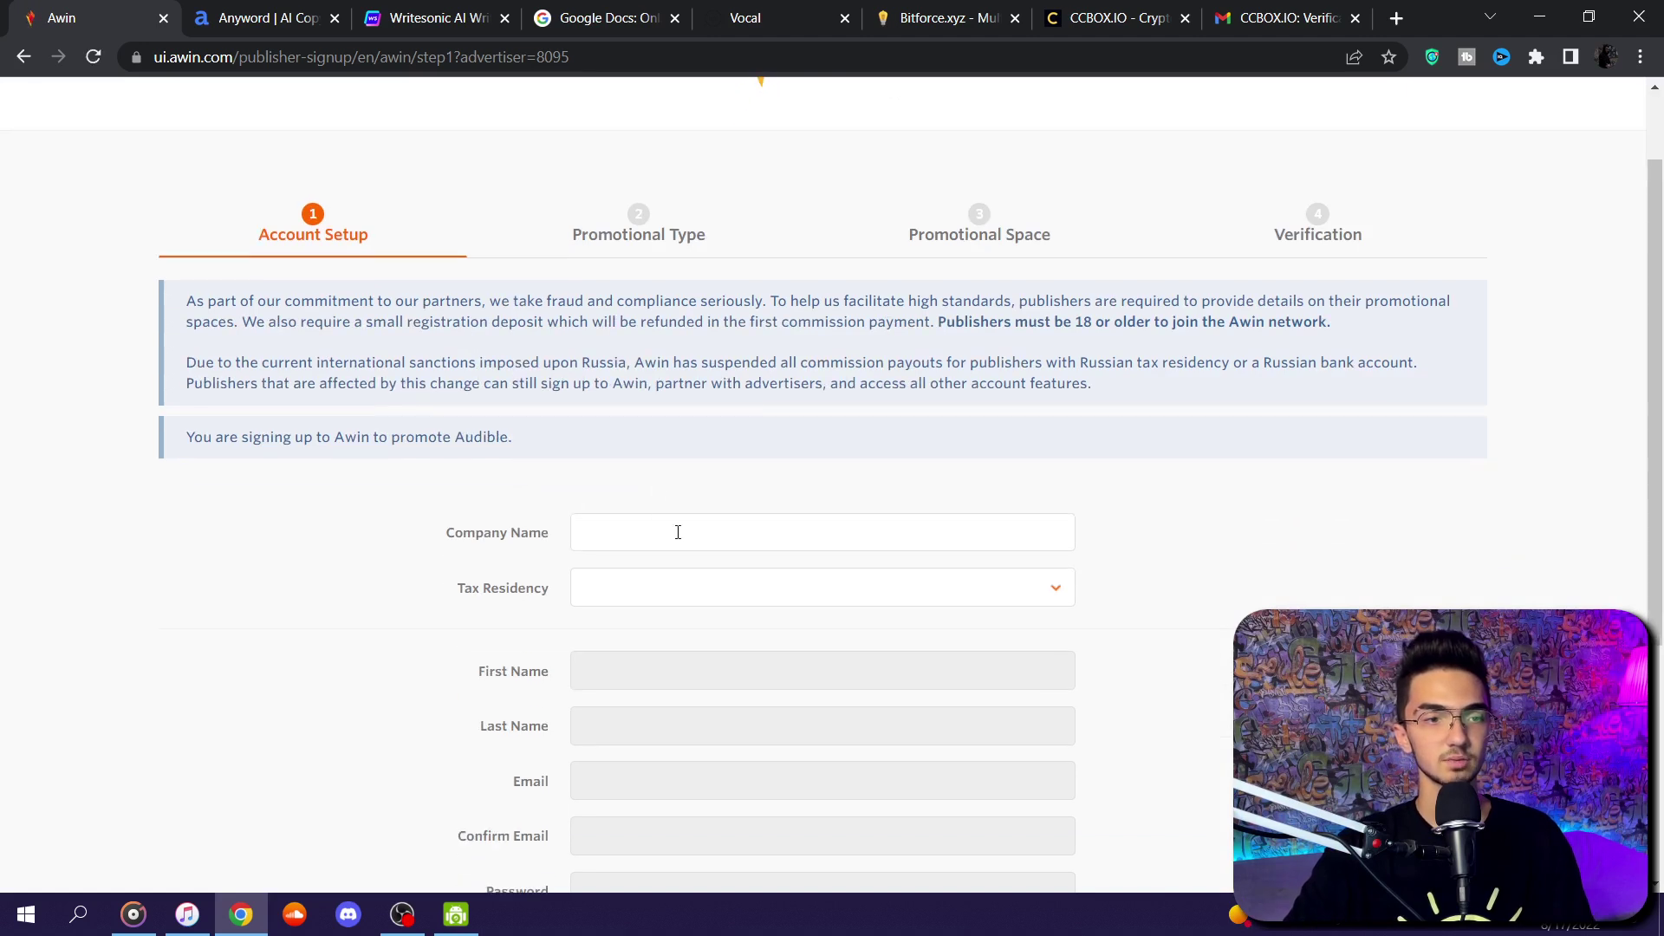
{"action": "scroll", "coordinate": [642, 546], "scroll_direction": "down", "scroll_amount": 2}
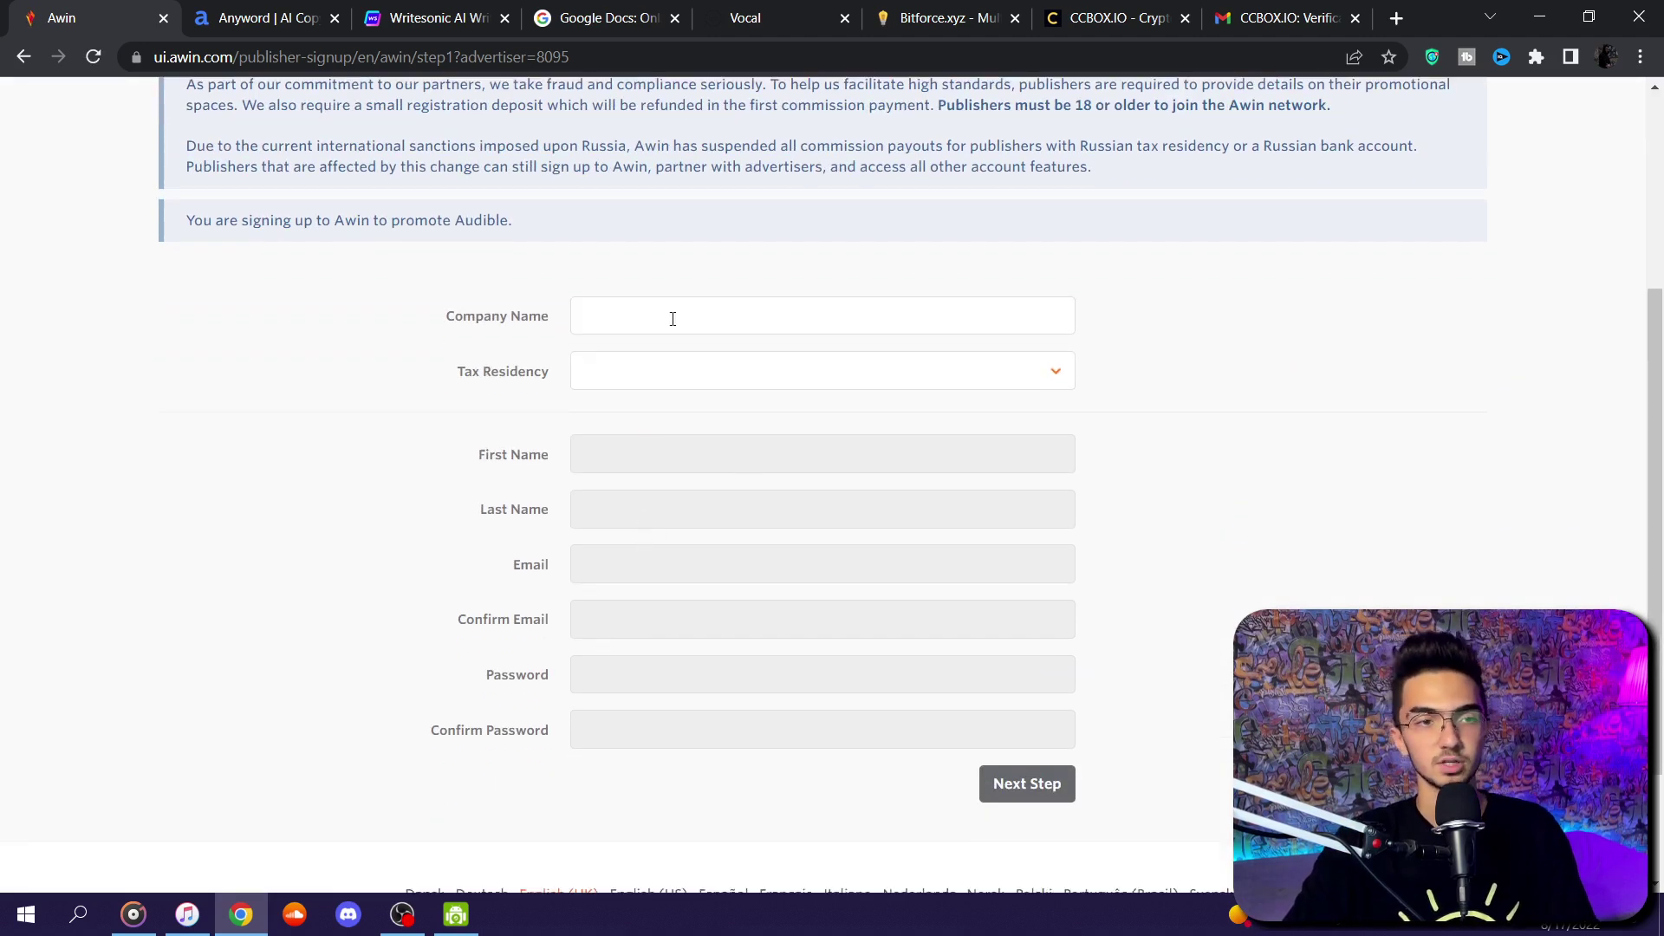
{"action": "left_click", "coordinate": [649, 372]}
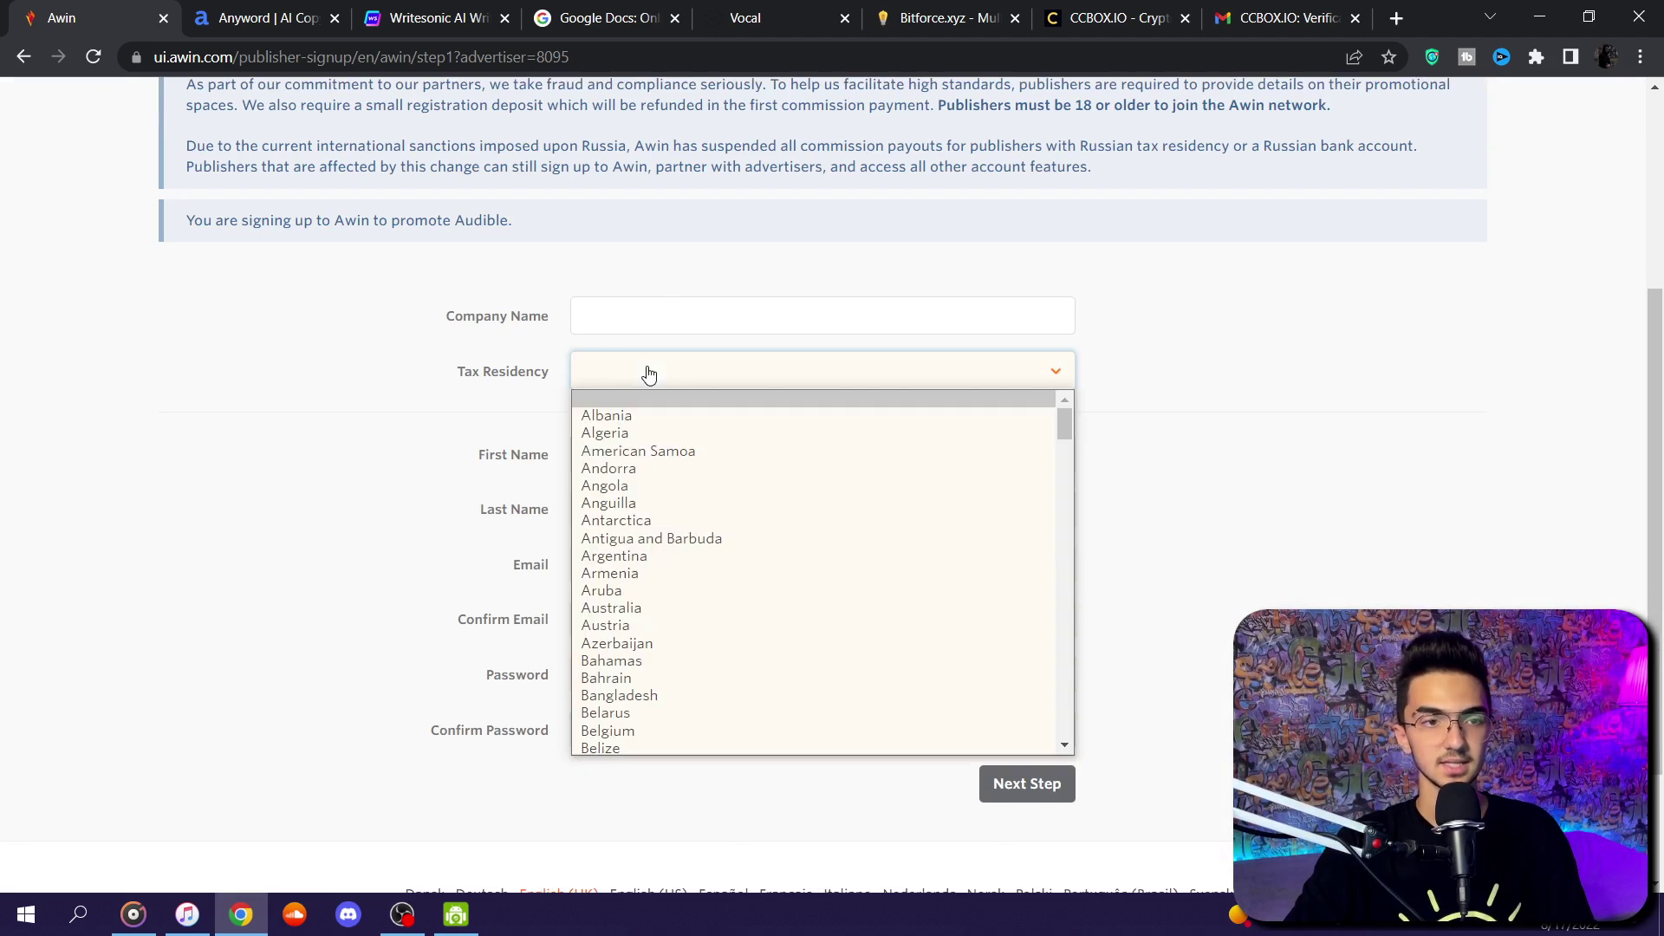
{"action": "left_click", "coordinate": [647, 374]}
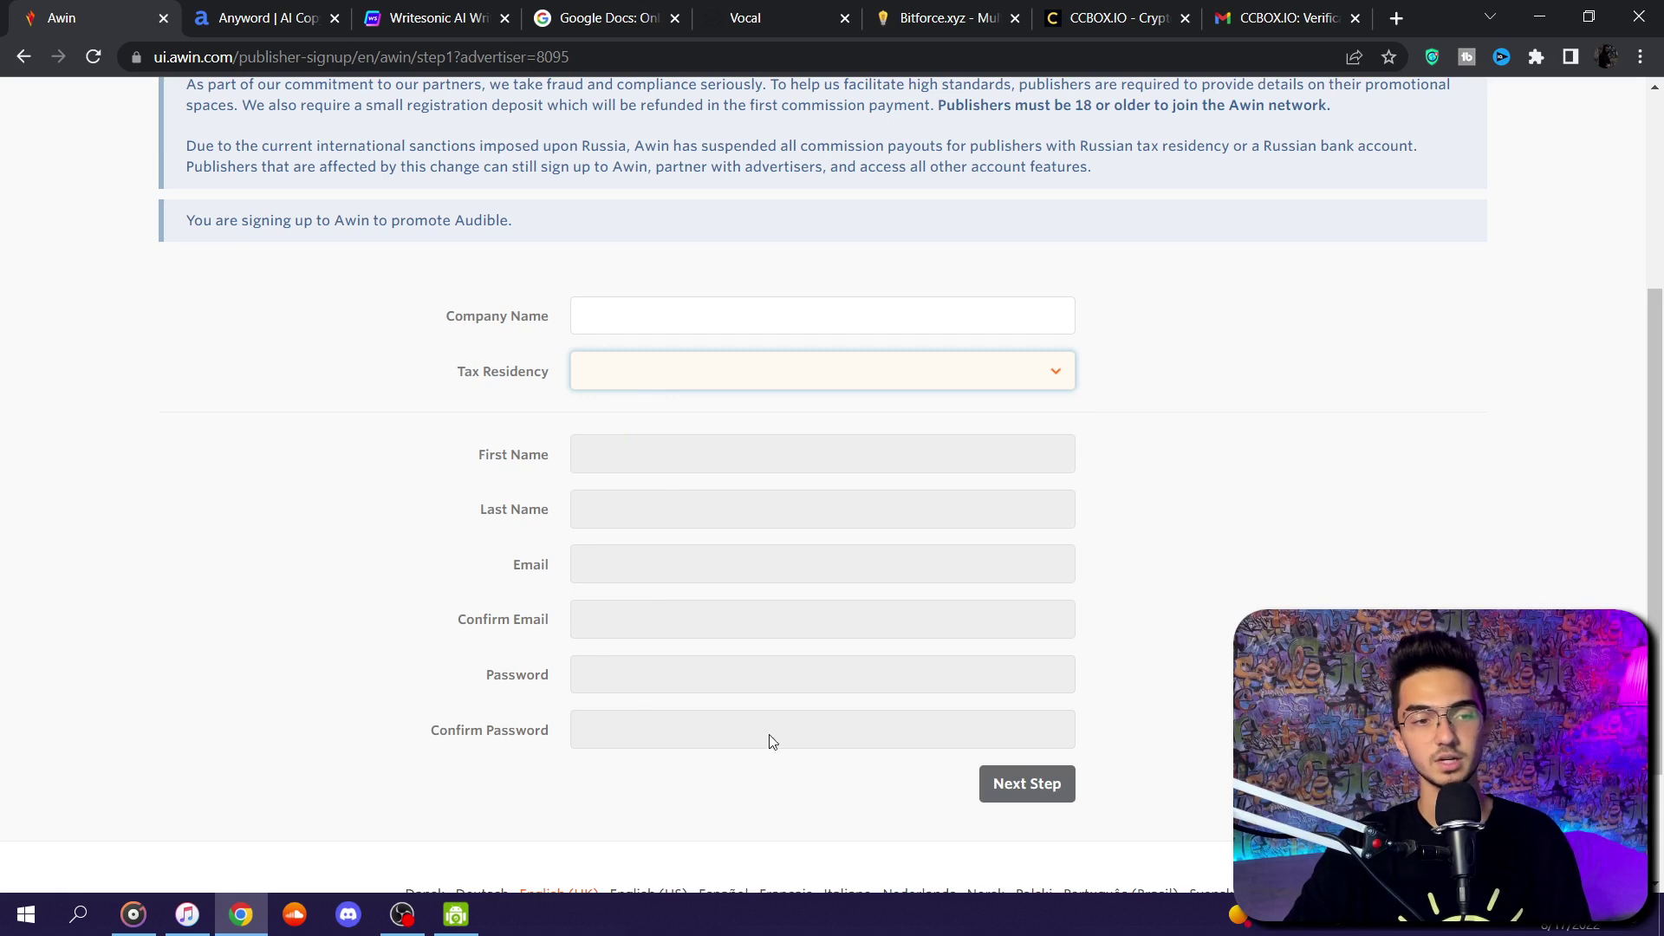
{"action": "scroll", "coordinate": [895, 569], "scroll_direction": "up", "scroll_amount": 4}
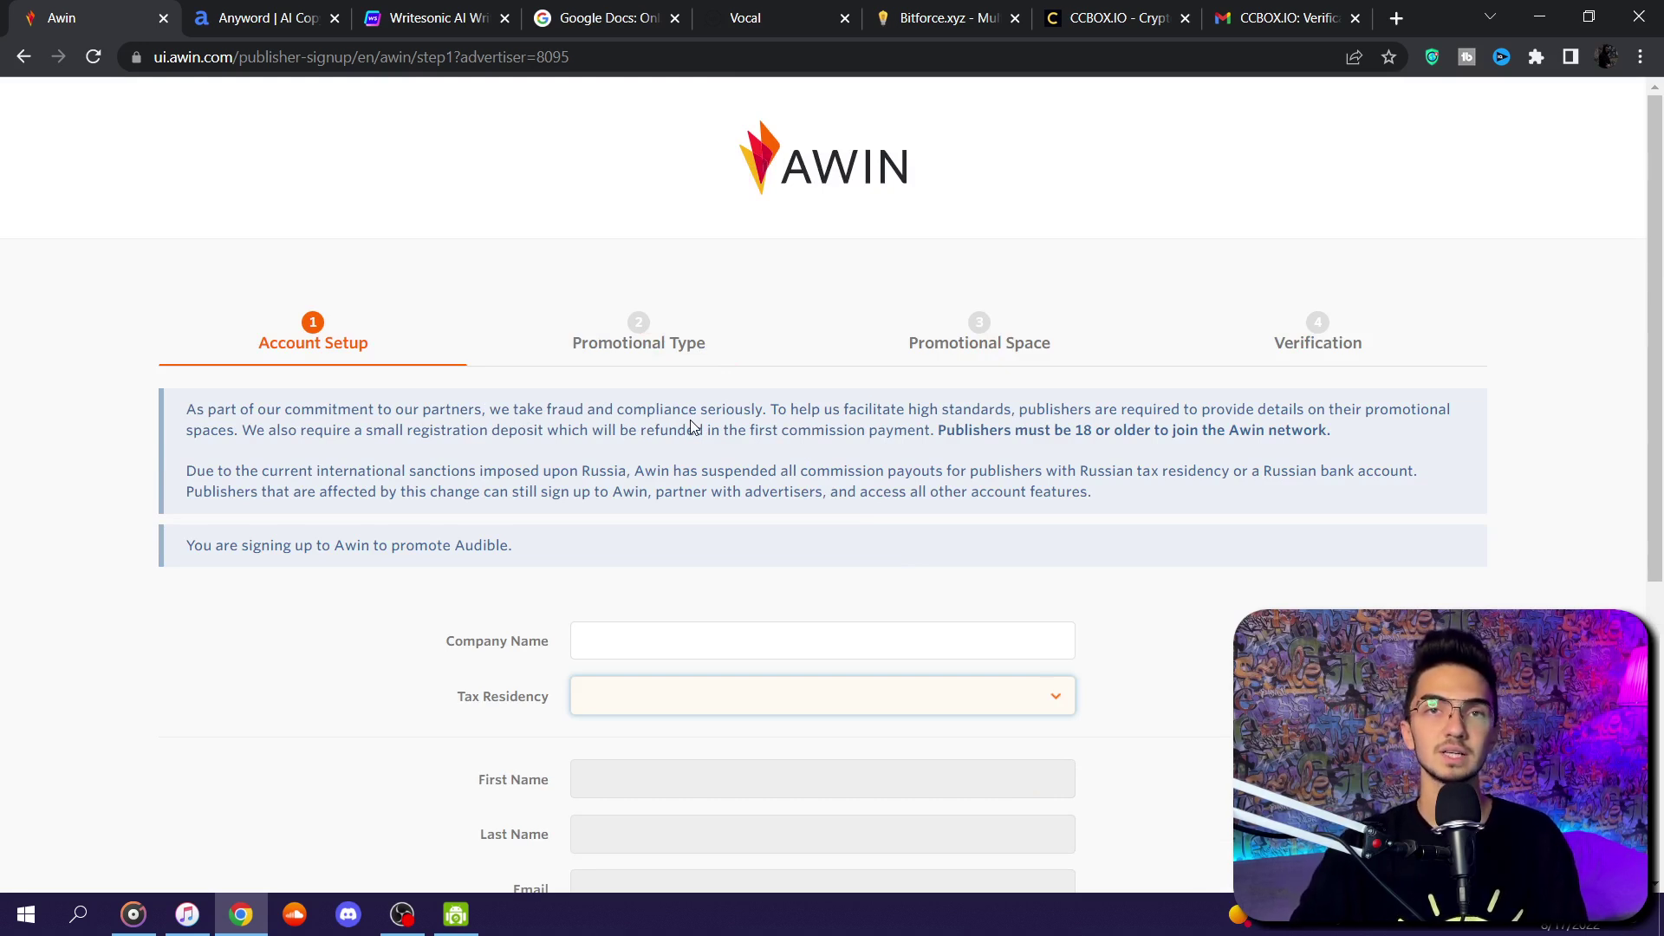
- Return to Audible's programme profile on Awin and review its commission structure and affiliate rules
{"action": "left_click", "coordinate": [23, 57]}
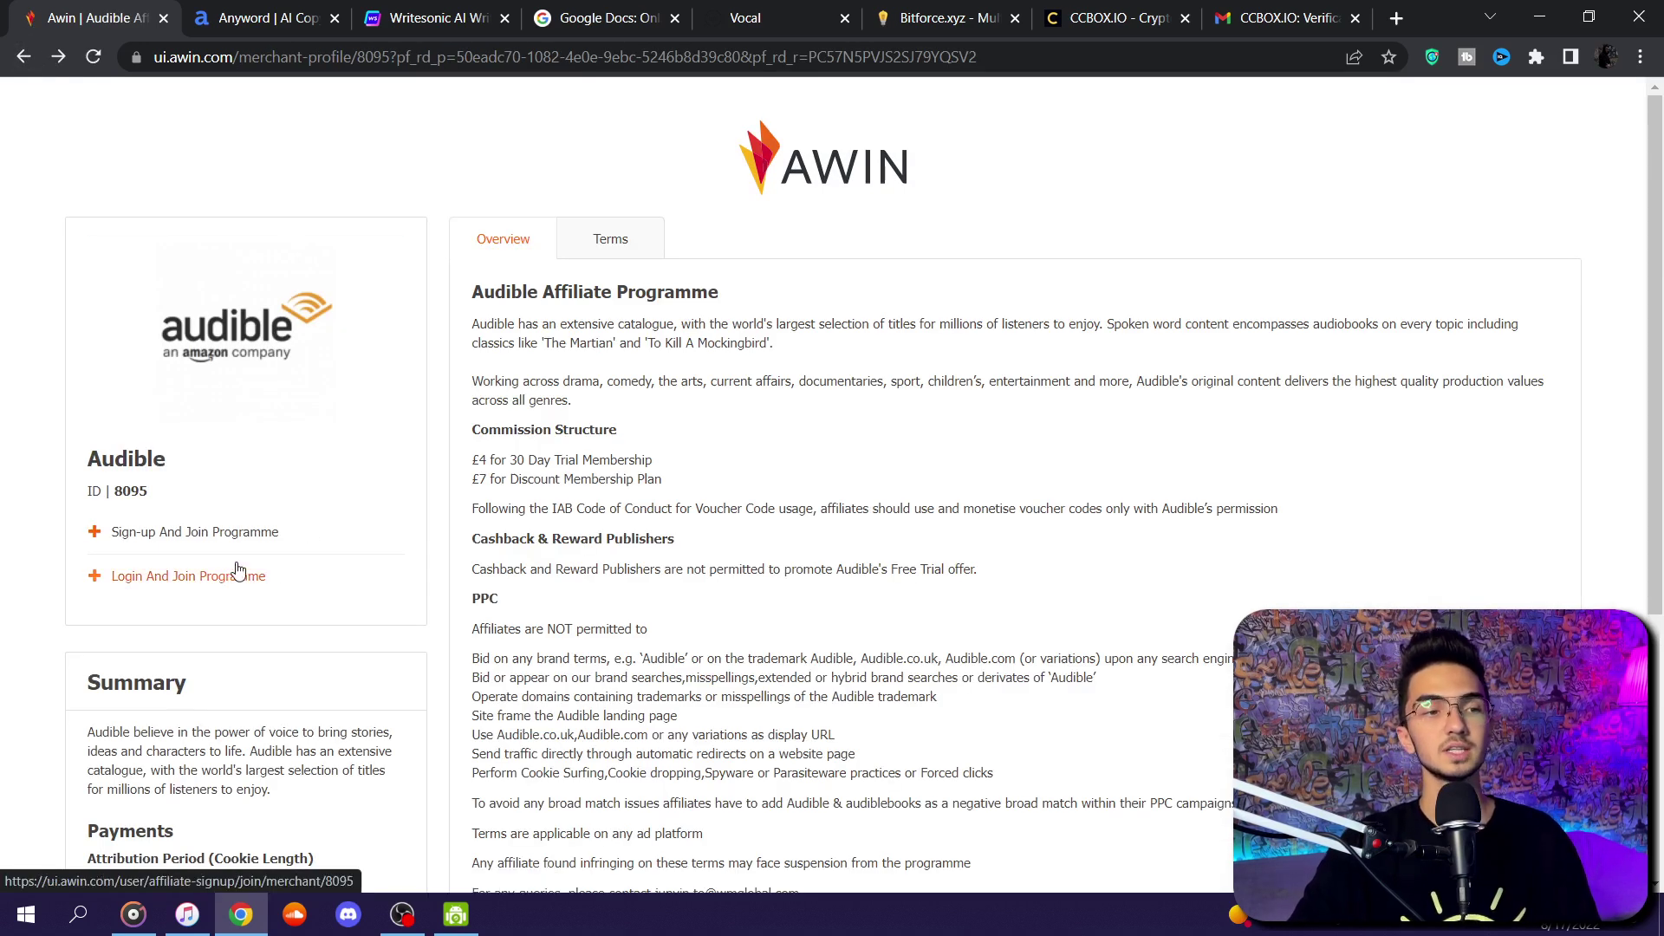
{"action": "scroll", "coordinate": [572, 548], "scroll_direction": "down", "scroll_amount": 5}
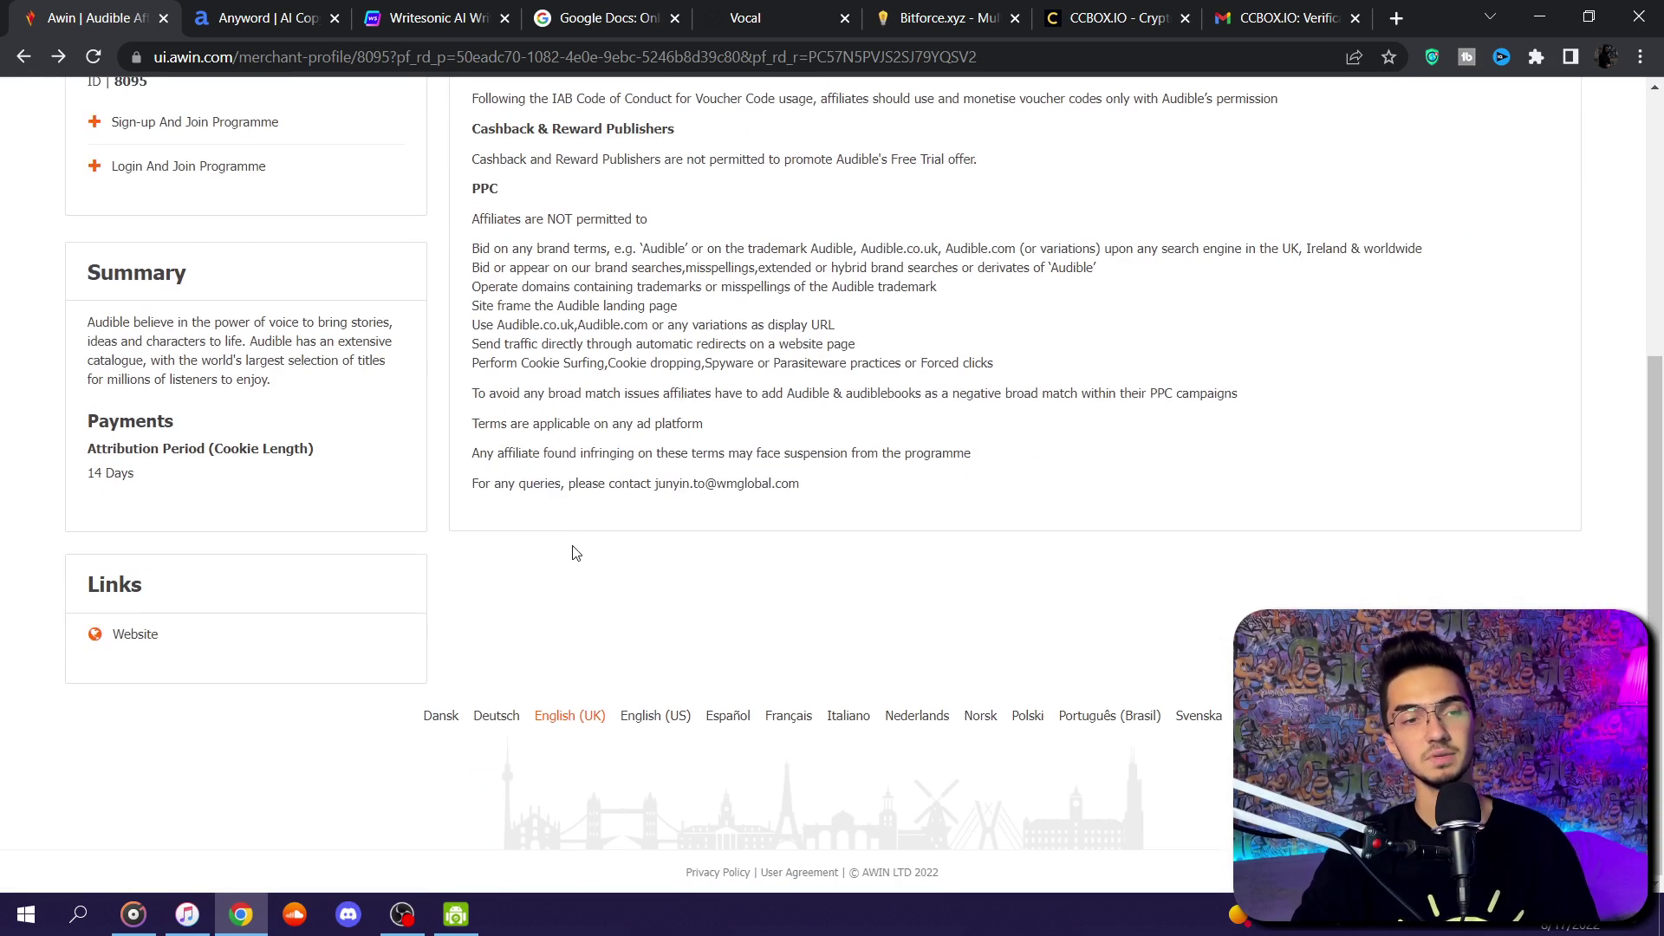
{"action": "scroll", "coordinate": [572, 552], "scroll_direction": "up", "scroll_amount": 5}
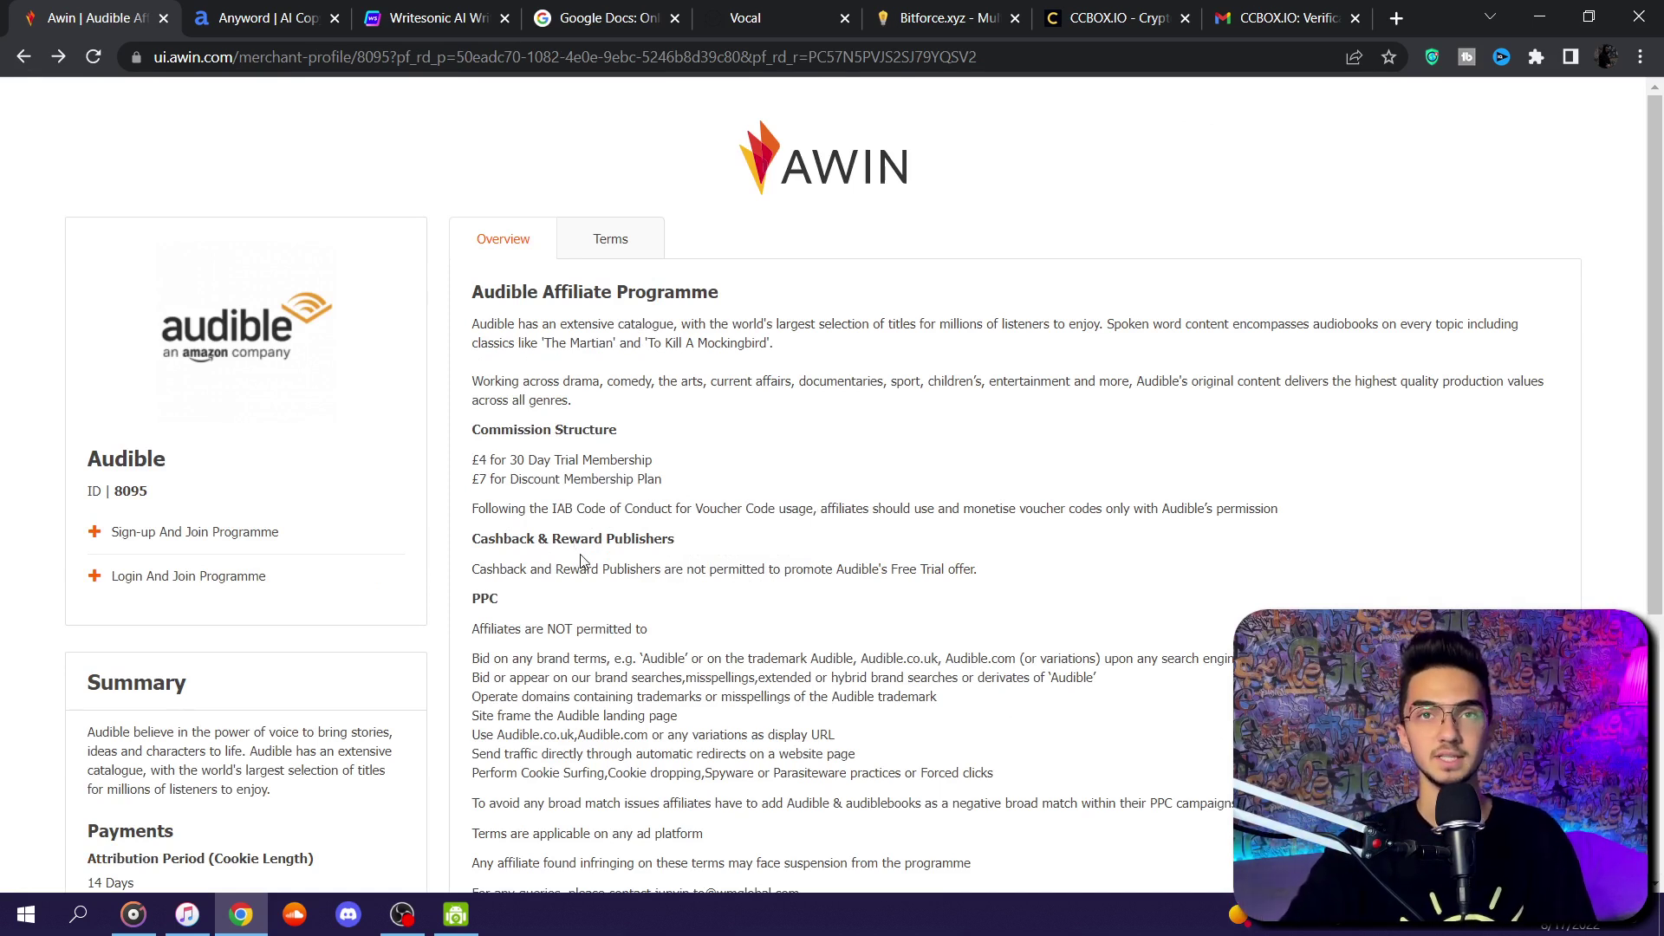
- Go to the Audible UK home page and search the store for "business"
{"action": "key", "text": "alt+Right"}
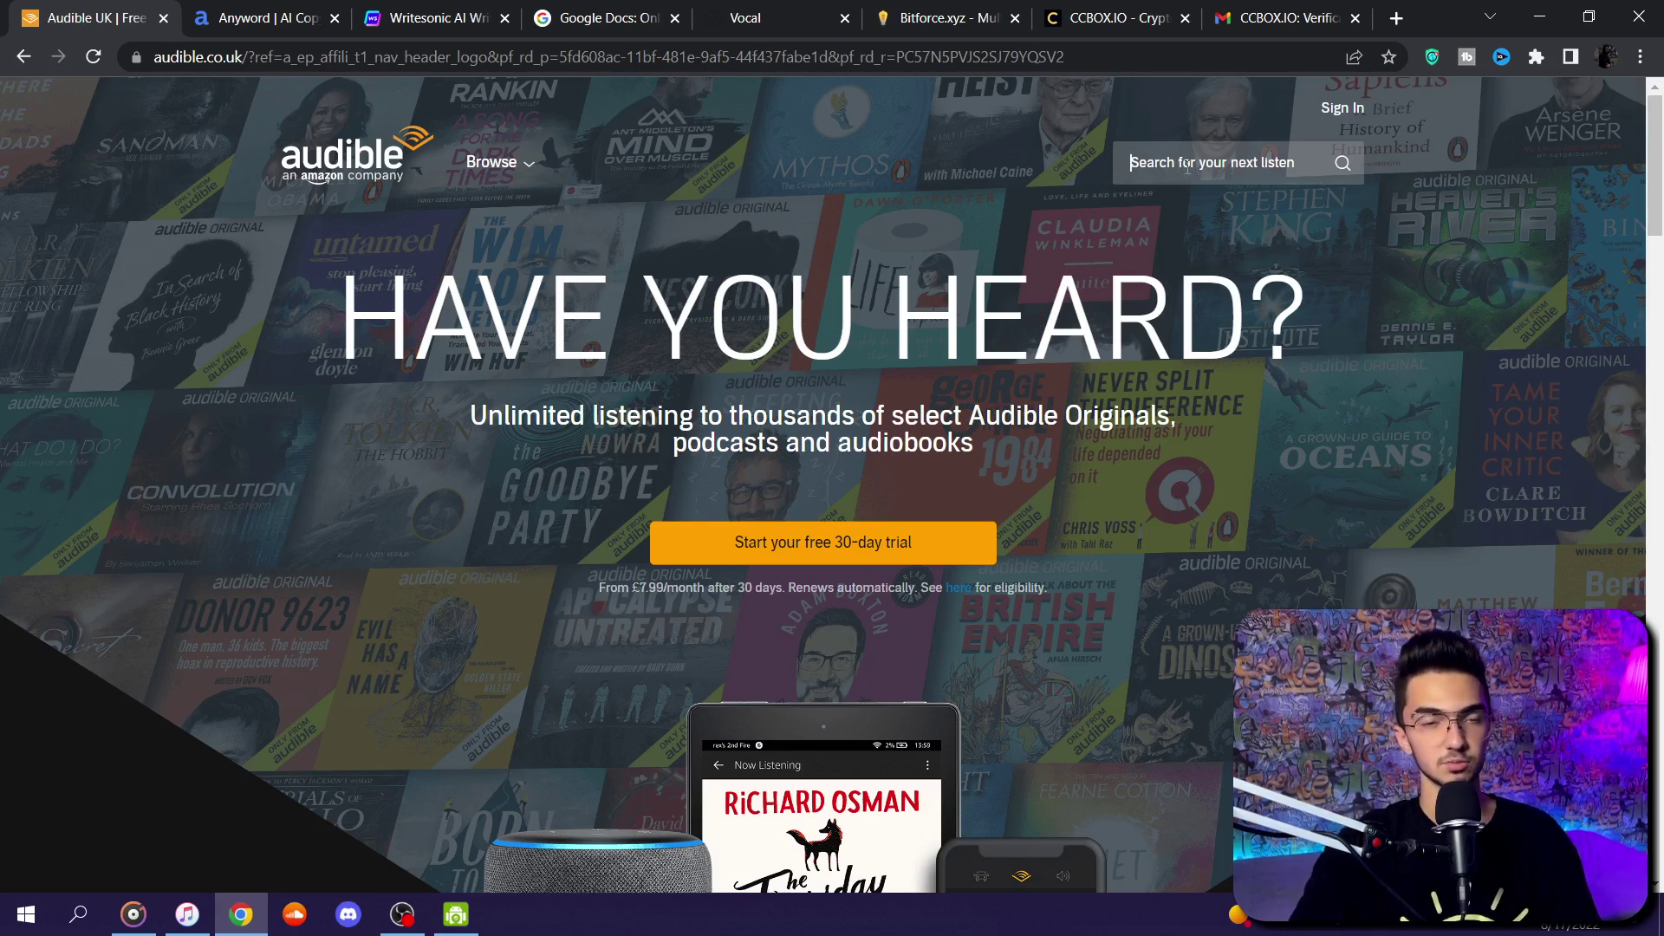
{"action": "type", "text": "bus"}
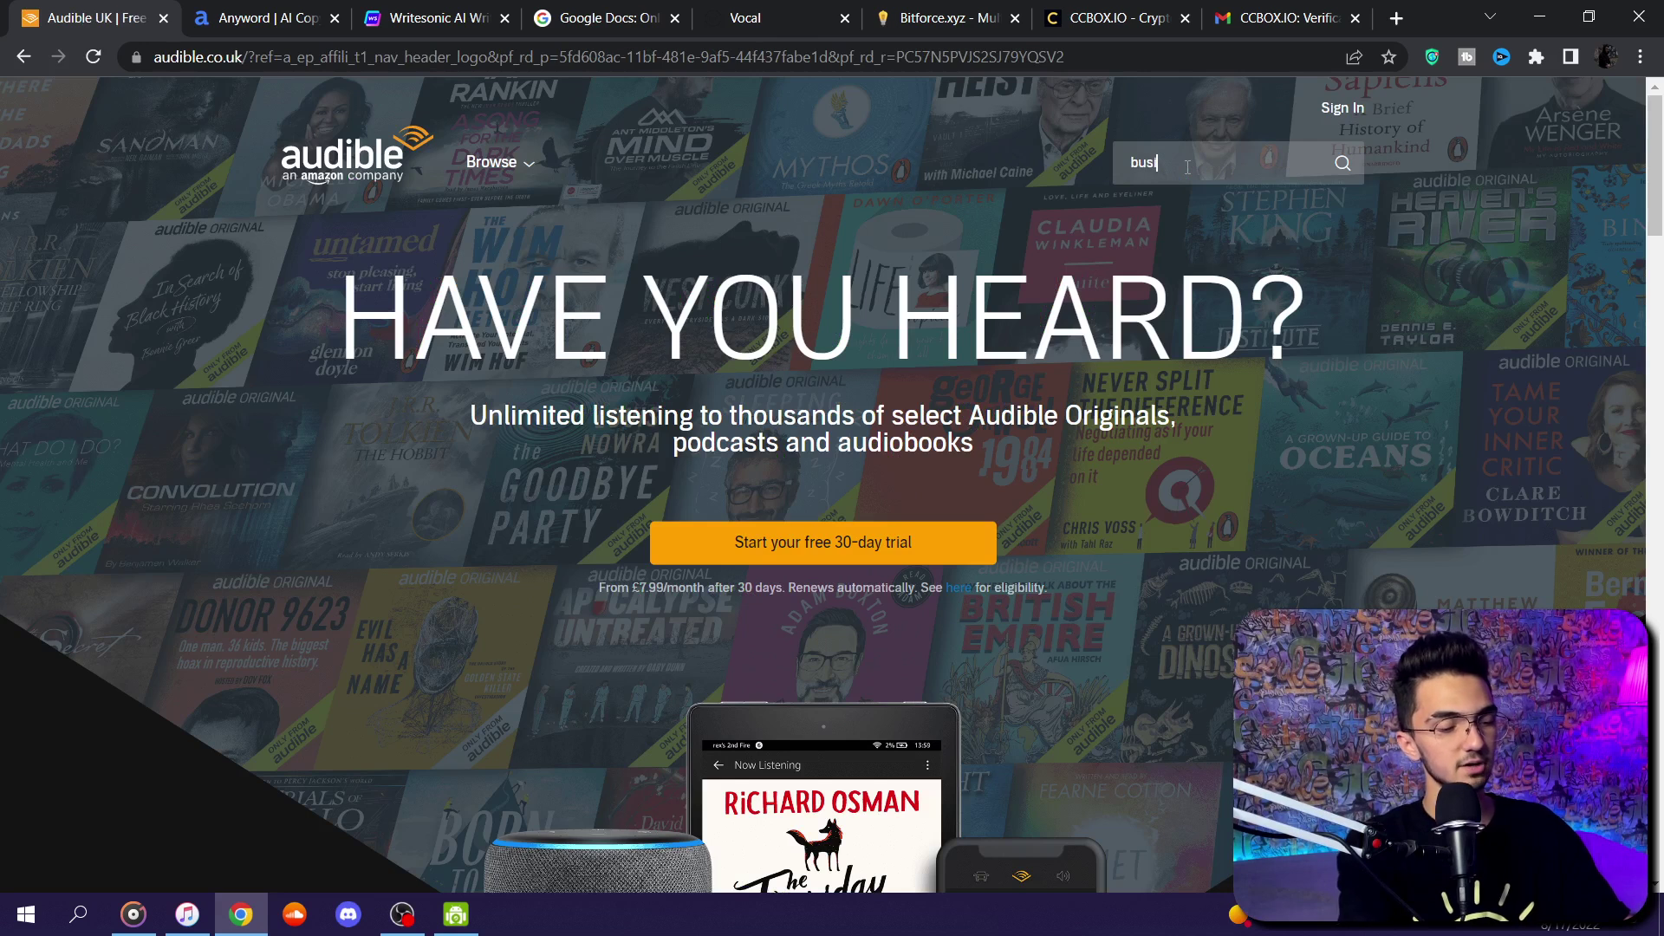
{"action": "type", "text": "i"}
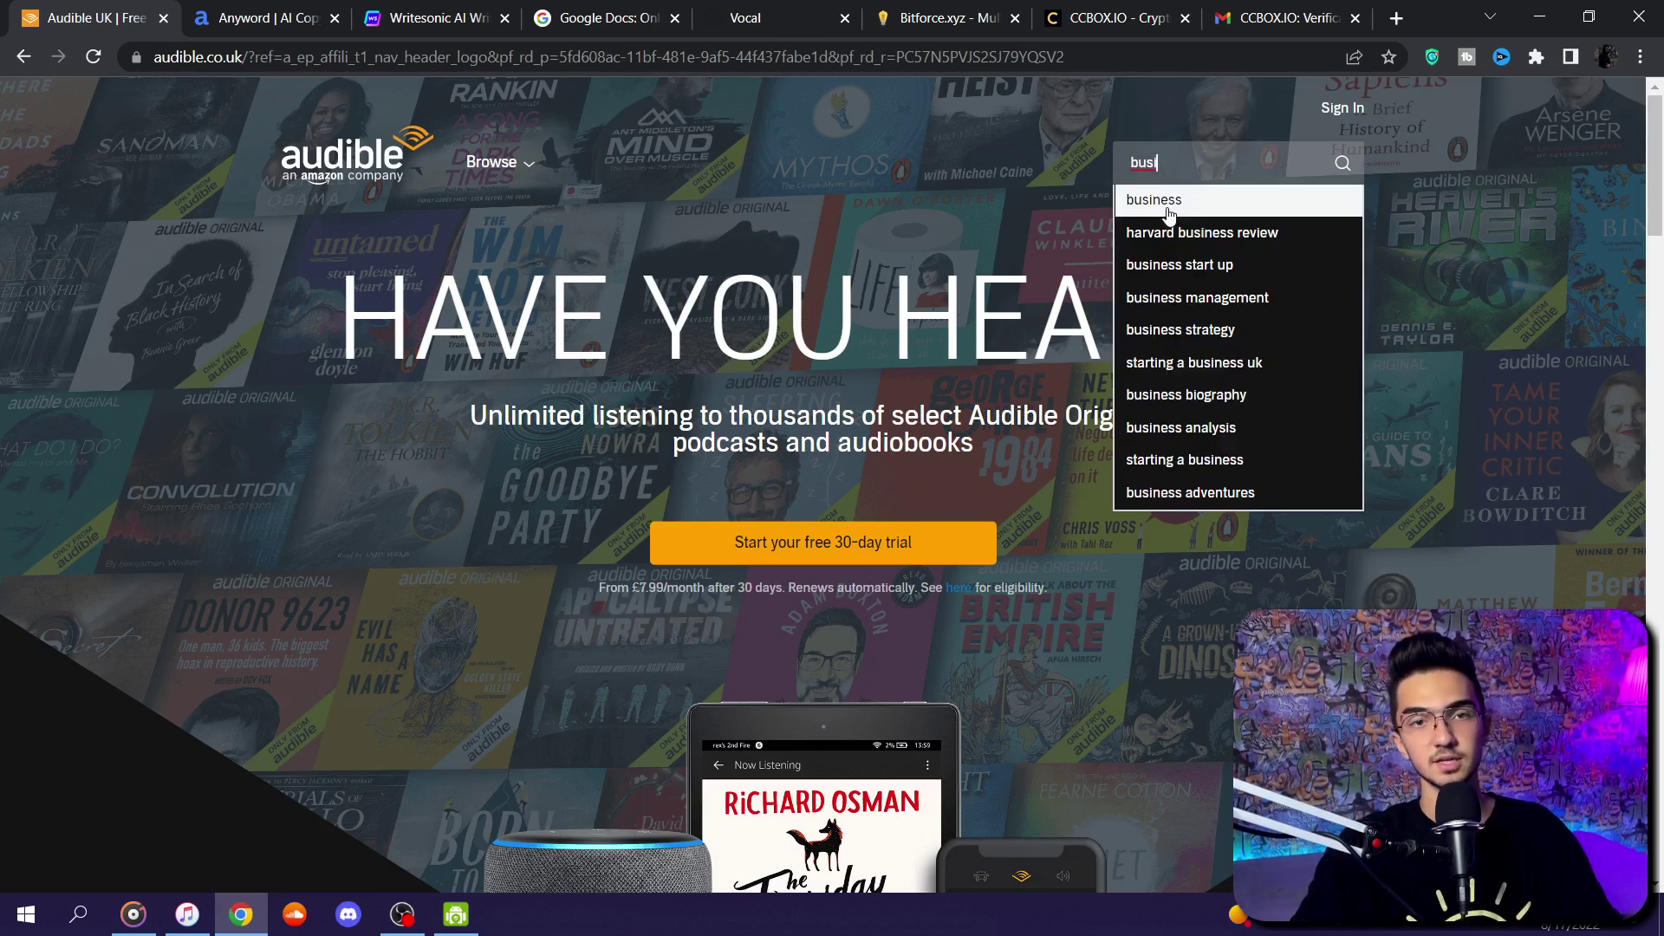
{"action": "left_click", "coordinate": [1166, 203]}
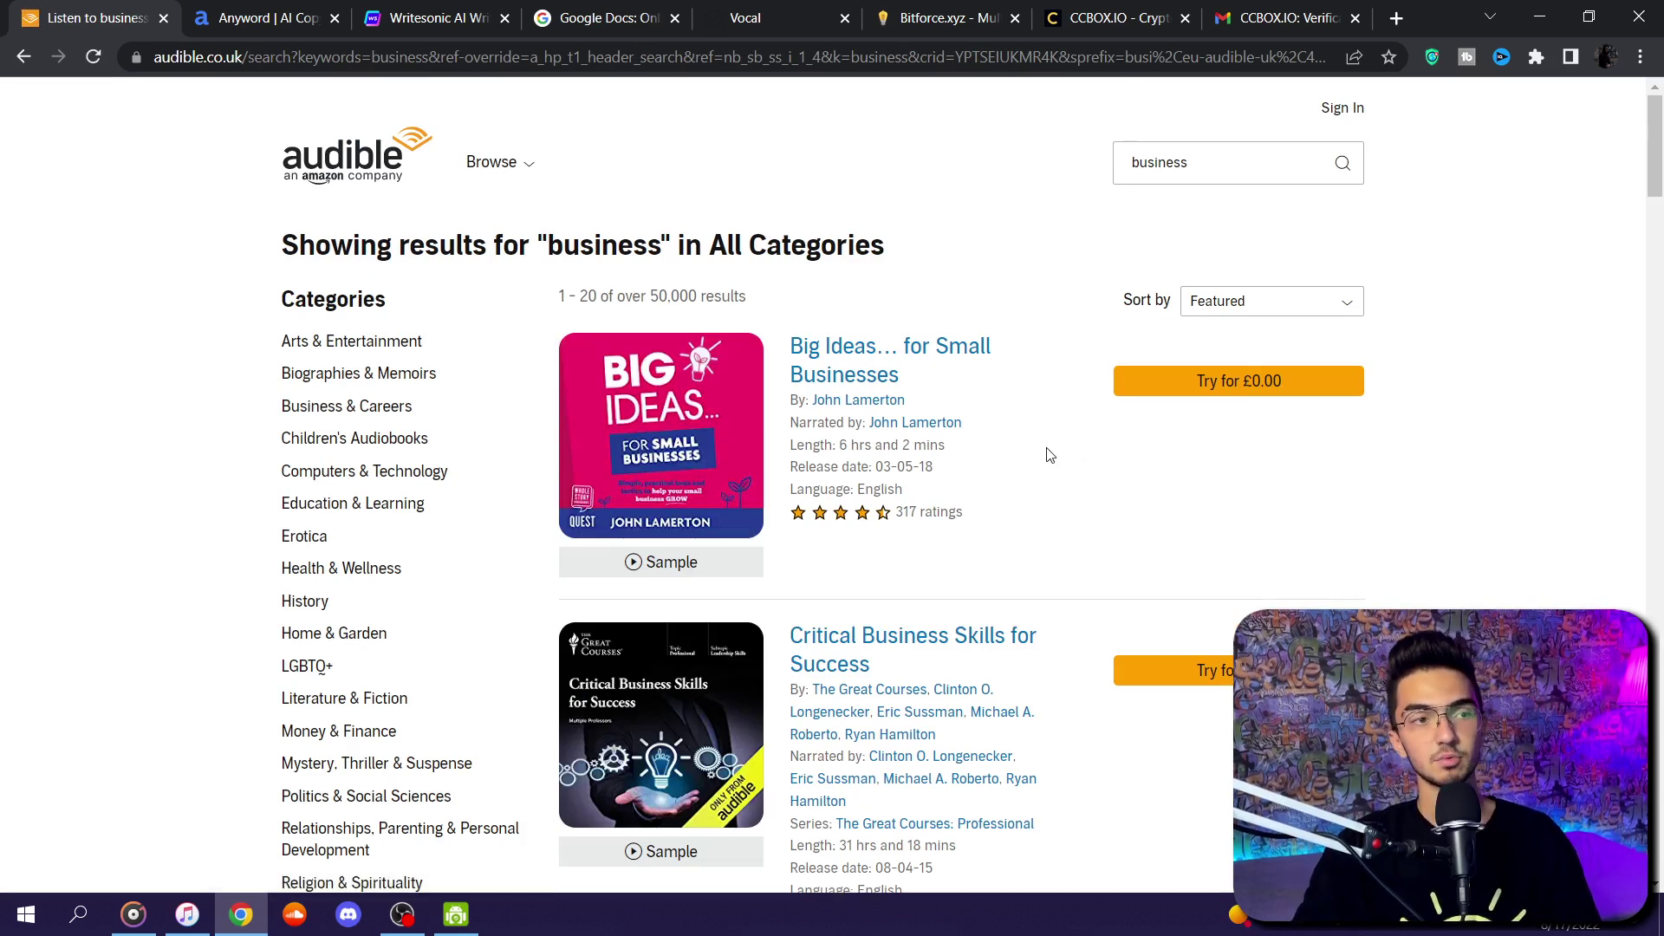
- Browse the business search results and filter them to the Plus Catalogue
{"action": "scroll", "coordinate": [1049, 455], "scroll_direction": "down", "scroll_amount": 20}
{"action": "scroll", "coordinate": [1030, 472], "scroll_direction": "down", "scroll_amount": 15}
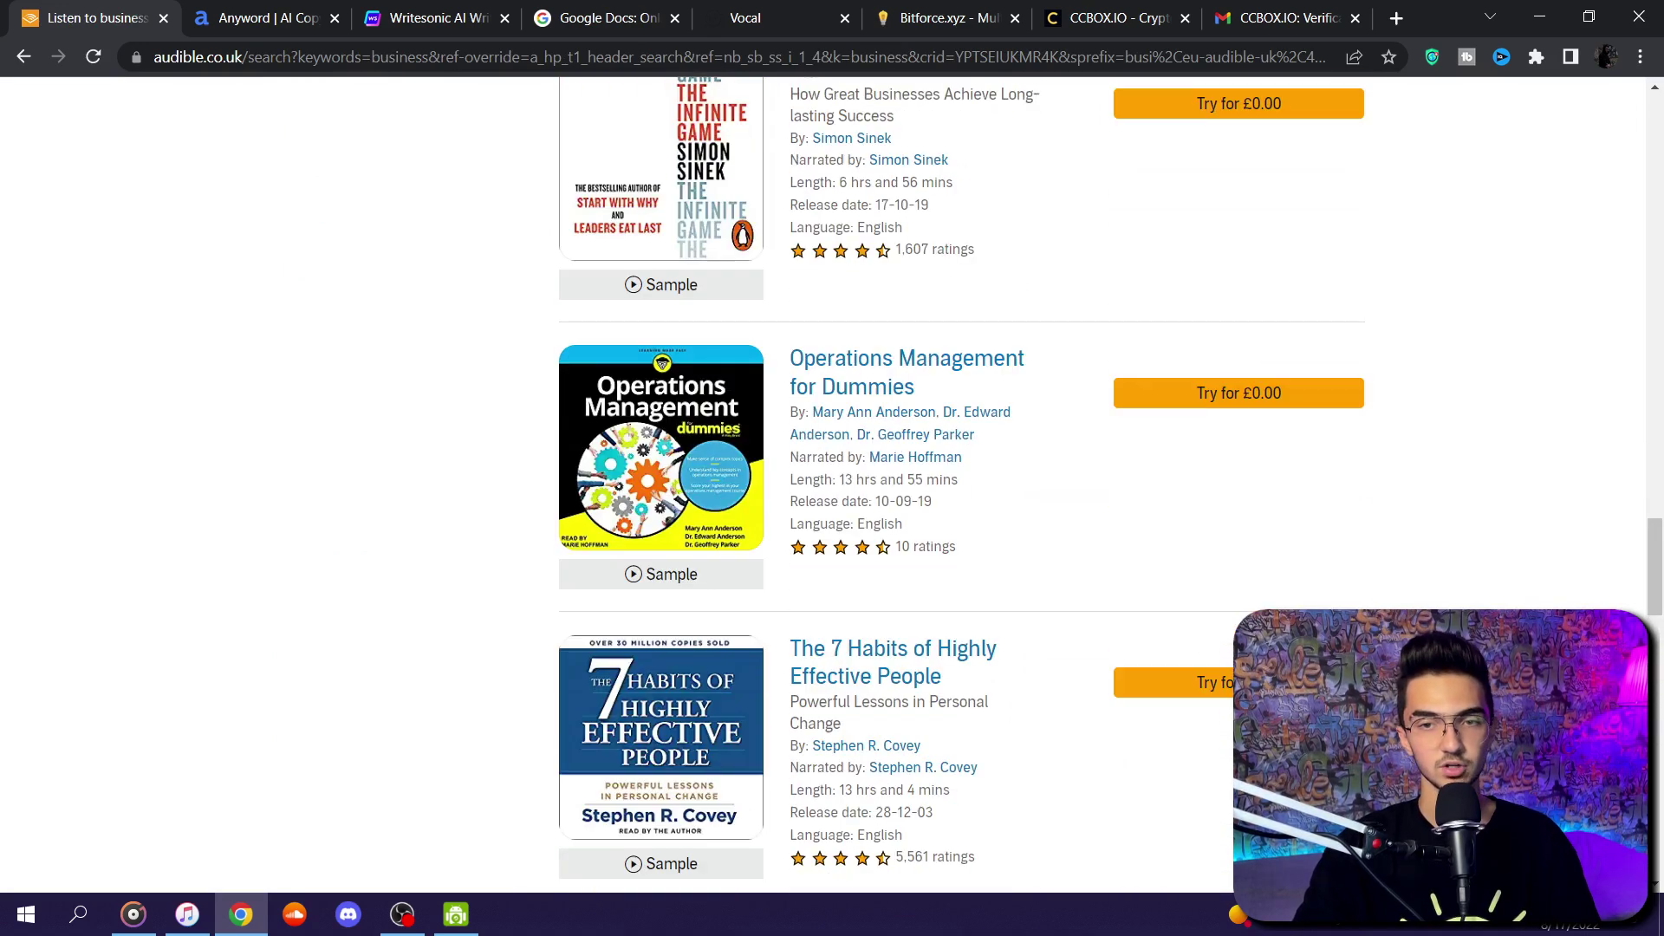
{"action": "scroll", "coordinate": [1196, 554], "scroll_direction": "up", "scroll_amount": 20}
{"action": "scroll", "coordinate": [1182, 550], "scroll_direction": "up", "scroll_amount": 1}
{"action": "scroll", "coordinate": [1181, 549], "scroll_direction": "down", "scroll_amount": 3}
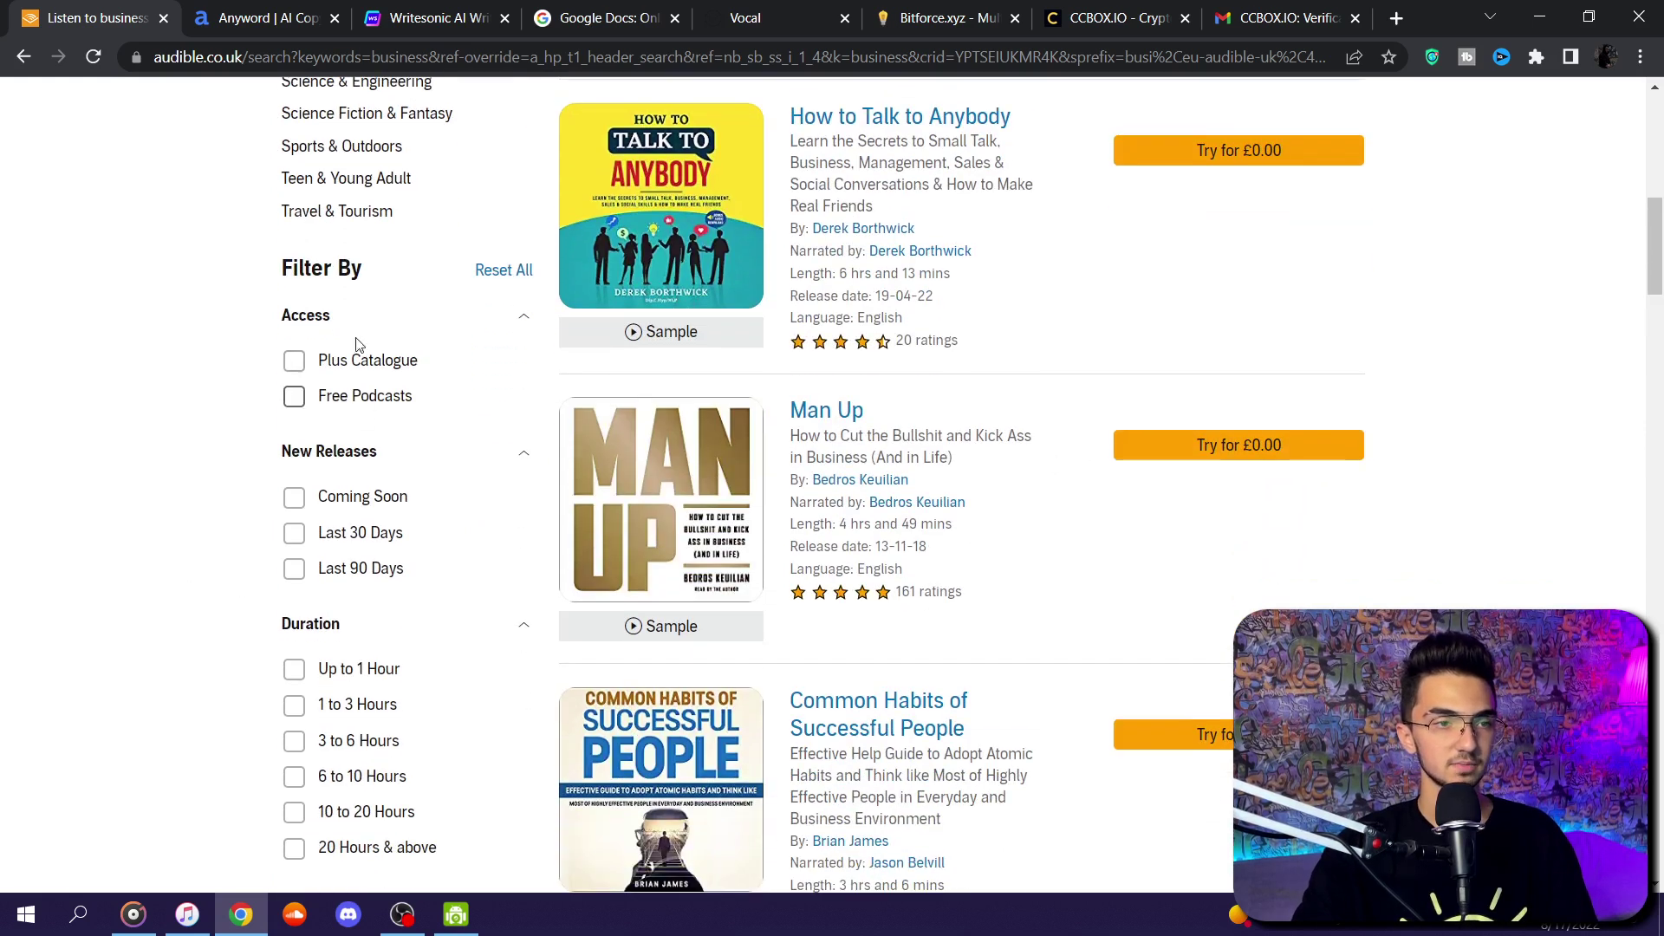
{"action": "left_click", "coordinate": [293, 360]}
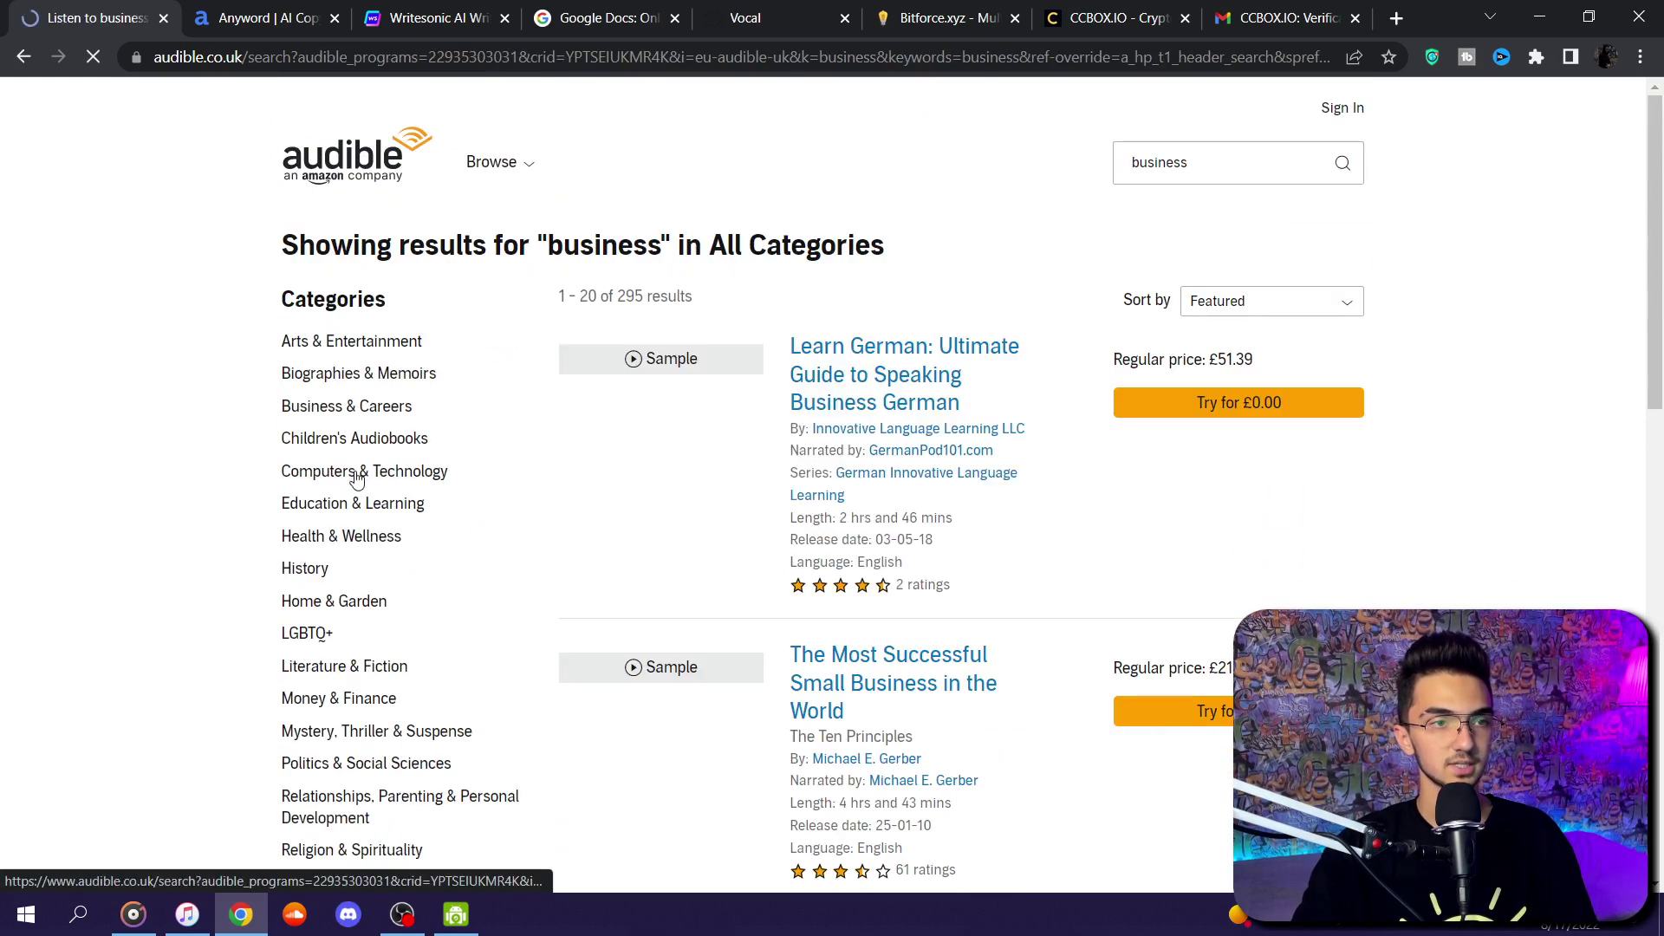
- Look through the filtered business audiobooks and the remaining filter options for duration, language, format and podcast type
{"action": "scroll", "coordinate": [1148, 303], "scroll_direction": "down", "scroll_amount": 9}
{"action": "scroll", "coordinate": [1122, 490], "scroll_direction": "up", "scroll_amount": 9}
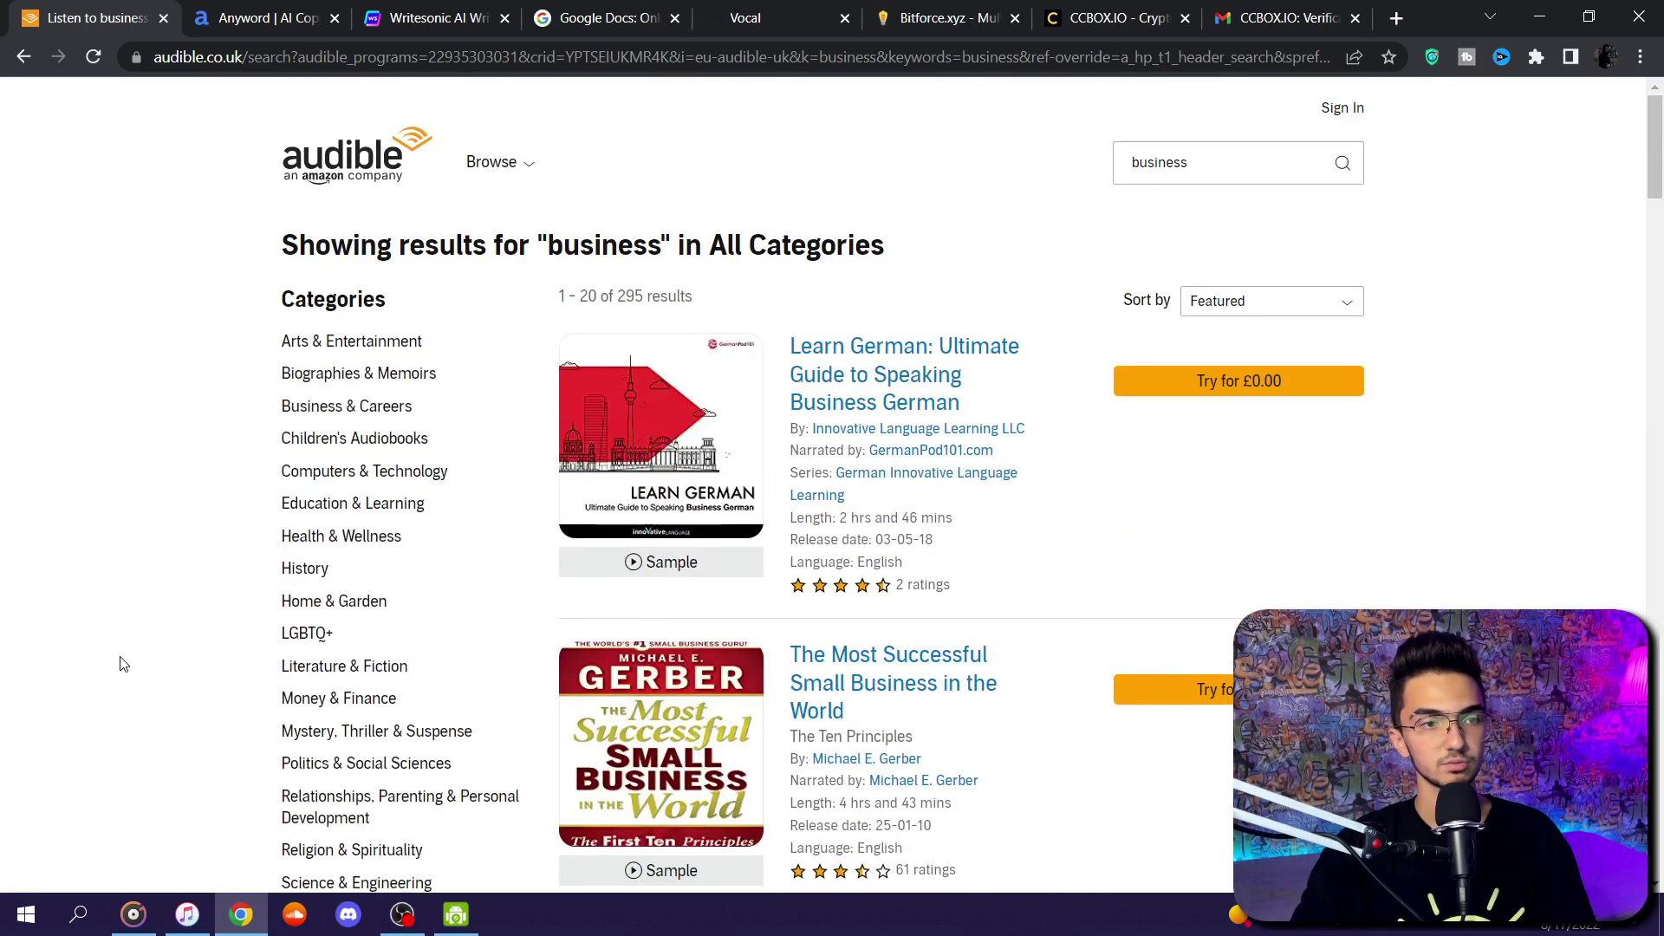
{"action": "scroll", "coordinate": [142, 661], "scroll_direction": "down", "scroll_amount": 15}
{"action": "scroll", "coordinate": [186, 669], "scroll_direction": "up", "scroll_amount": 6}
{"action": "scroll", "coordinate": [189, 667], "scroll_direction": "down", "scroll_amount": 1}
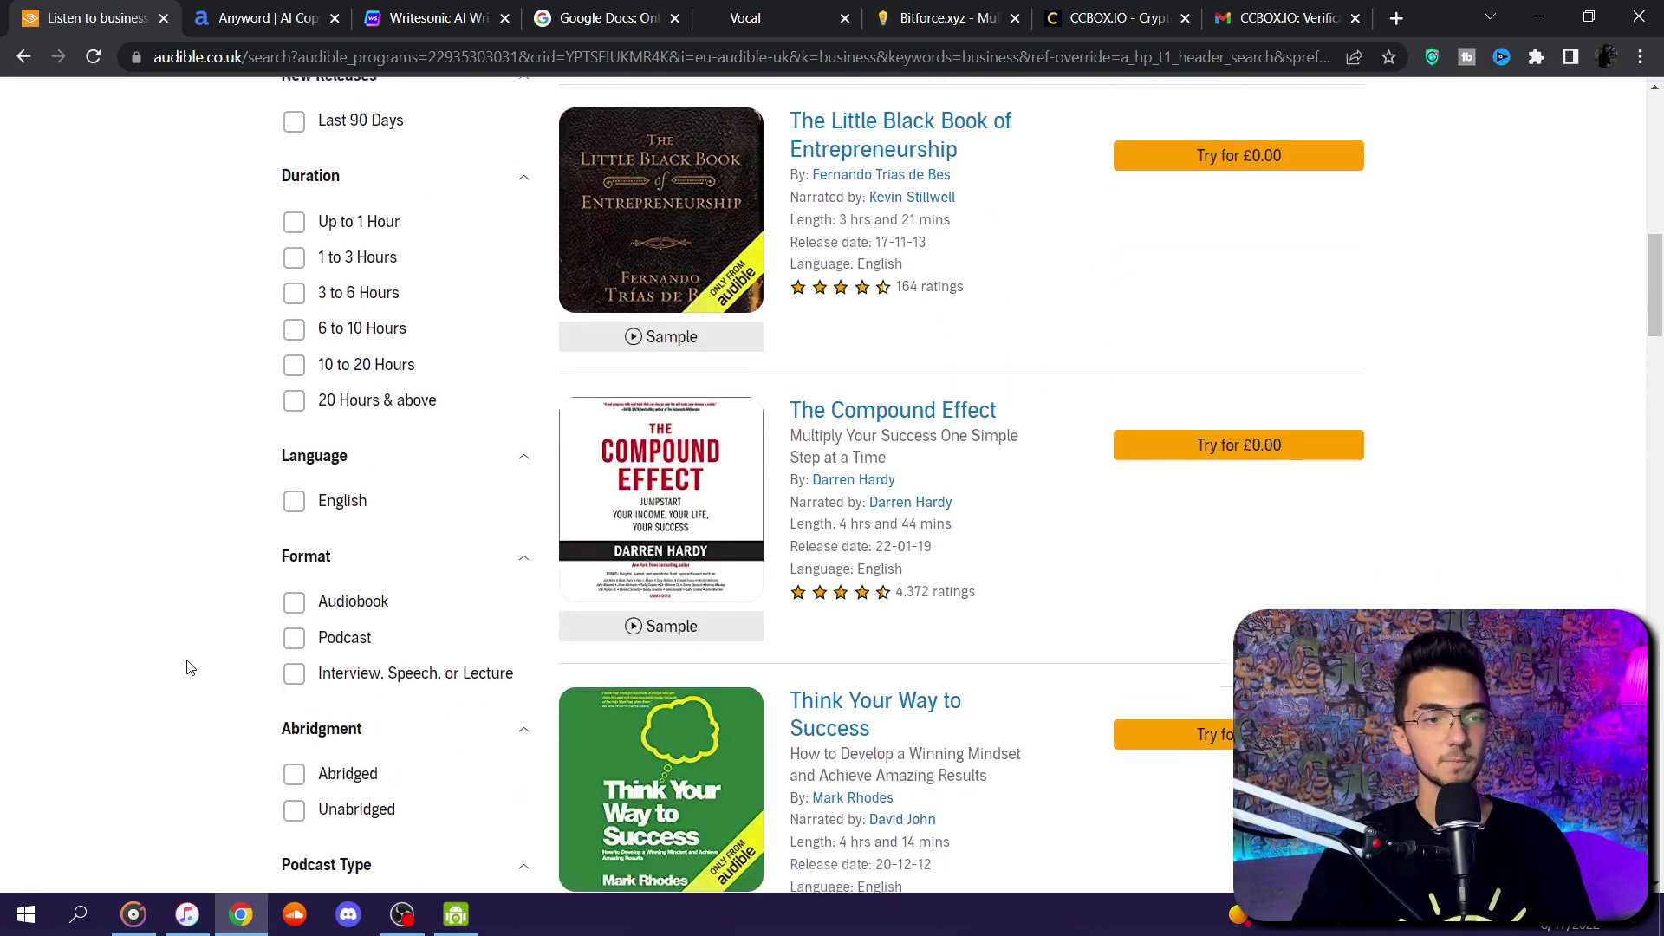
{"action": "scroll", "coordinate": [191, 667], "scroll_direction": "down", "scroll_amount": 3}
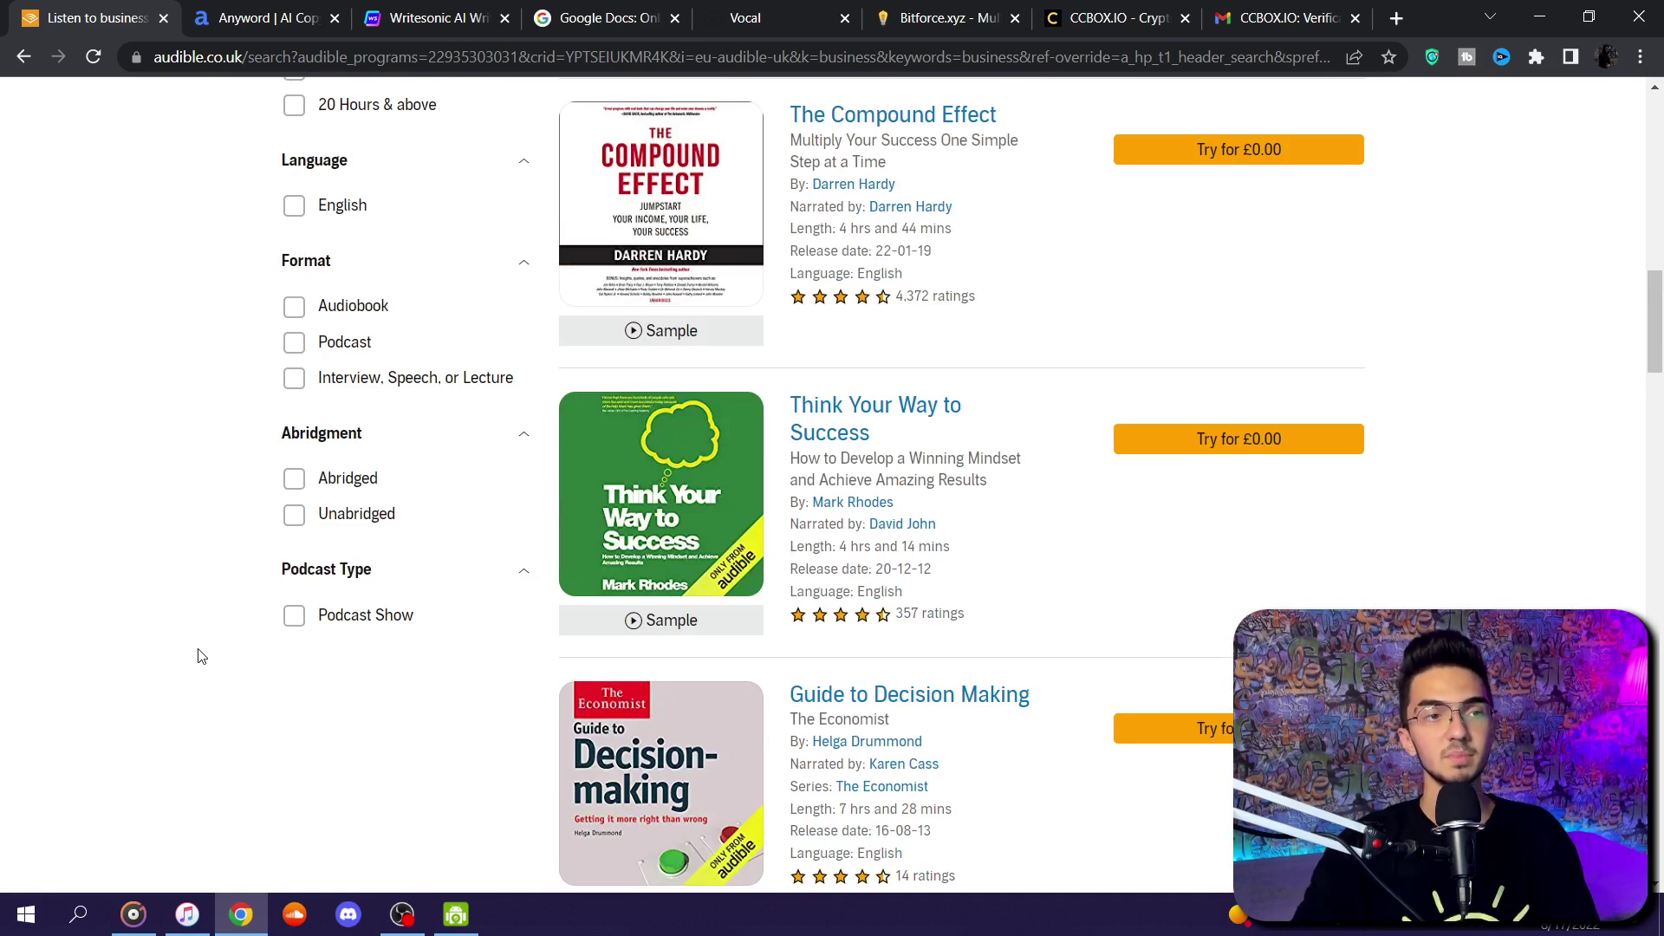
{"action": "scroll", "coordinate": [198, 656], "scroll_direction": "up", "scroll_amount": 3}
{"action": "scroll", "coordinate": [197, 655], "scroll_direction": "up", "scroll_amount": 10}
{"action": "scroll", "coordinate": [199, 653], "scroll_direction": "down", "scroll_amount": 2}
{"action": "scroll", "coordinate": [199, 652], "scroll_direction": "down", "scroll_amount": 2}
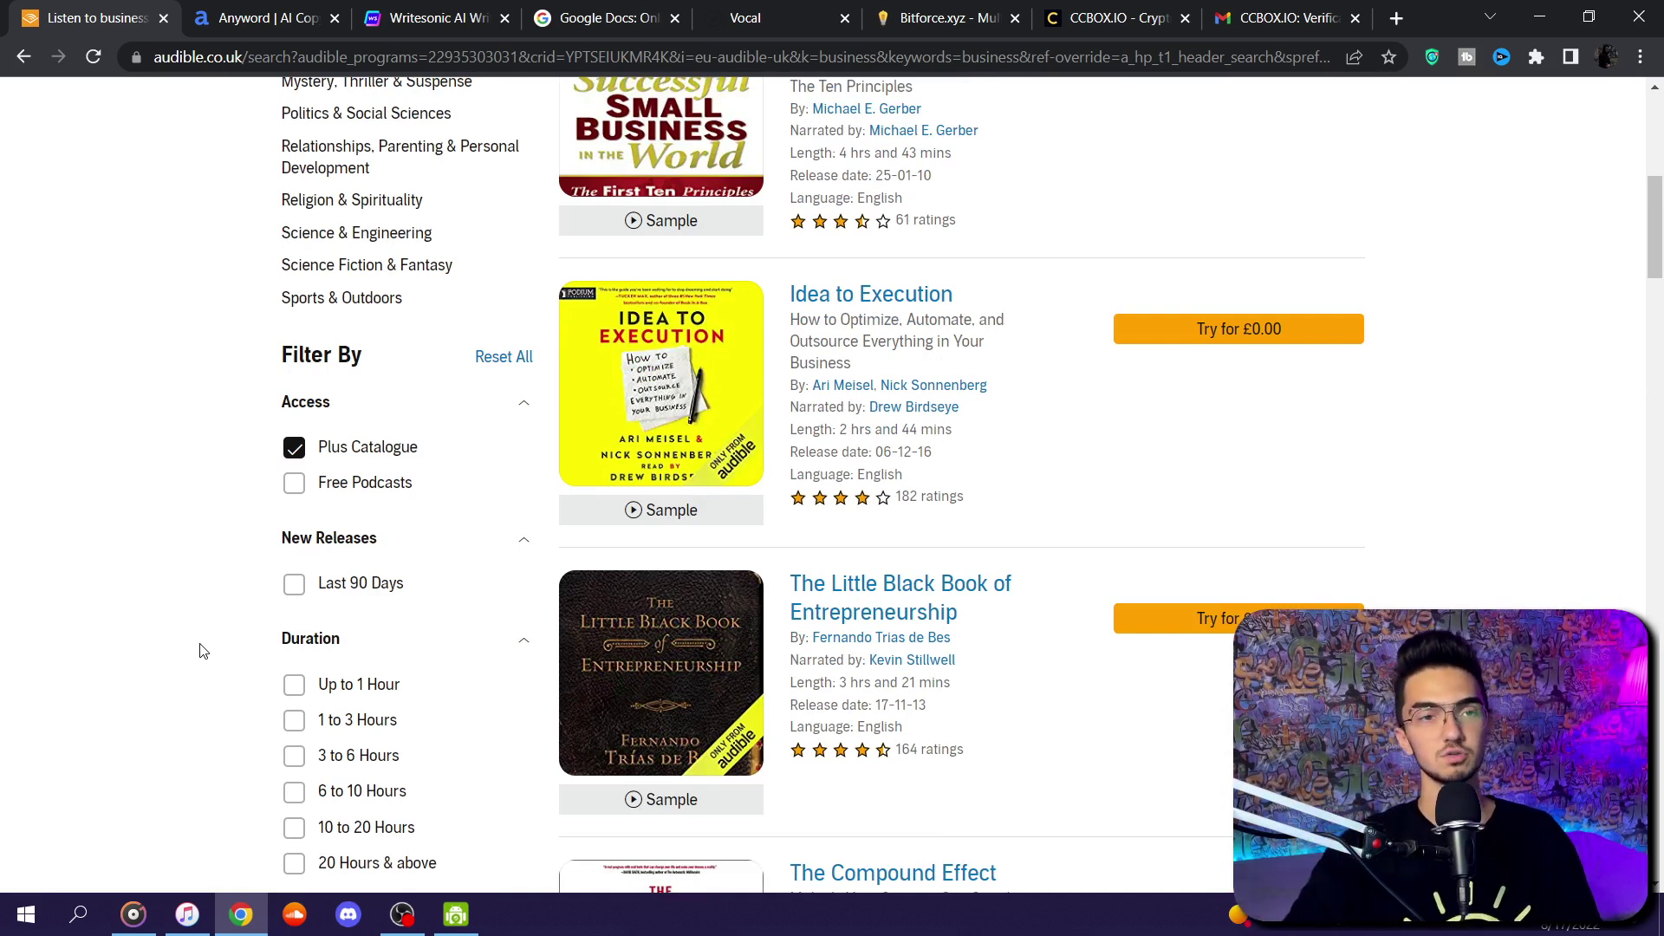
- Sort the filtered business audiobooks by popularity
{"action": "scroll", "coordinate": [784, 562], "scroll_direction": "up", "scroll_amount": 7}
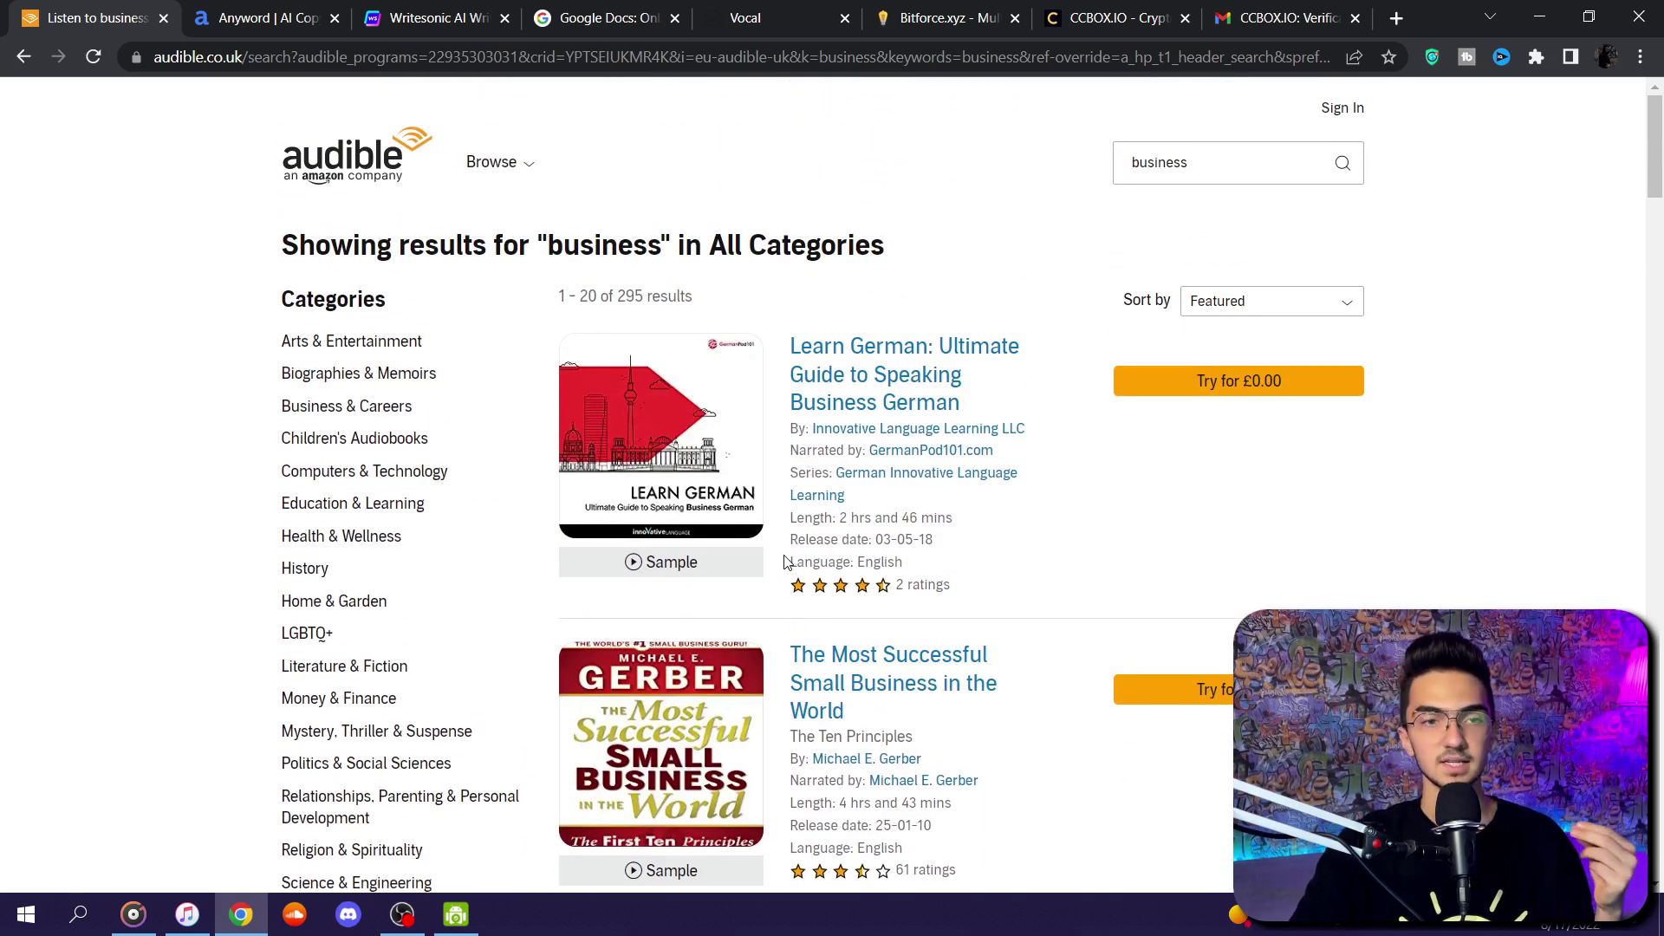
{"action": "left_click", "coordinate": [1215, 305]}
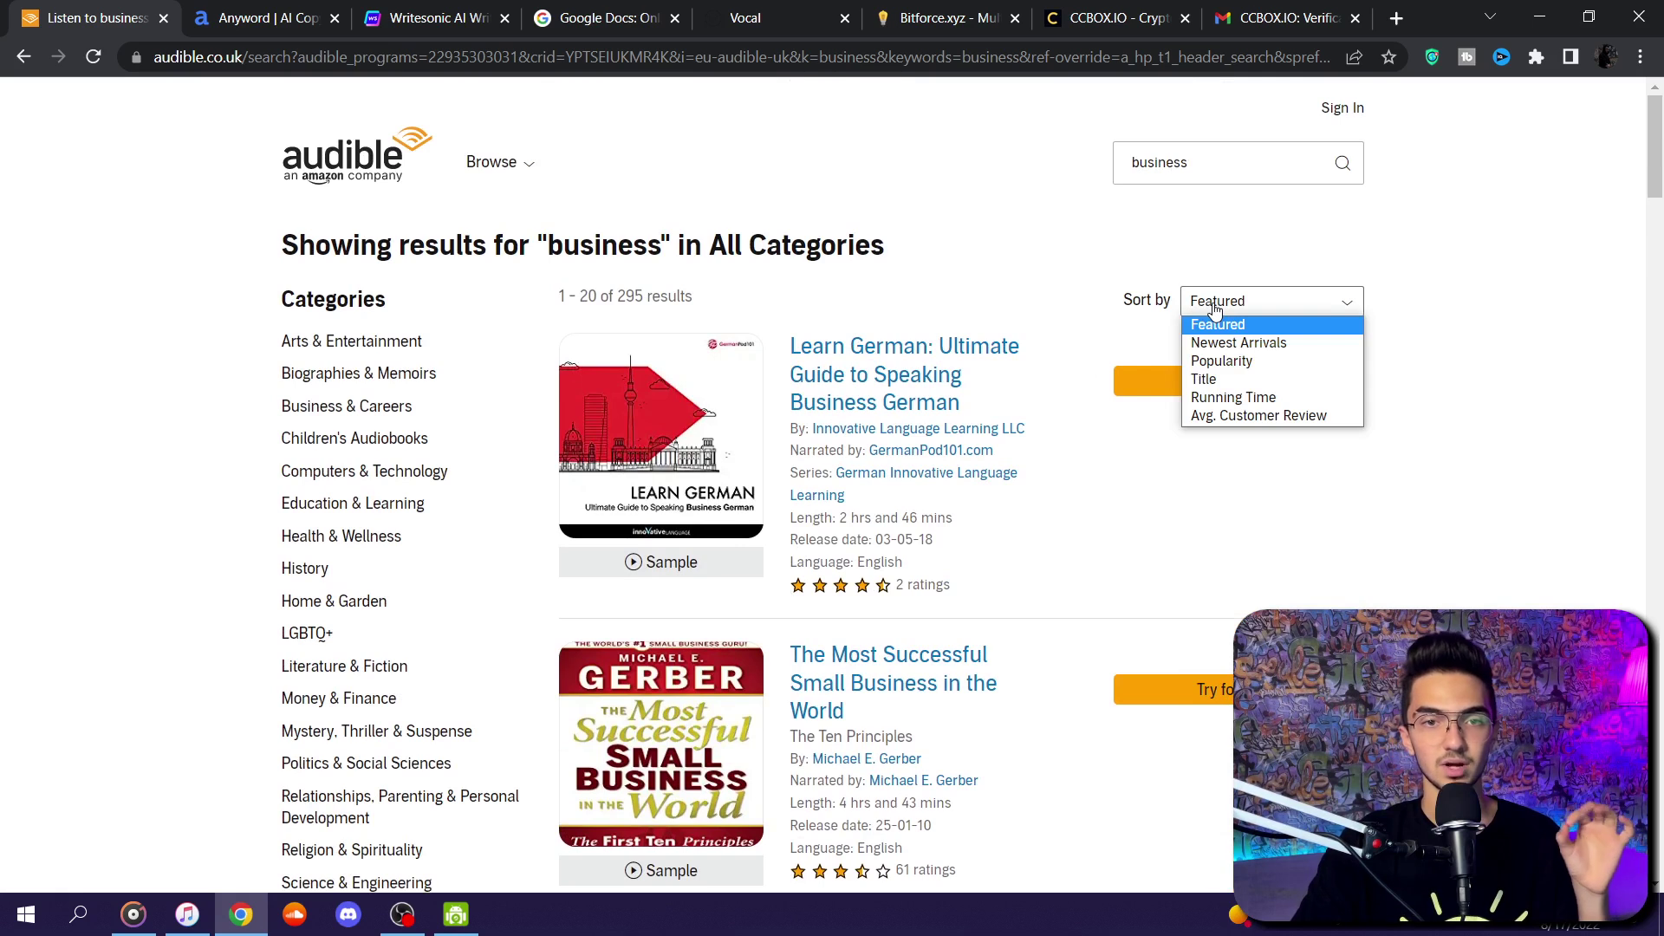
{"action": "left_click", "coordinate": [1227, 360]}
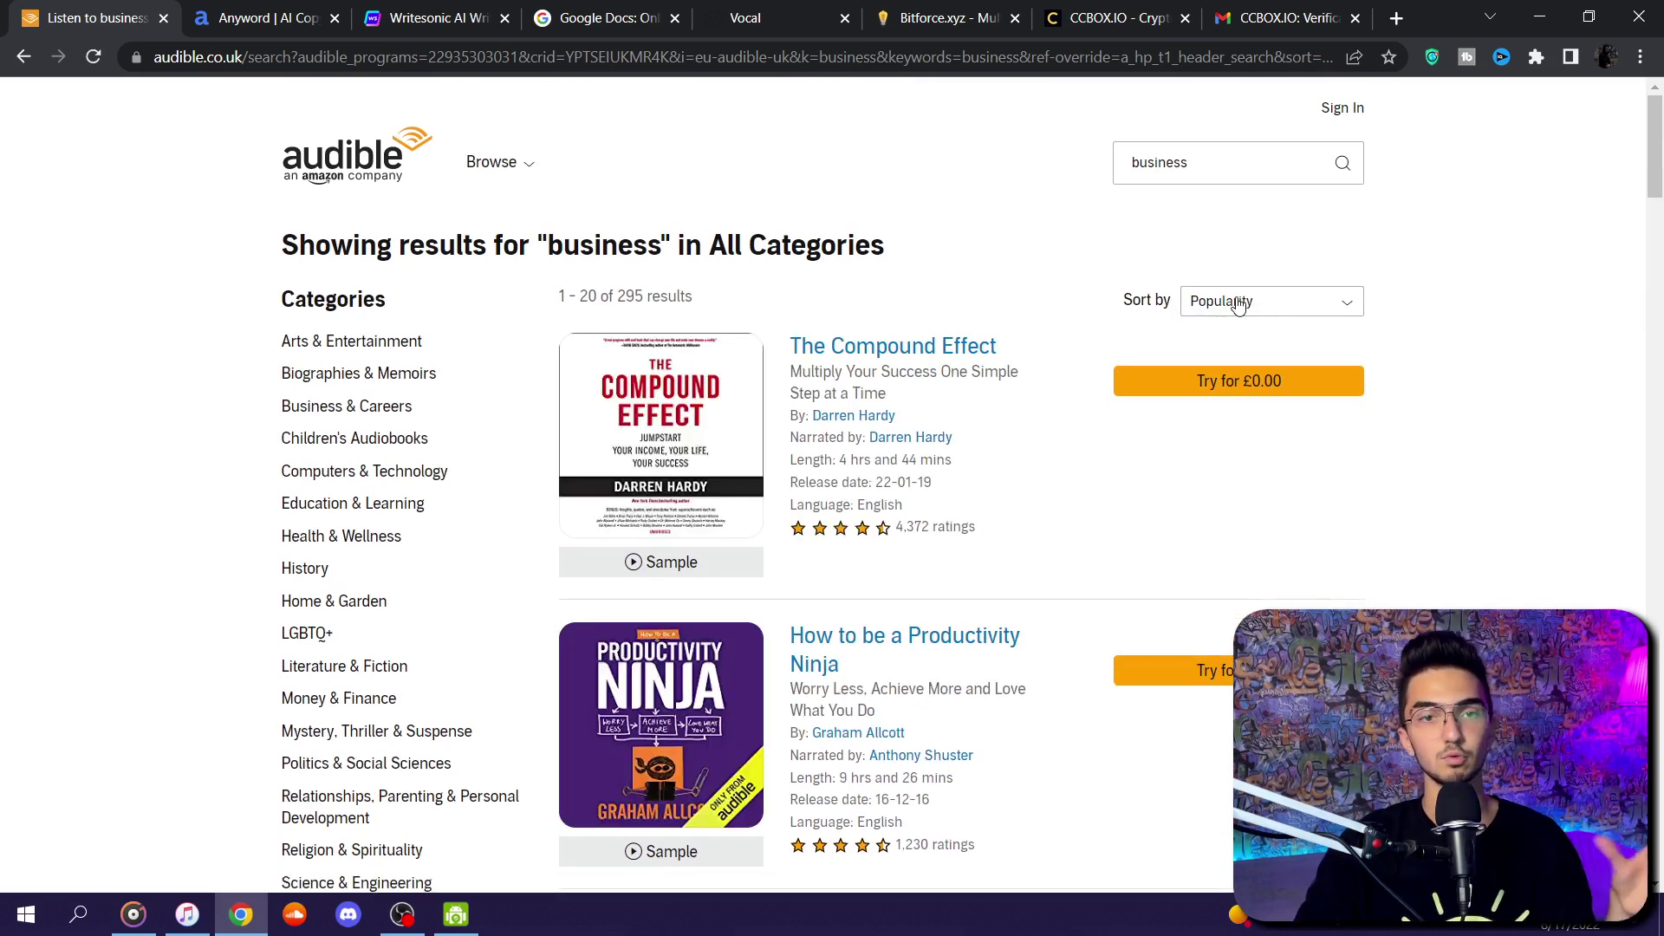
- Open the free-trial page of The Compound Effect, review its offer and membership terms, and return to the search results
{"action": "left_click", "coordinate": [1218, 378]}
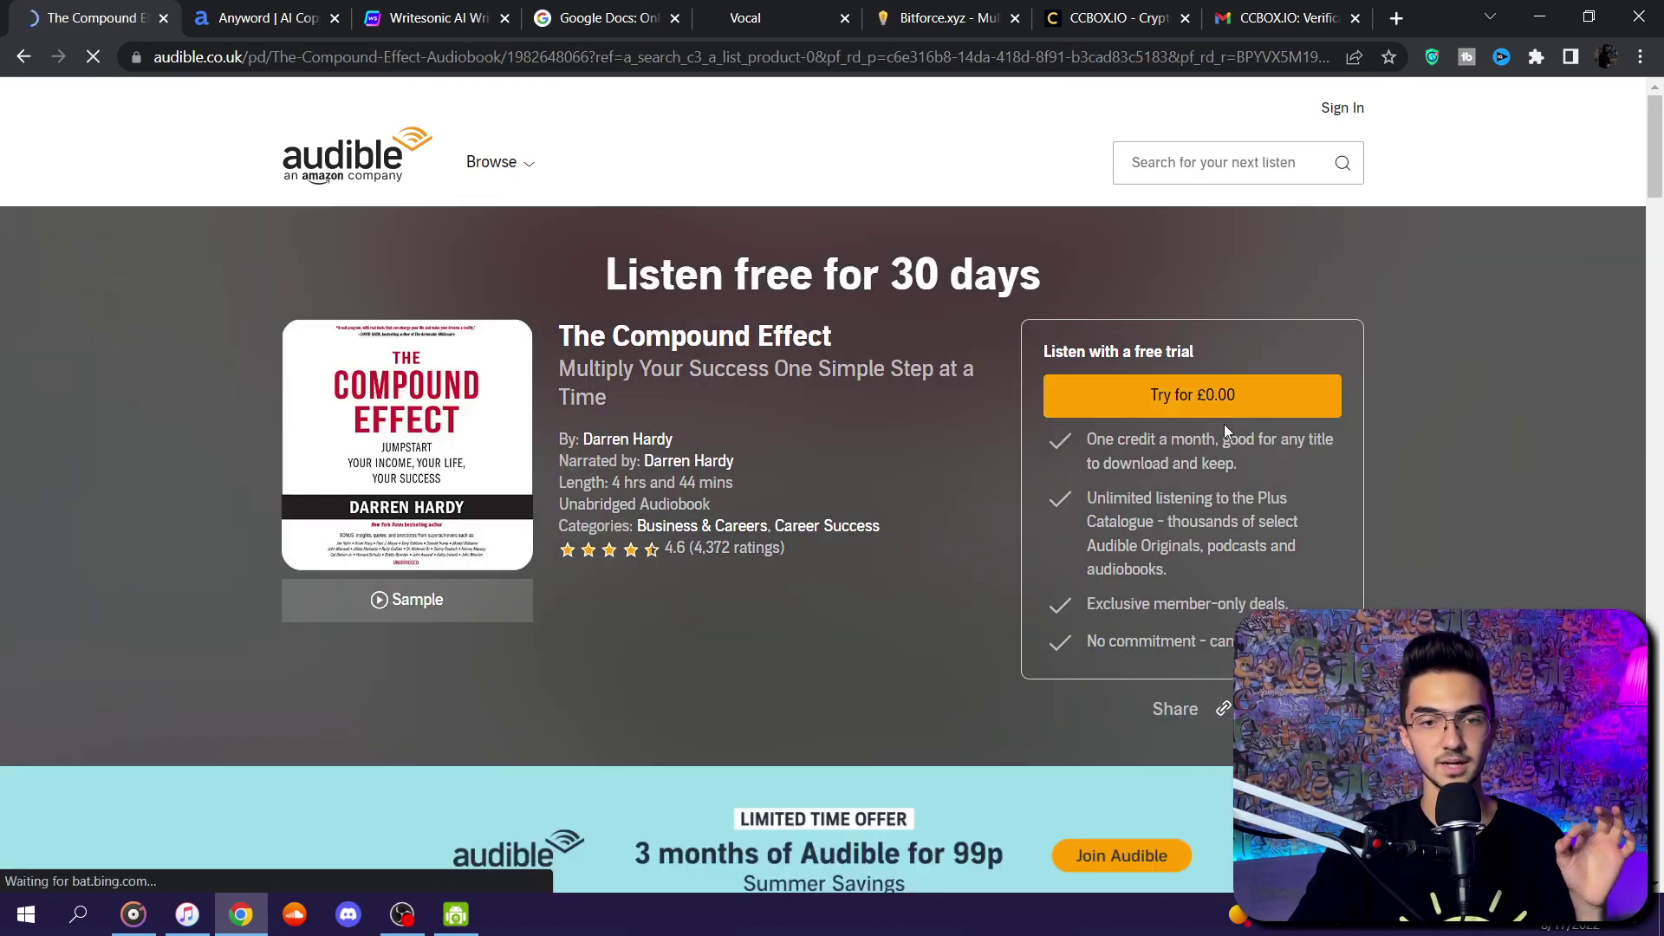
{"action": "scroll", "coordinate": [1194, 559], "scroll_direction": "down", "scroll_amount": 5}
{"action": "scroll", "coordinate": [1195, 563], "scroll_direction": "up", "scroll_amount": 5}
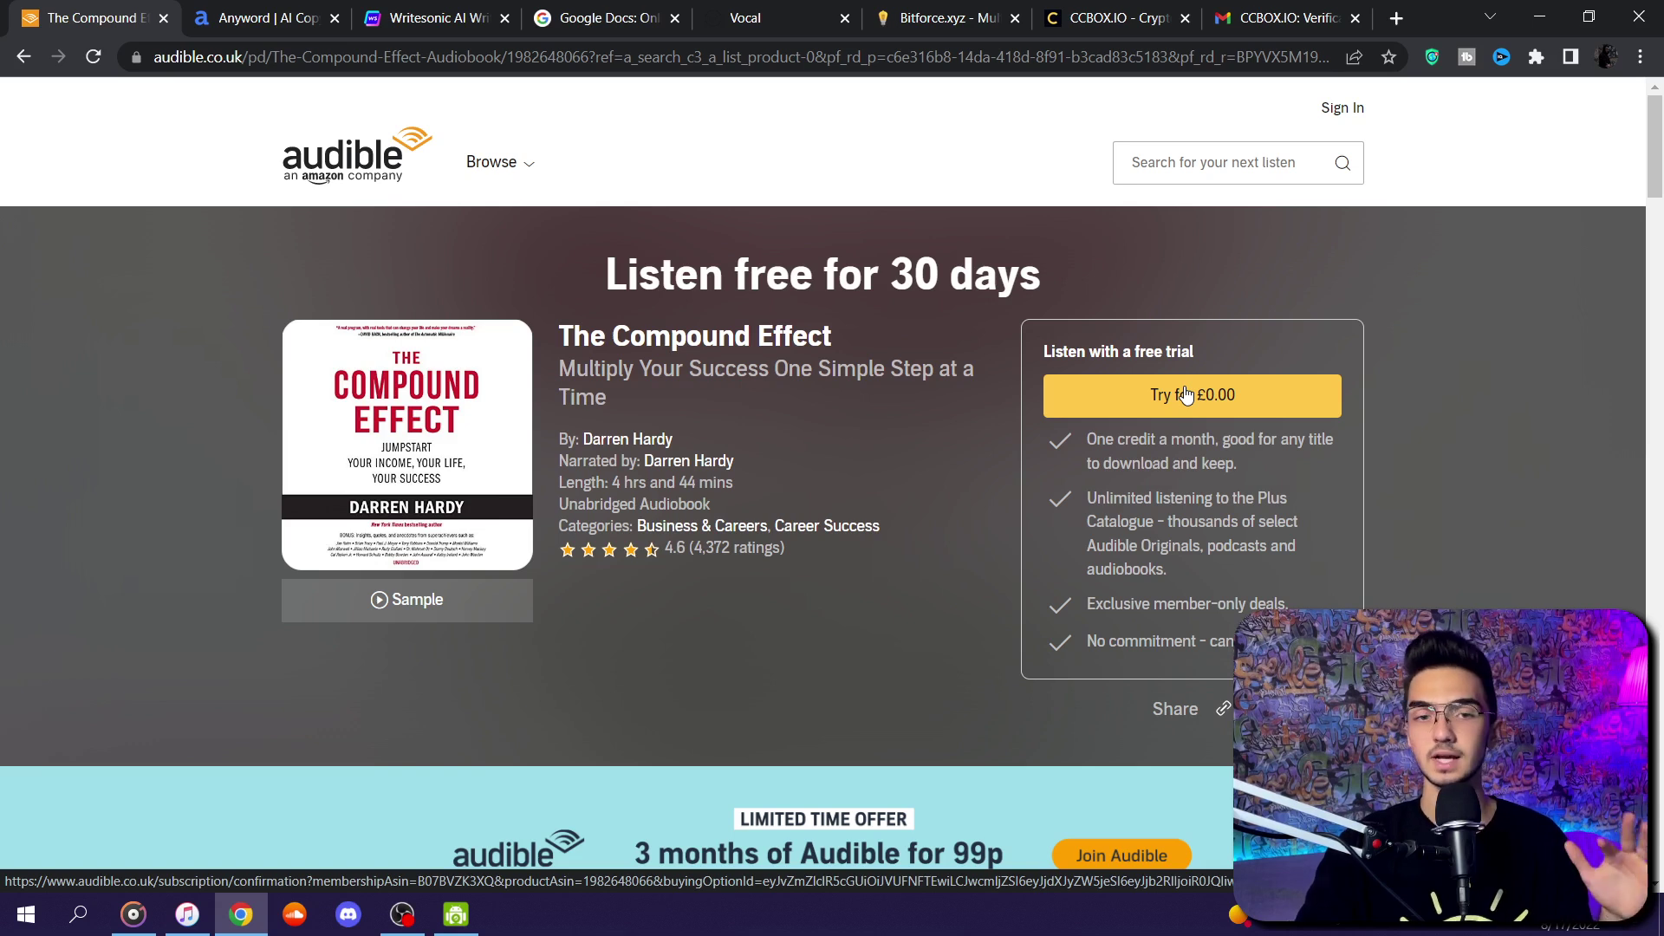
{"action": "scroll", "coordinate": [1170, 416], "scroll_direction": "down", "scroll_amount": 5}
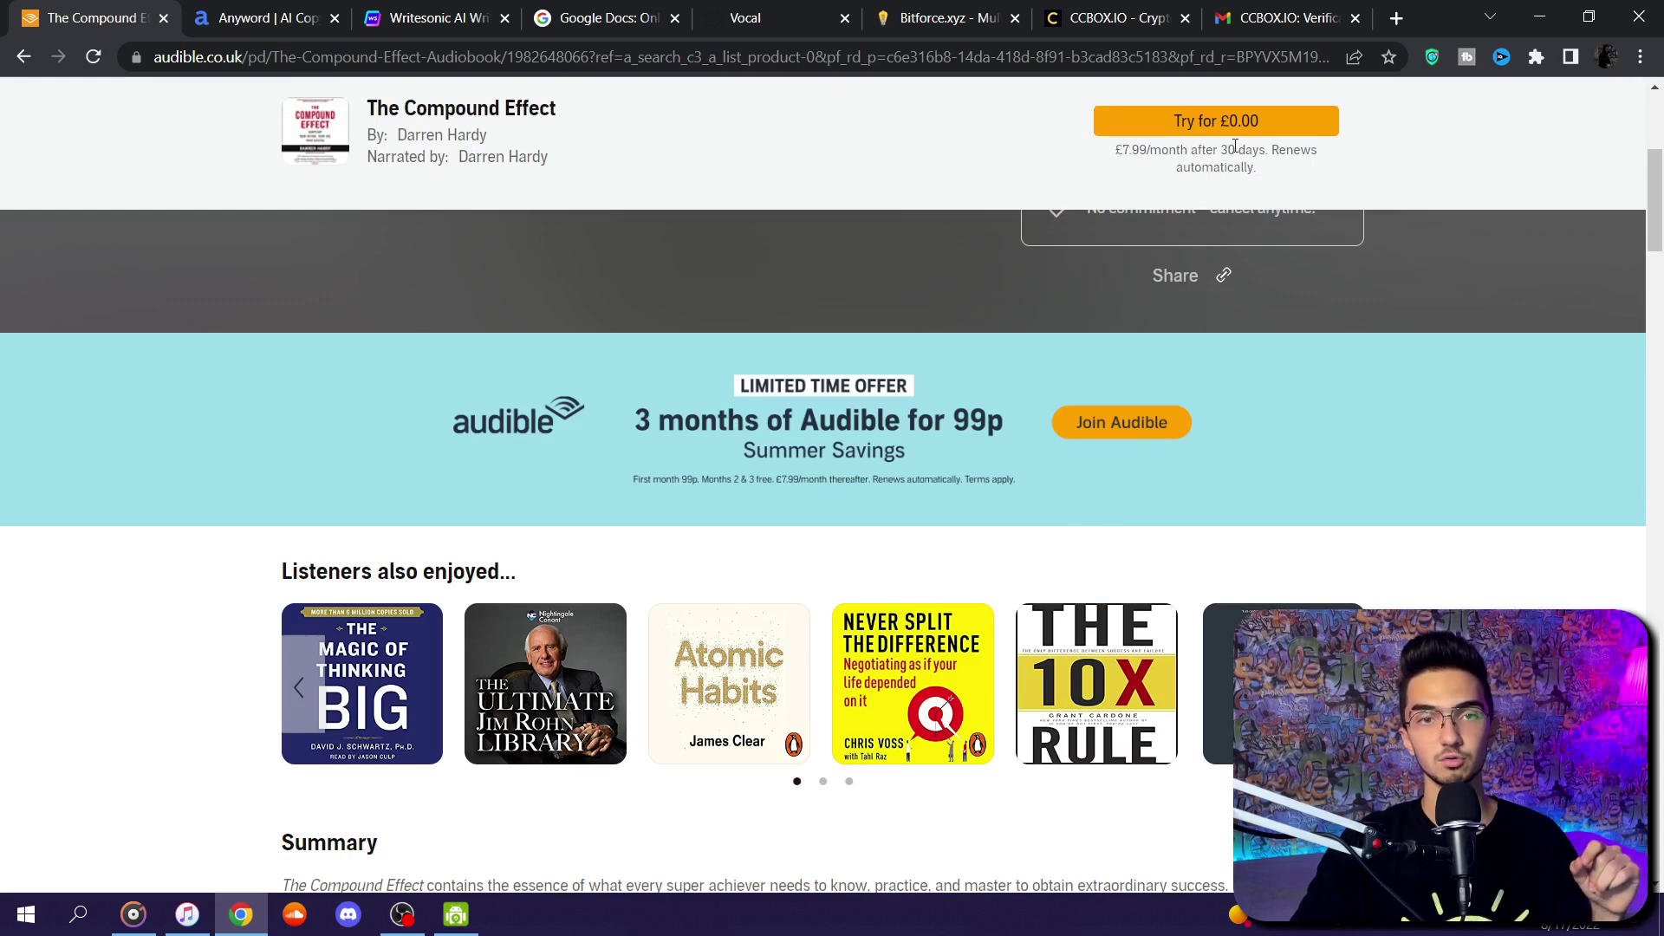
{"action": "scroll", "coordinate": [1204, 372], "scroll_direction": "up", "scroll_amount": 5}
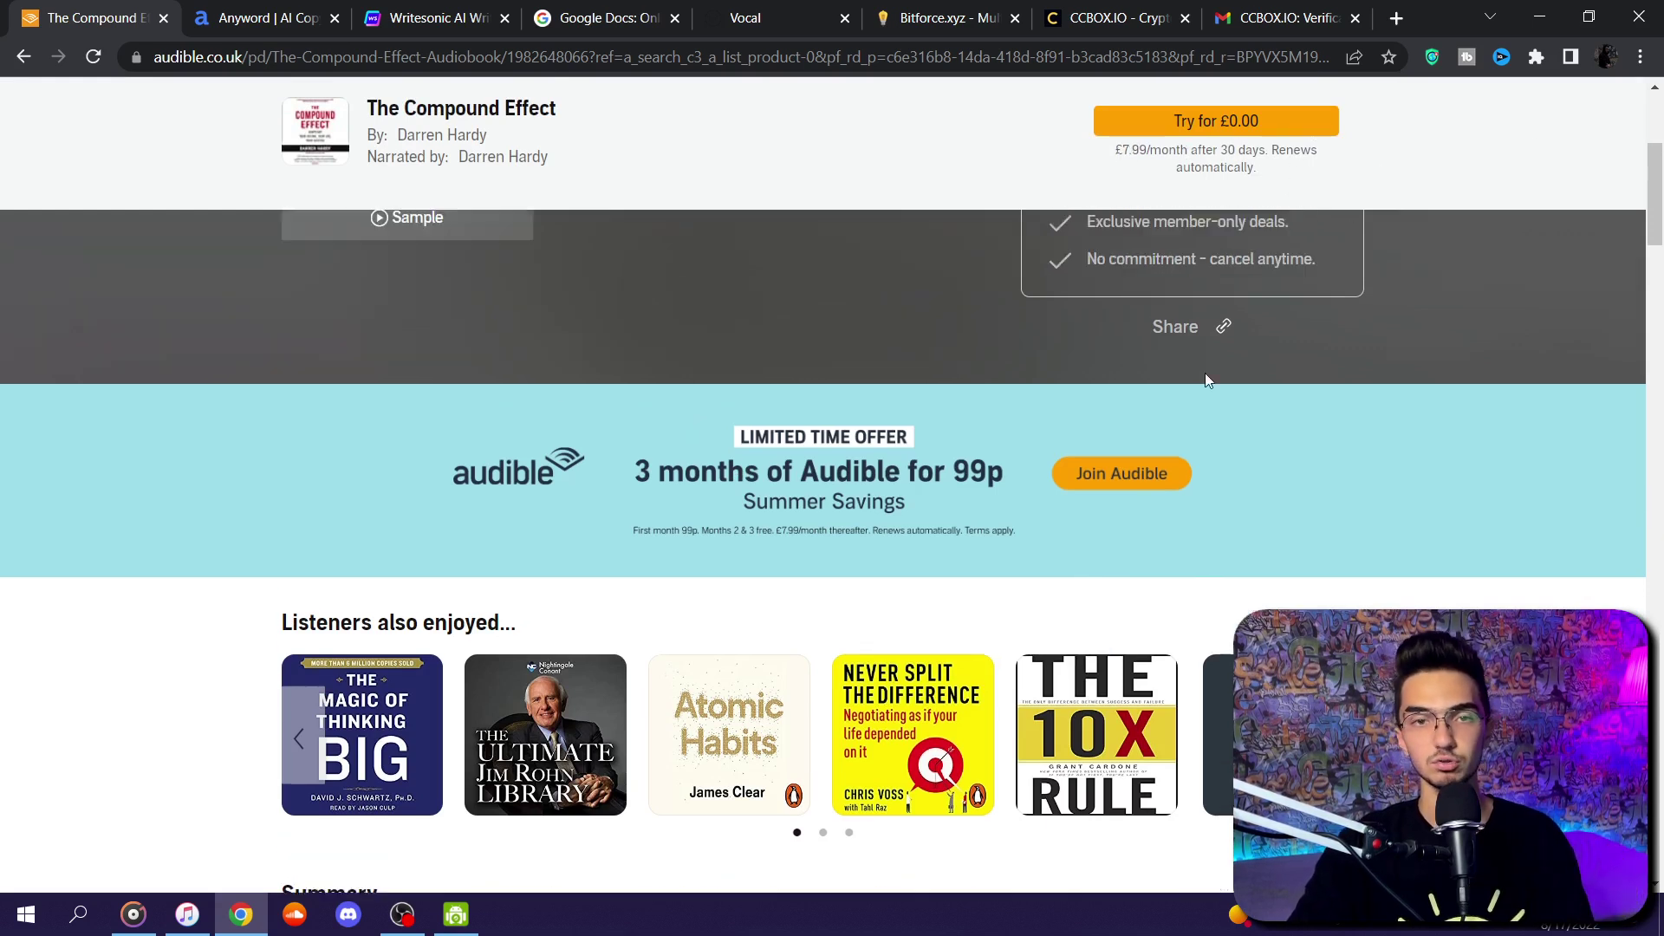
{"action": "left_click", "coordinate": [26, 57]}
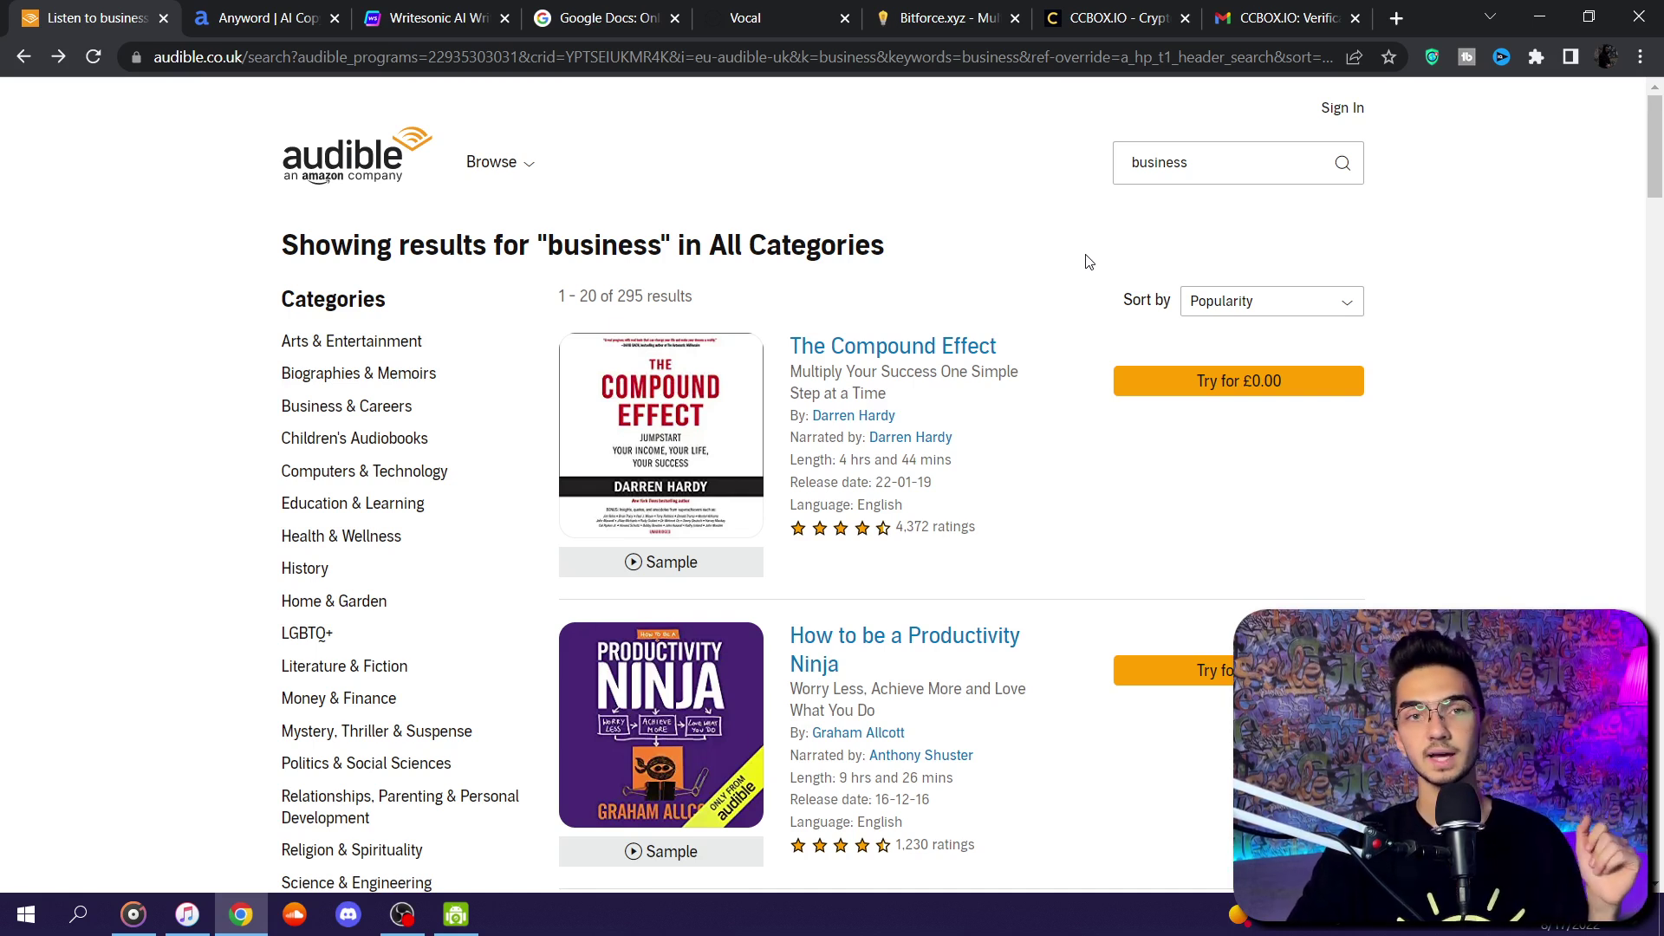
- Open The Compound Effect's product page and copy its share link
{"action": "left_click", "coordinate": [884, 347]}
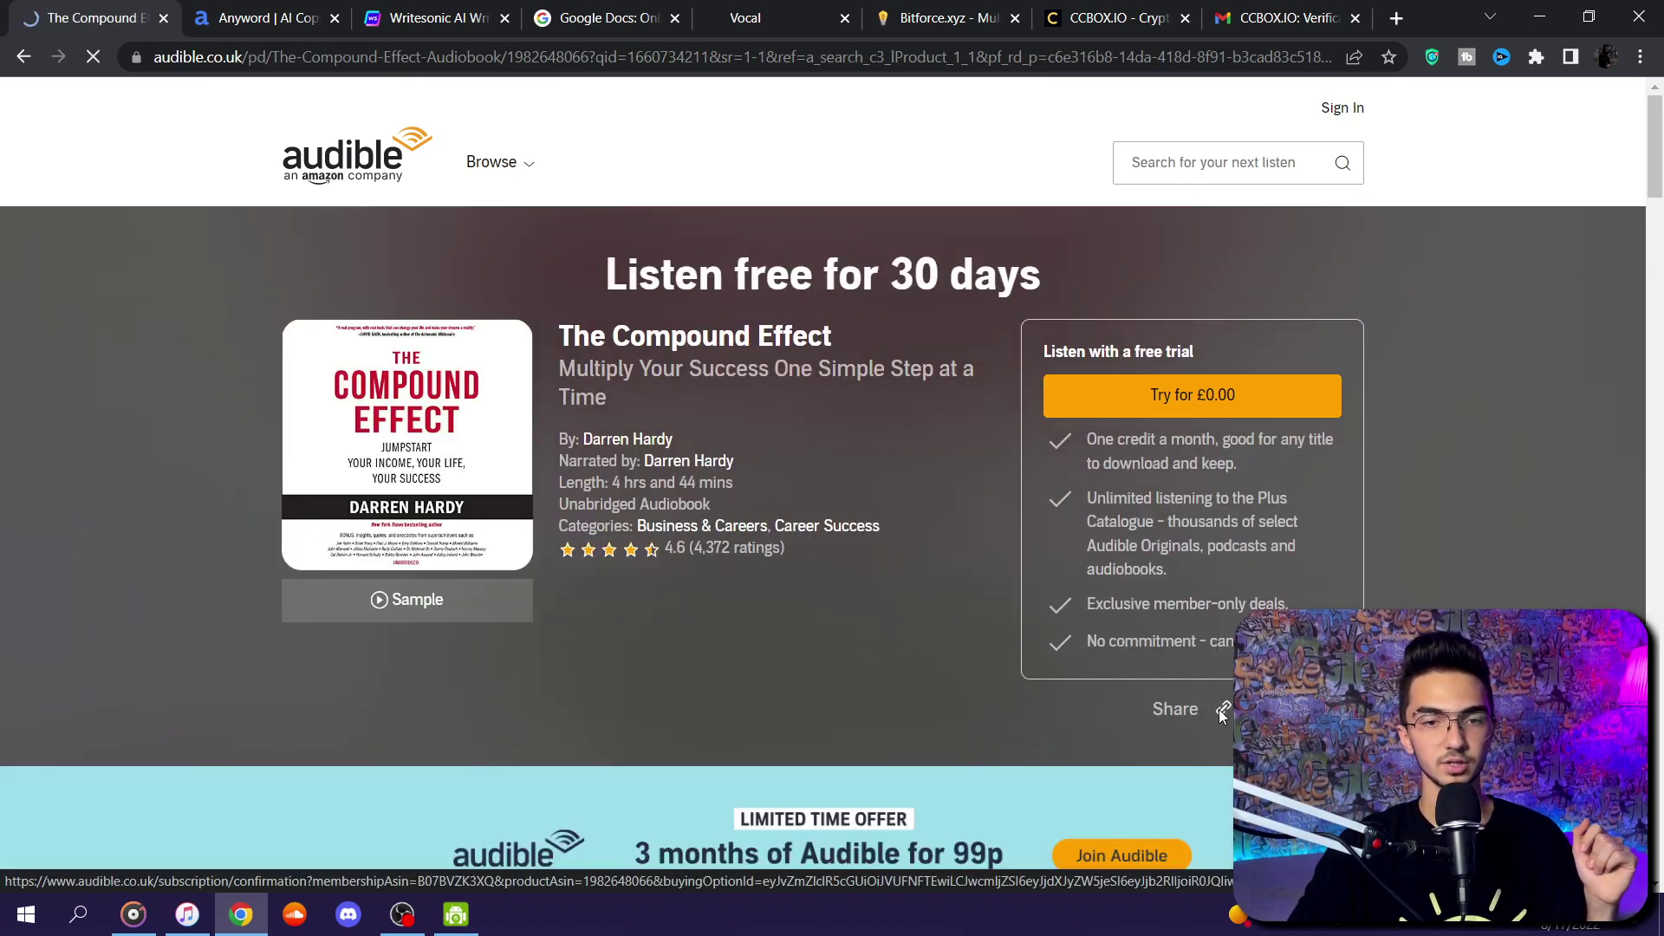
{"action": "left_click", "coordinate": [1222, 710]}
{"action": "left_click", "coordinate": [1224, 599]}
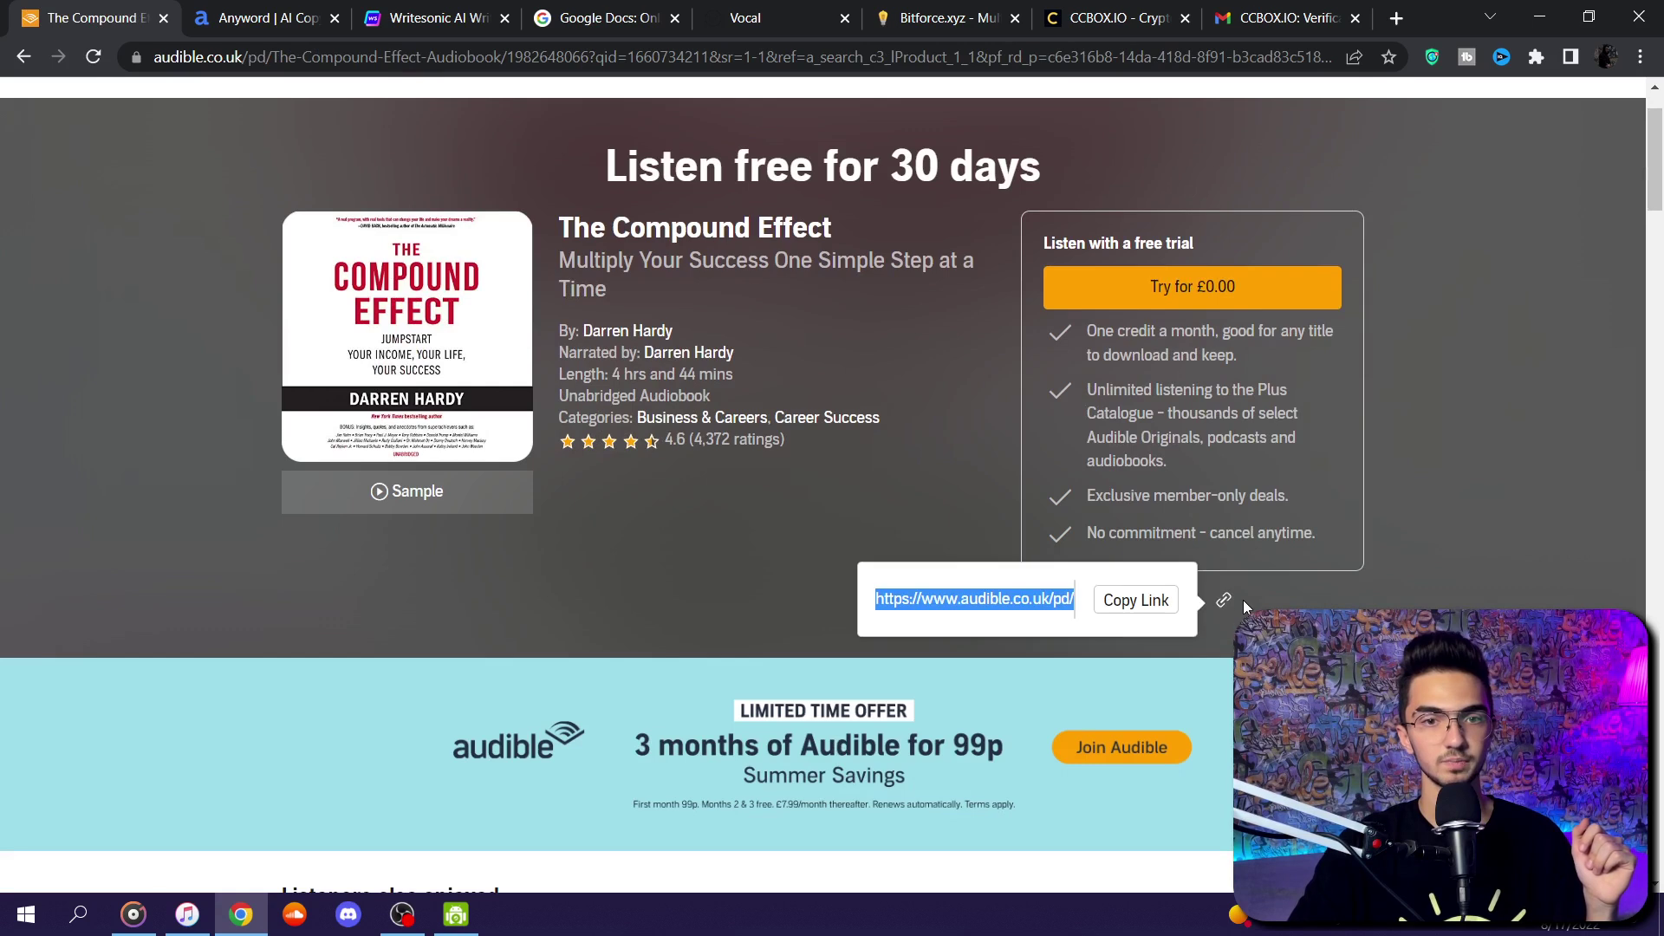
{"action": "left_click", "coordinate": [1129, 600]}
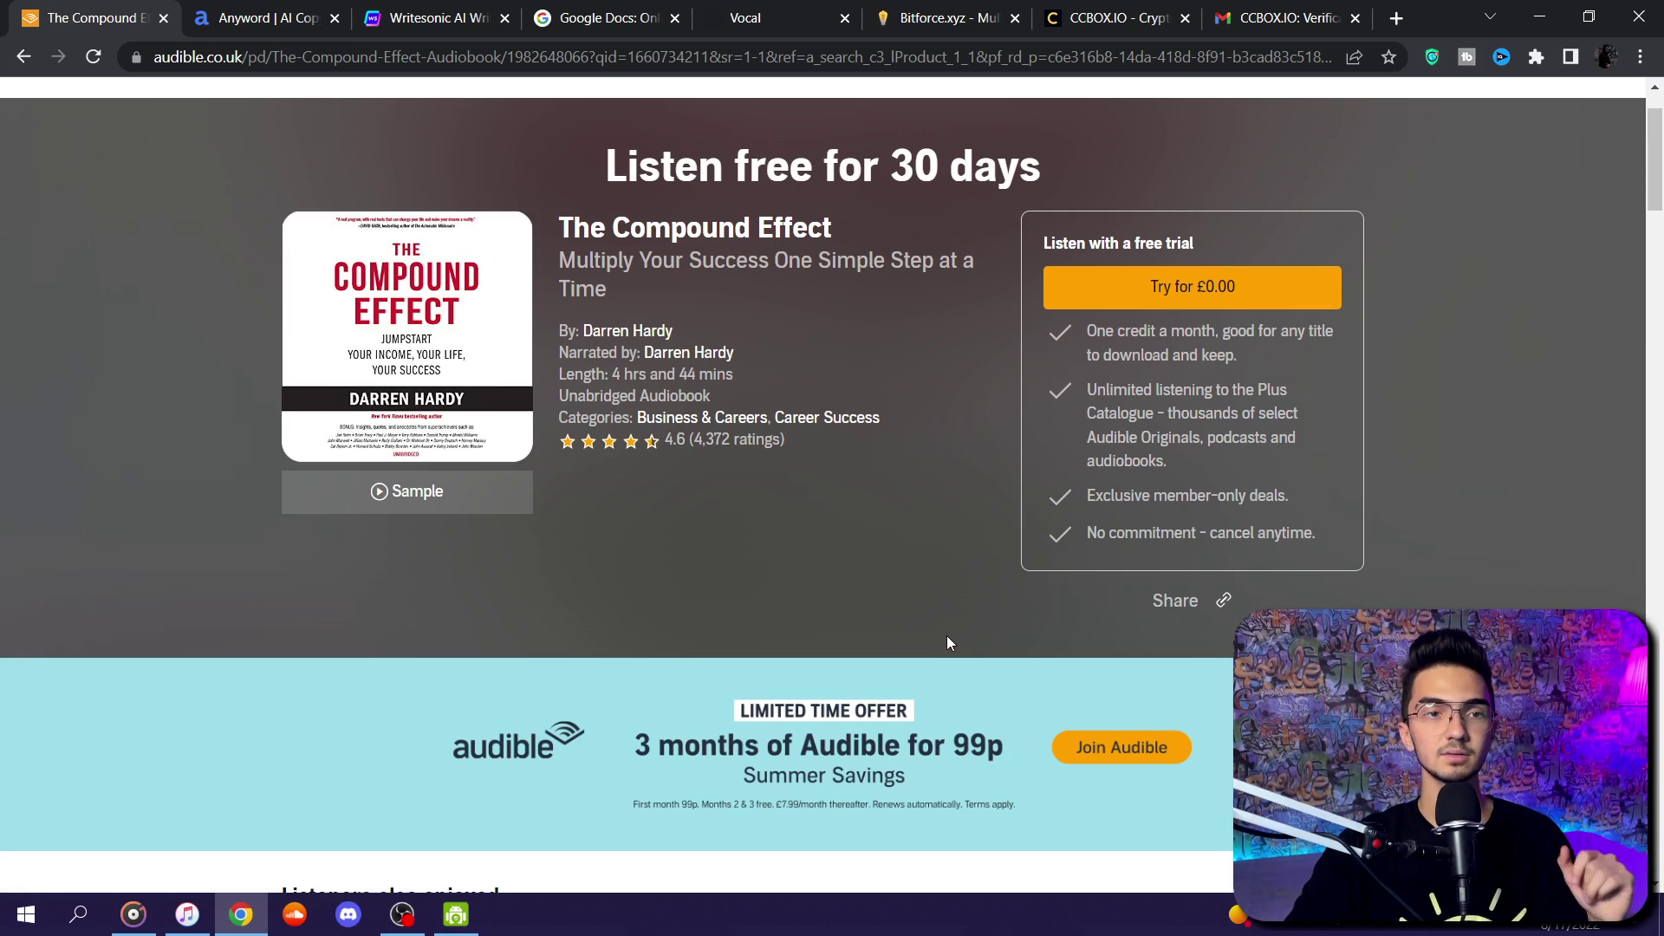
- Switch to the Anyword website and open its account login page
{"action": "left_click", "coordinate": [260, 17]}
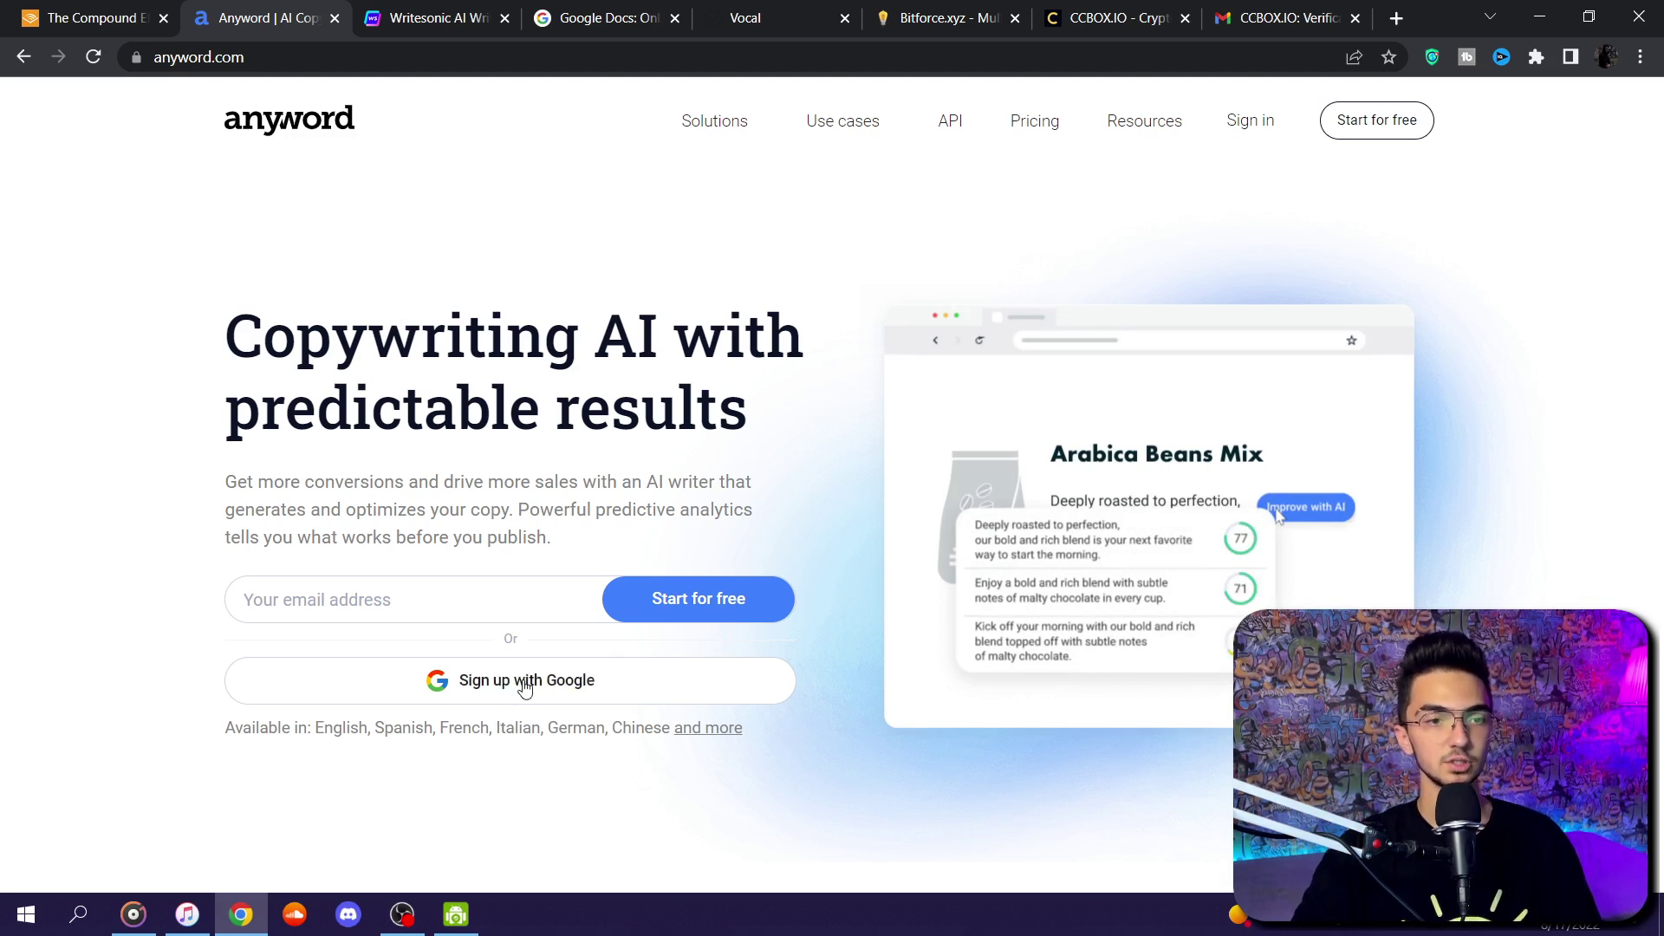
{"action": "left_click", "coordinate": [1235, 135]}
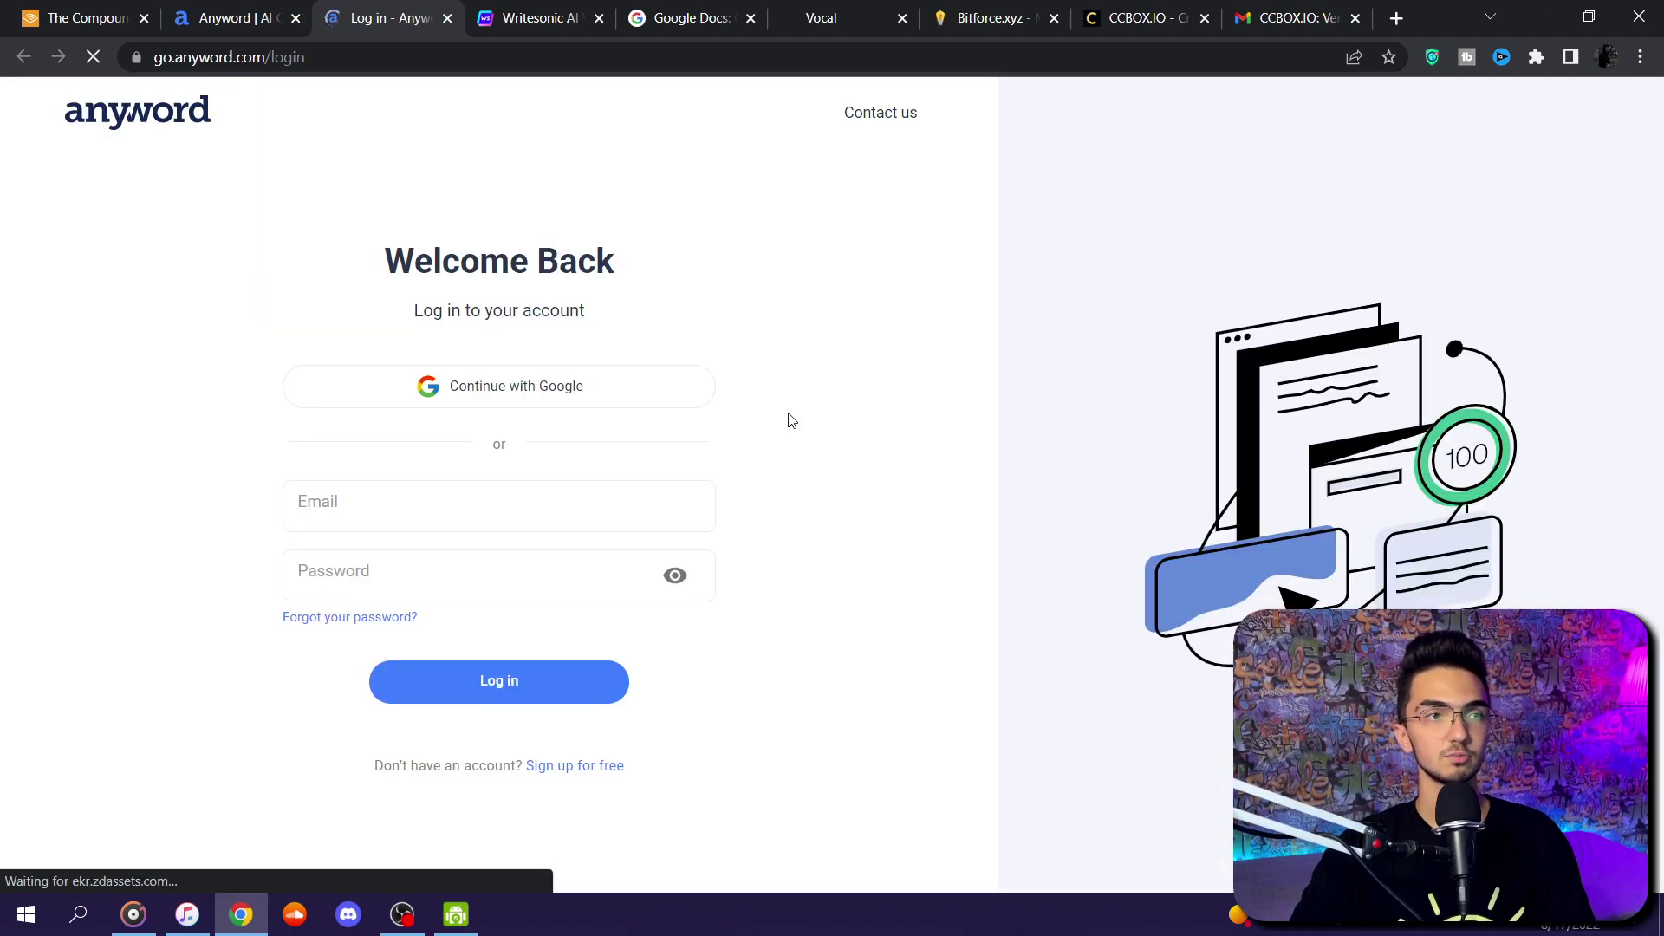
- Log in to Anyword with the Google account and start a new blog in the Blog Wizard
{"action": "left_click", "coordinate": [553, 398]}
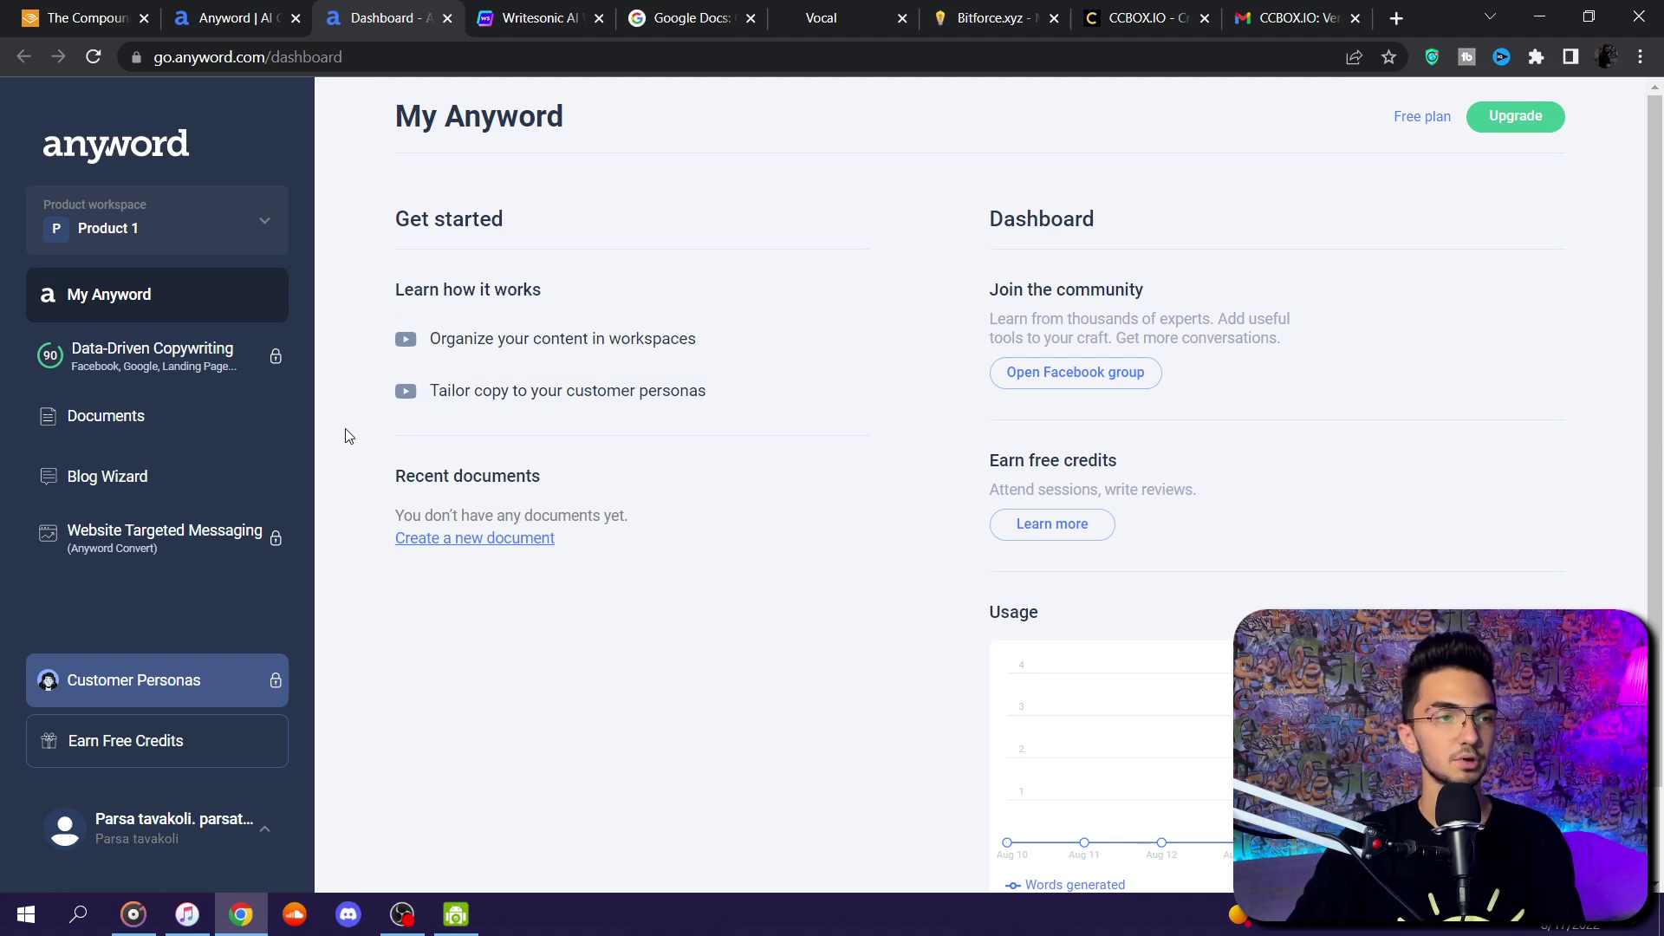
{"action": "left_click", "coordinate": [143, 494]}
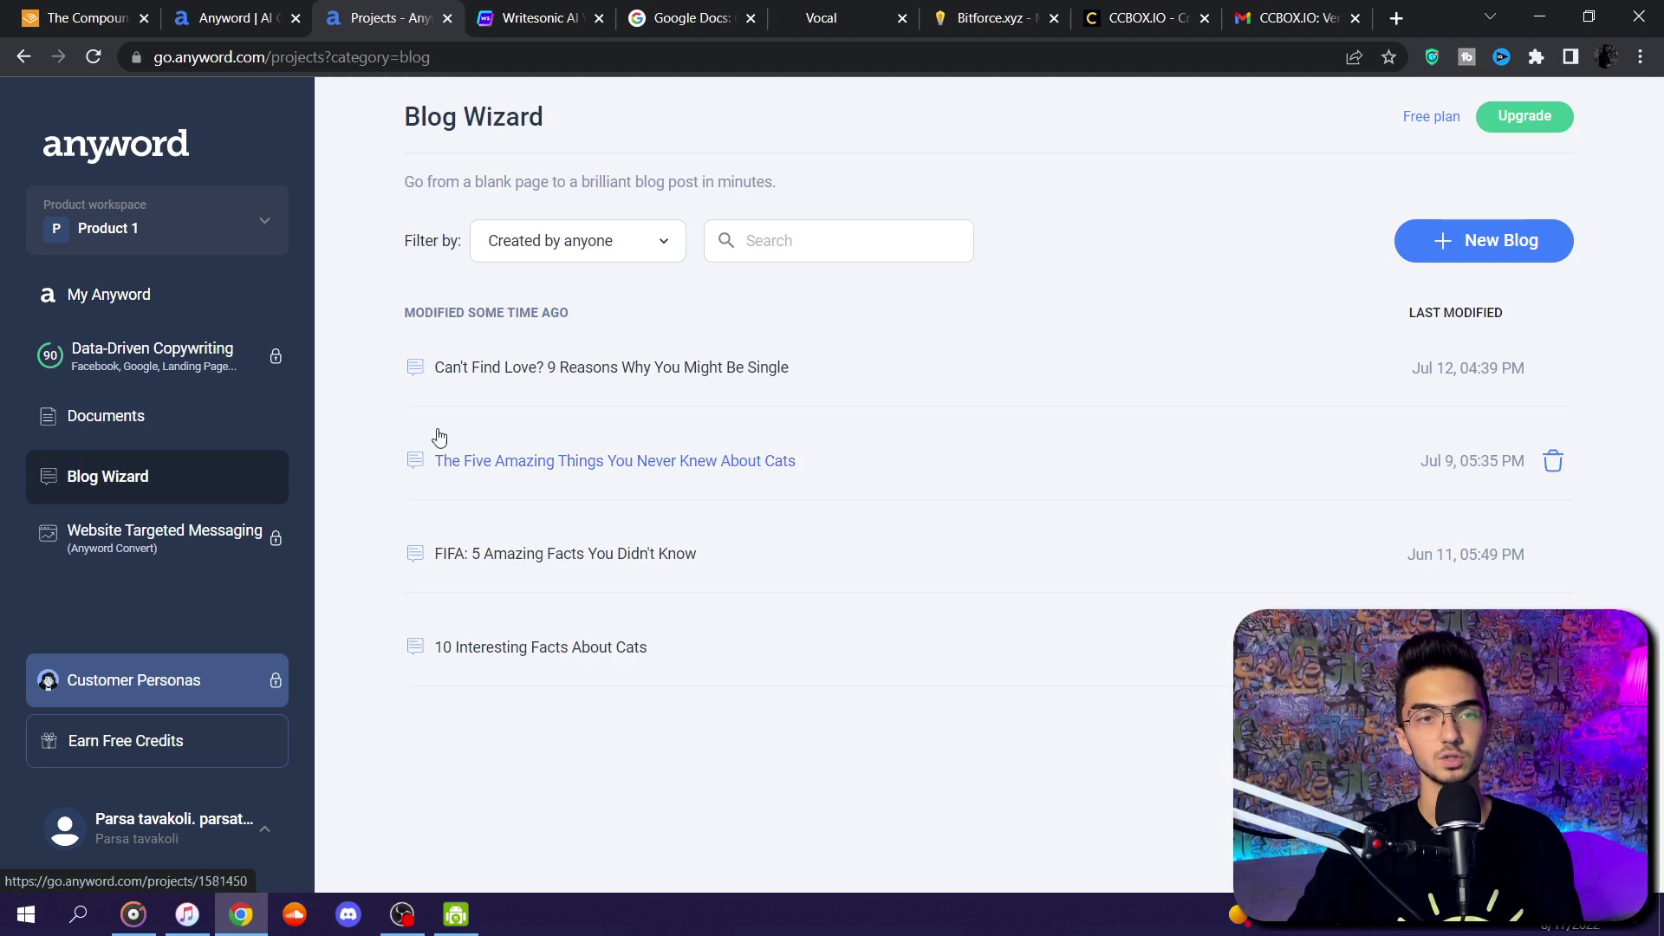
{"action": "left_click", "coordinate": [1456, 244]}
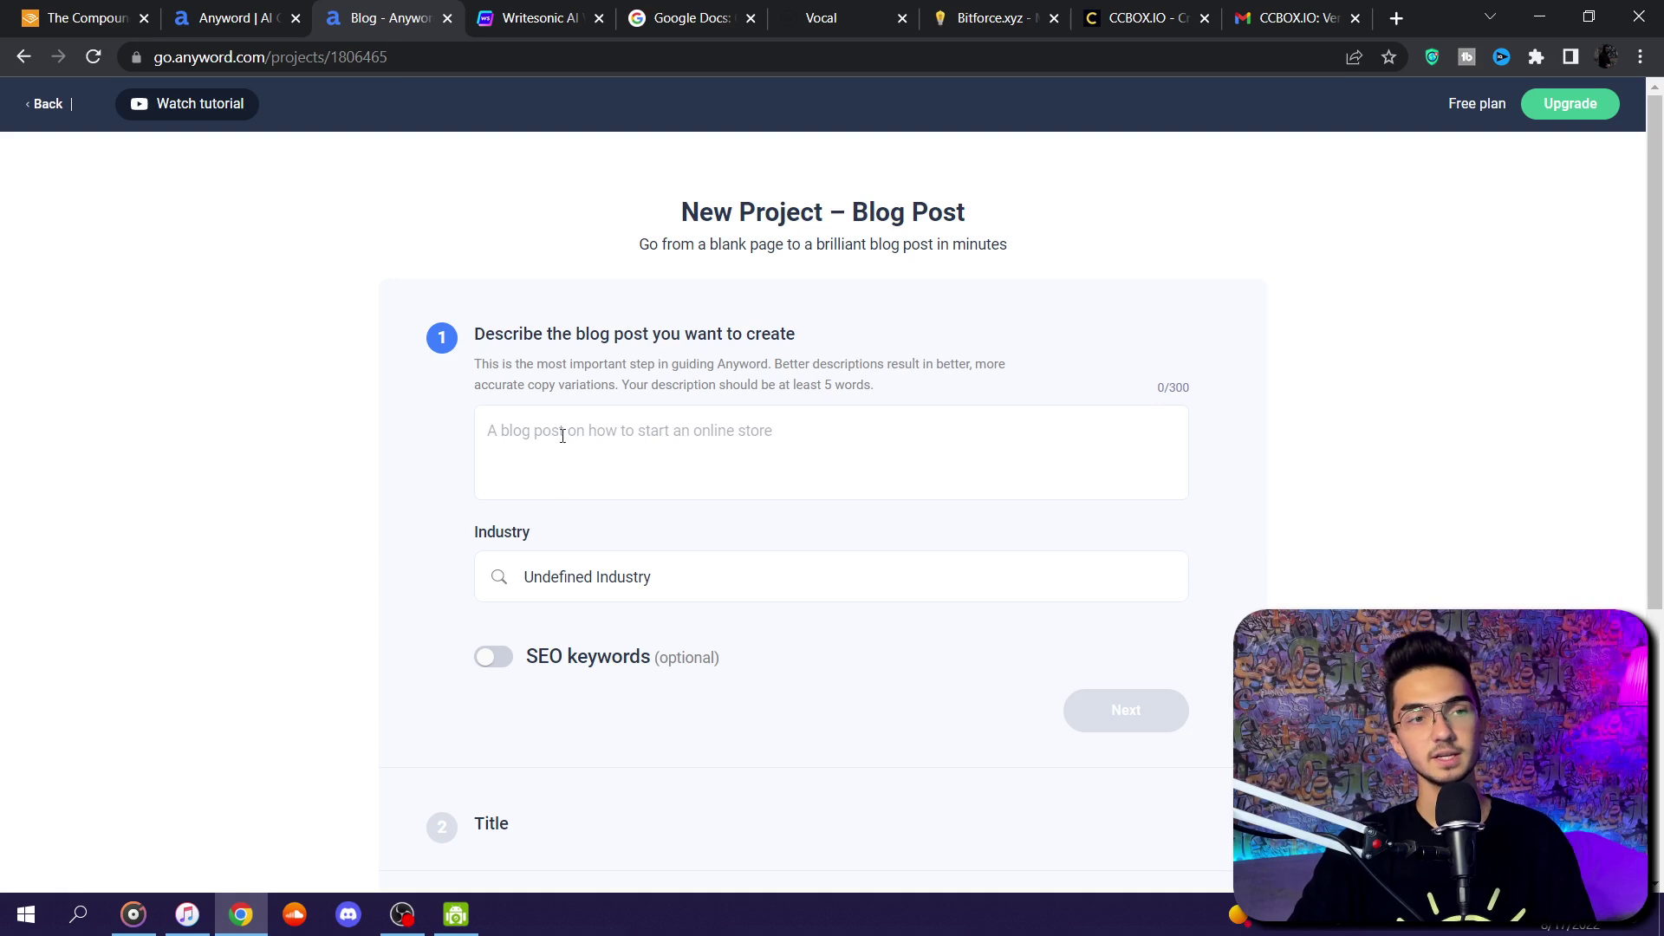
- Describe the blog post as "how to grow a online business"
{"action": "left_click", "coordinate": [601, 431]}
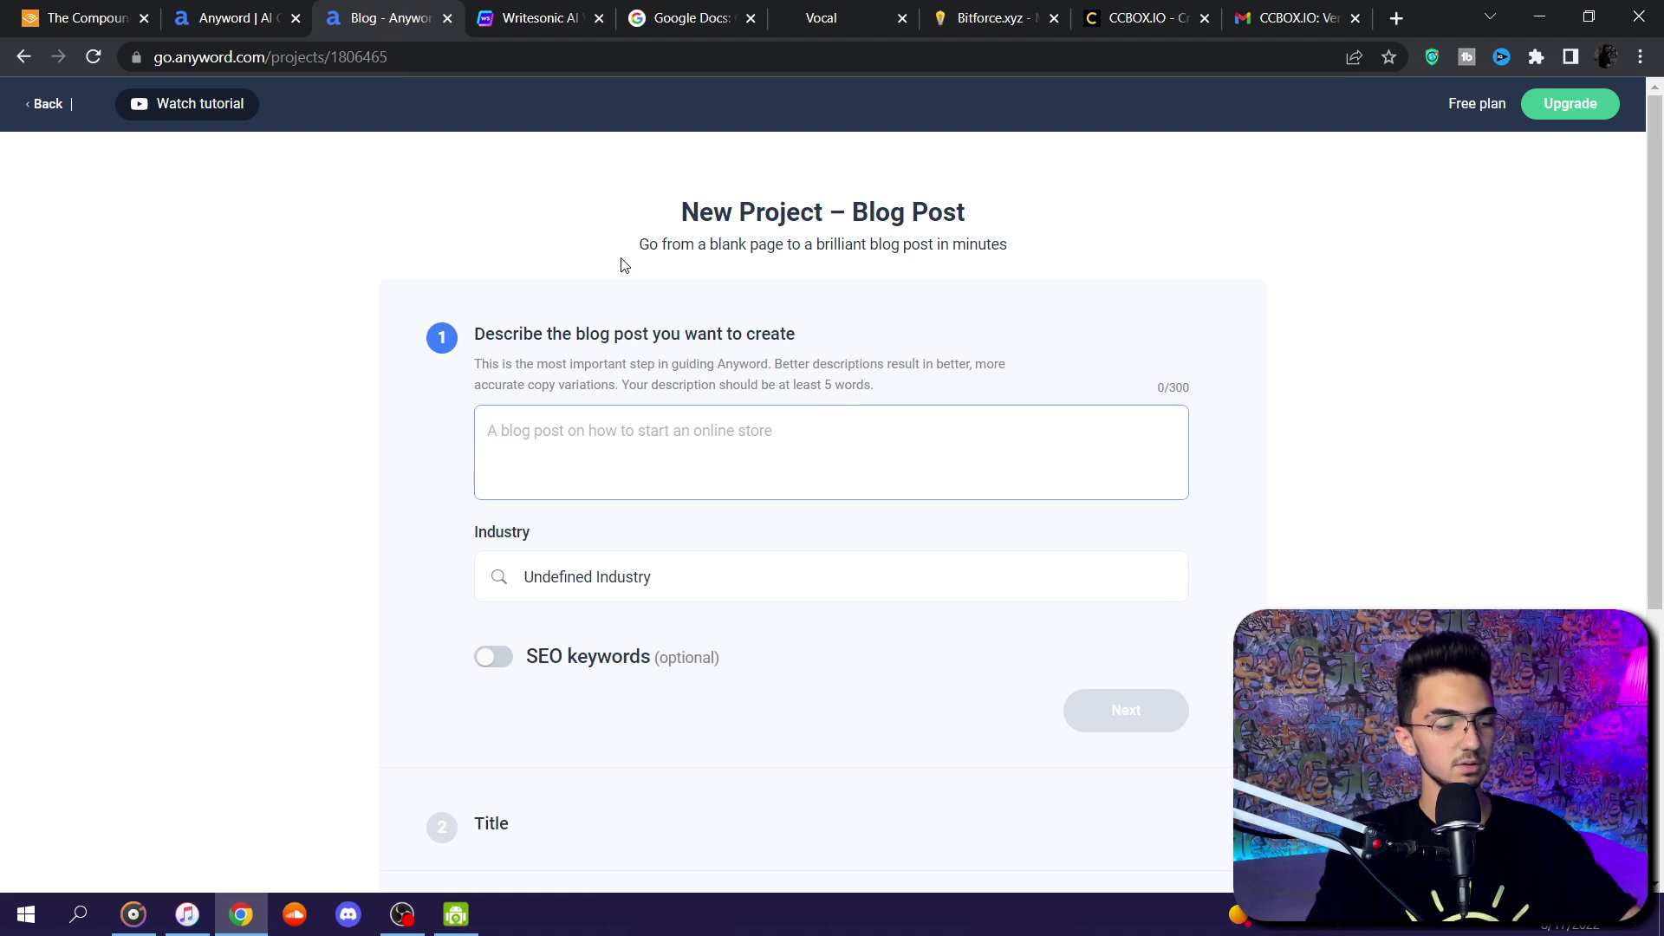
{"action": "type", "text": "how to grow an"}
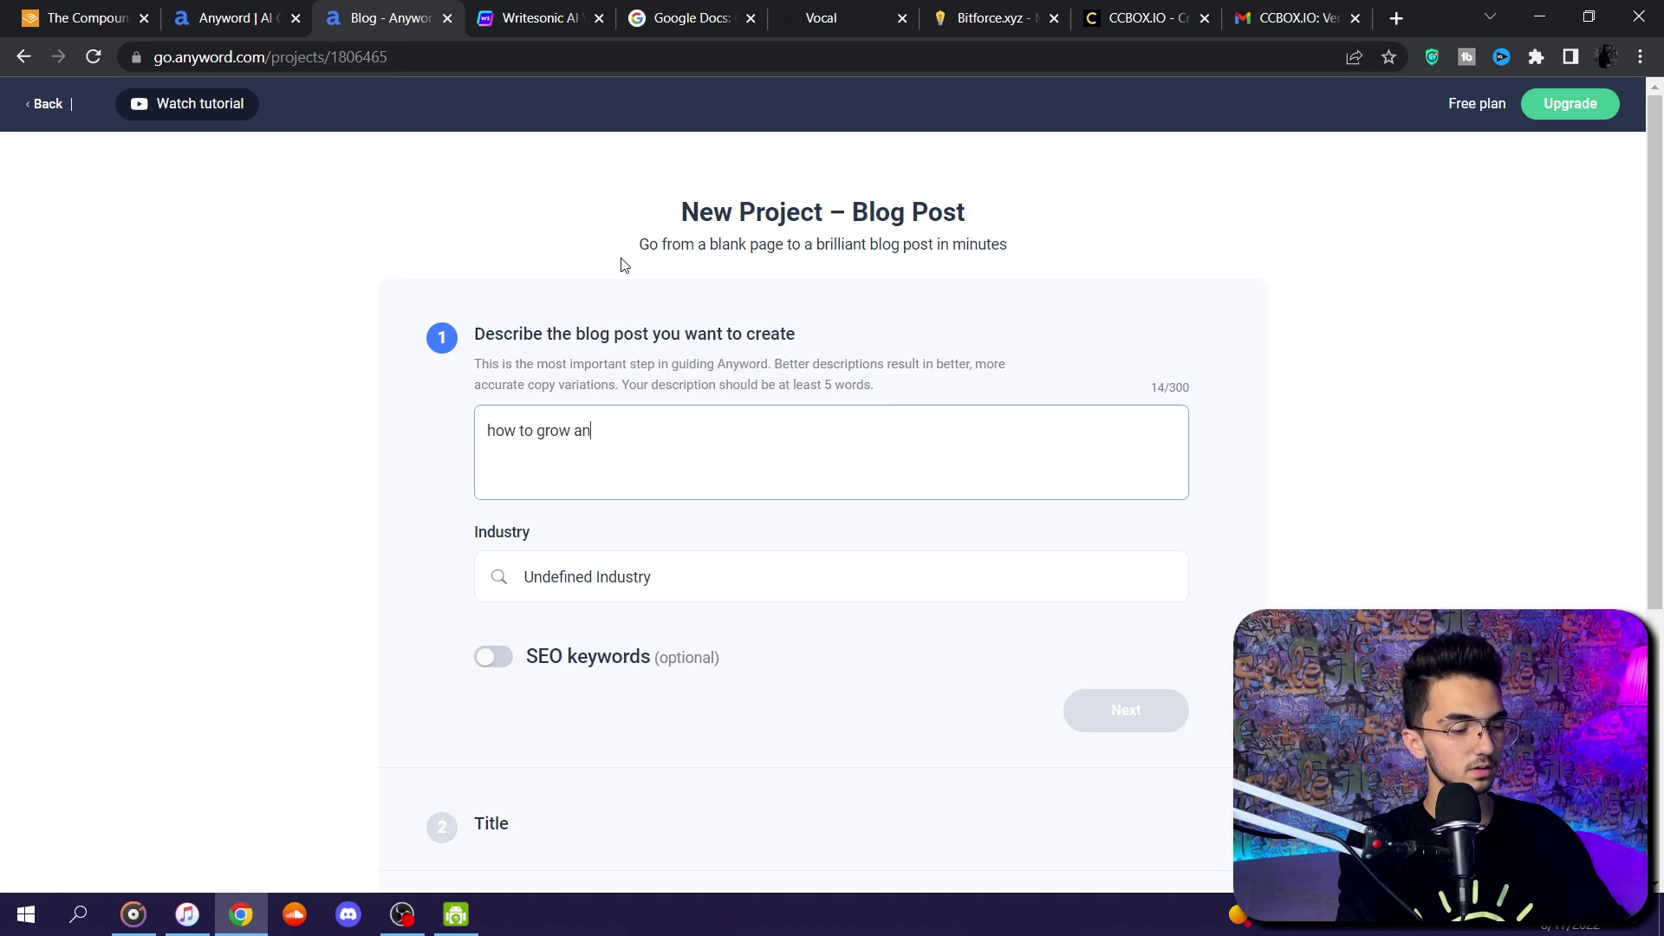
{"action": "type", "text": "online bus"}
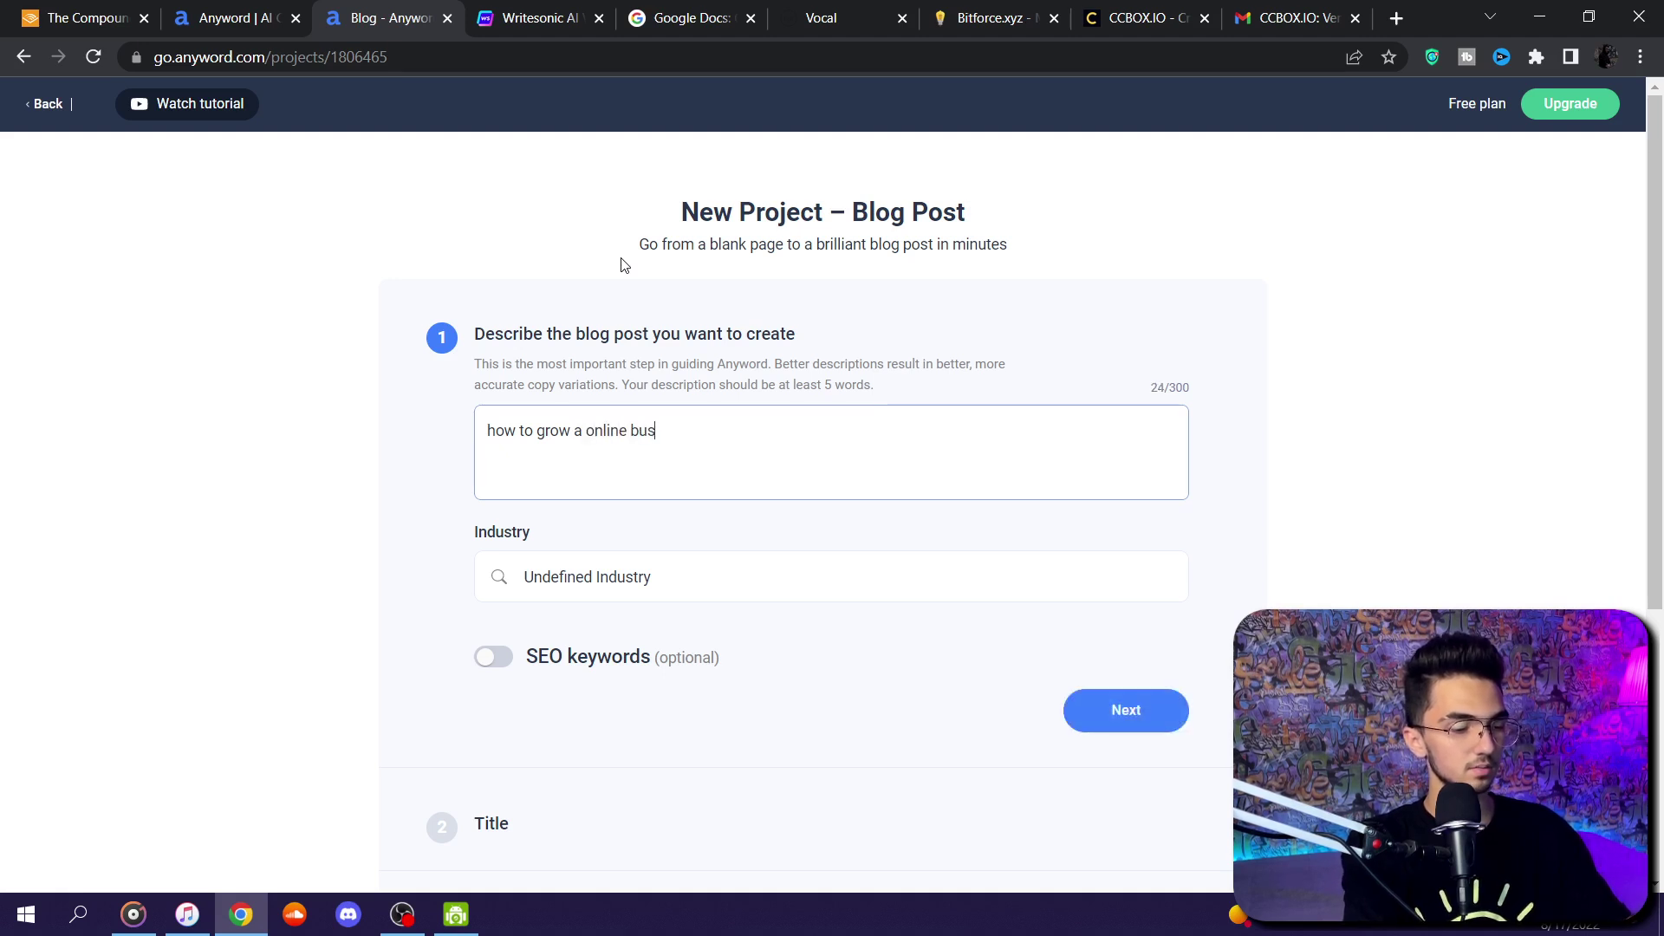
{"action": "type", "text": "iness"}
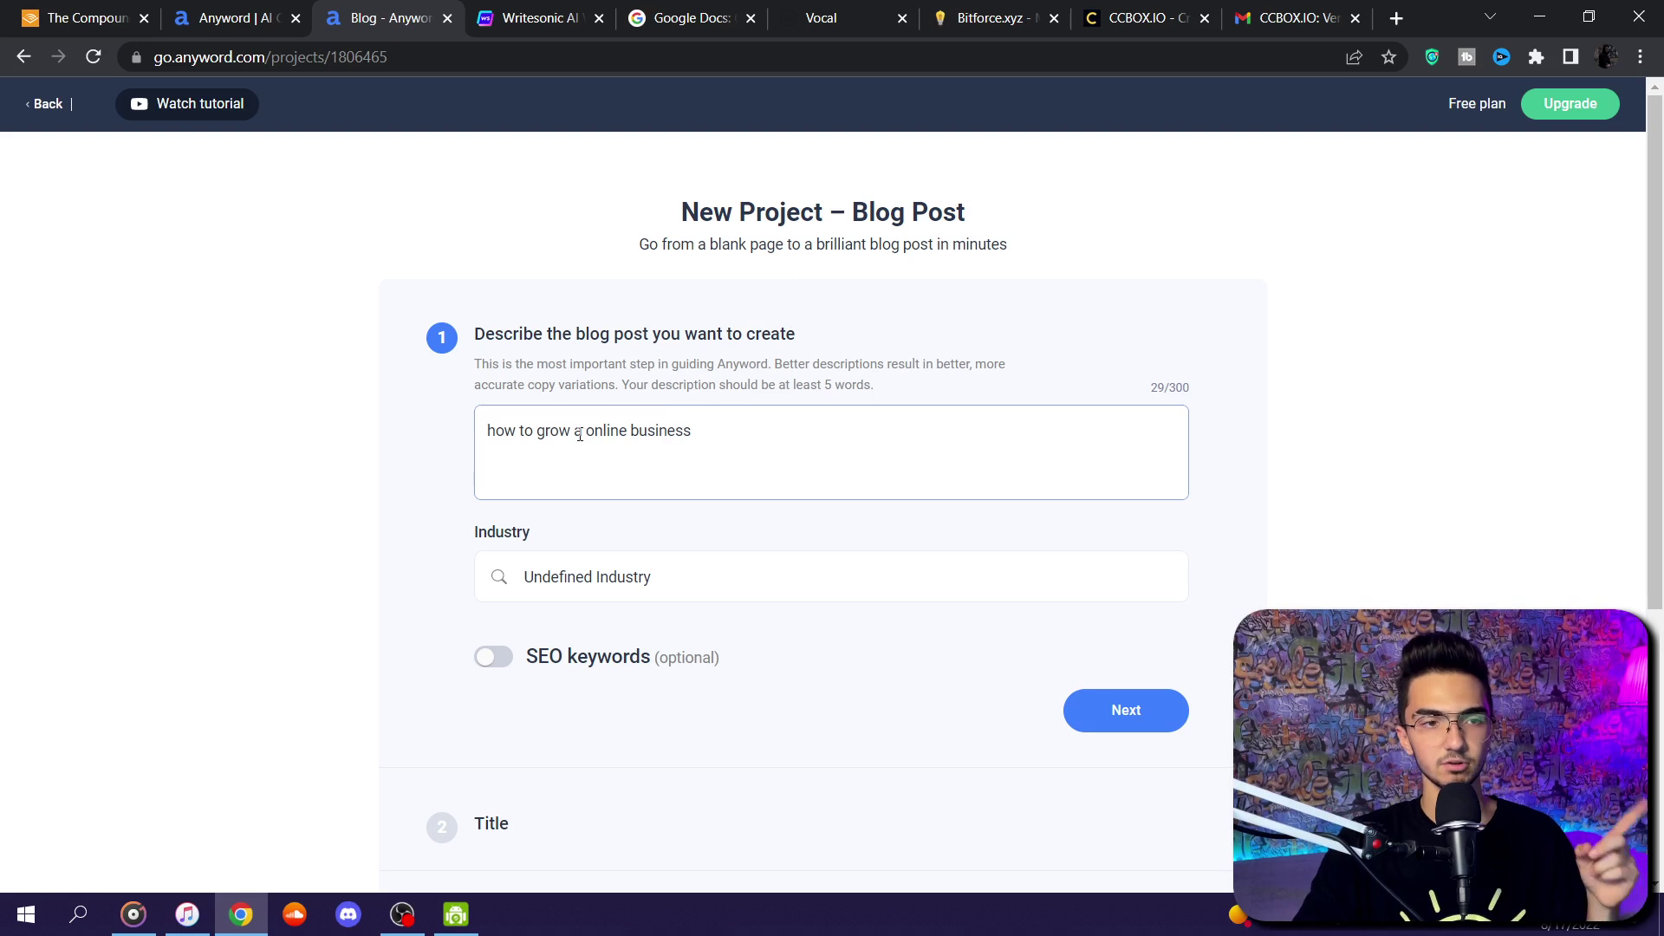
- Set the blog's industry to Business and Finance and proceed to the title suggestions
{"action": "scroll", "coordinate": [594, 544], "scroll_direction": "down", "scroll_amount": 2}
{"action": "left_click", "coordinate": [706, 360]}
{"action": "key", "text": "BackSpace"}
{"action": "type", "text": "bu"}
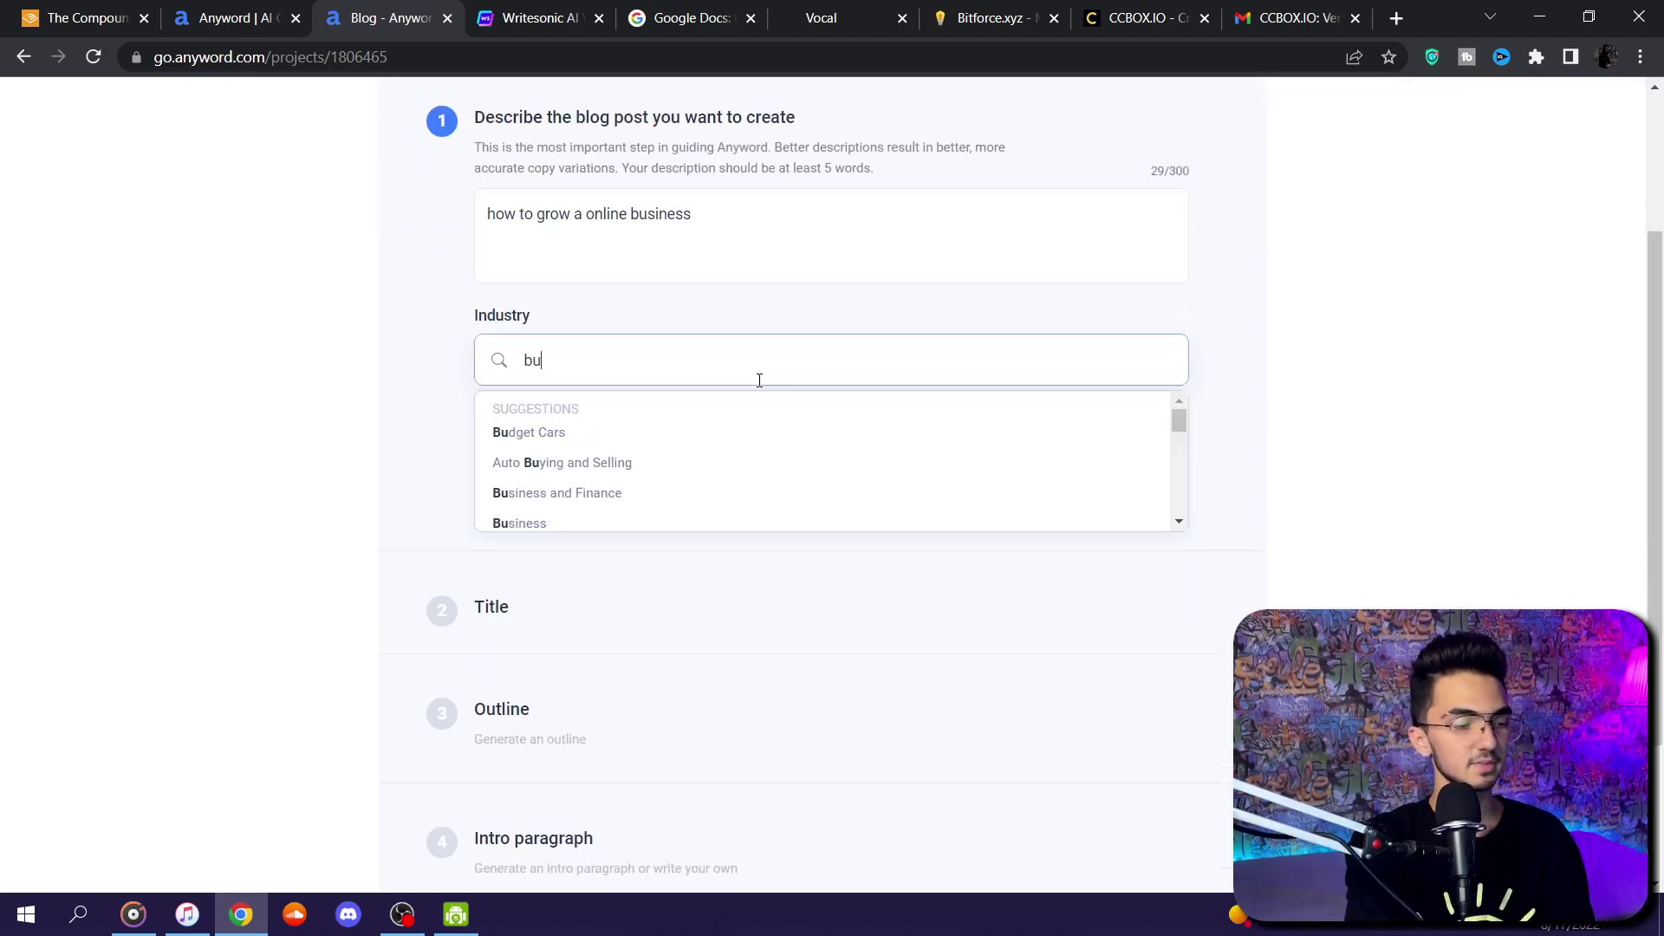
{"action": "type", "text": "si"}
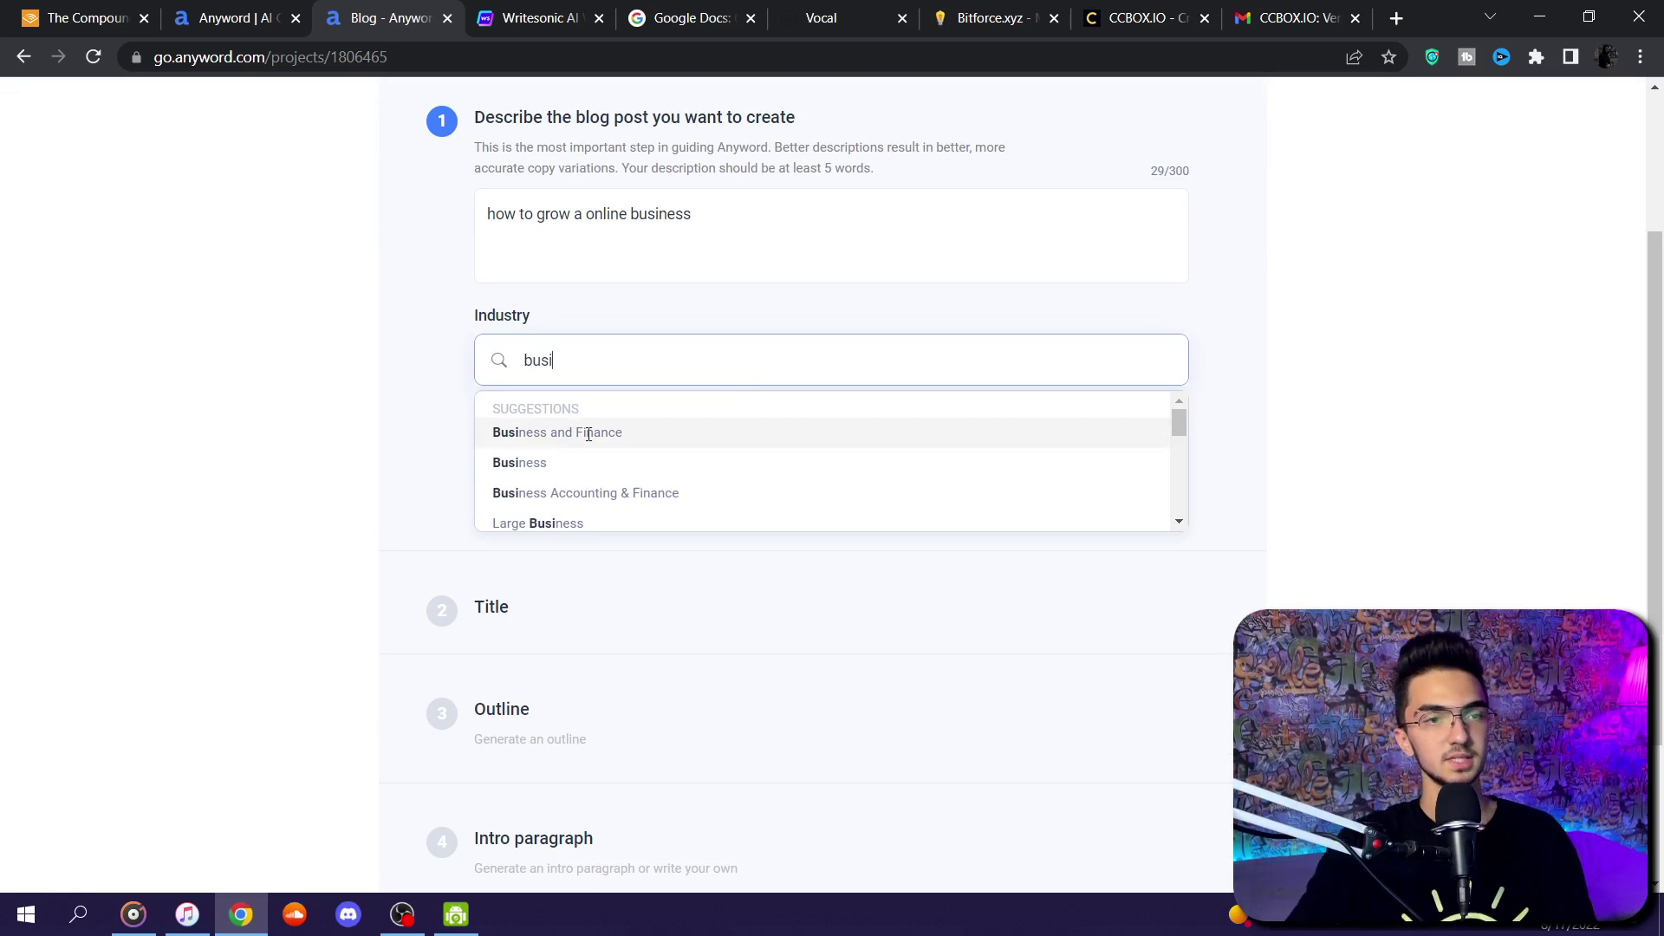
{"action": "left_click", "coordinate": [578, 442]}
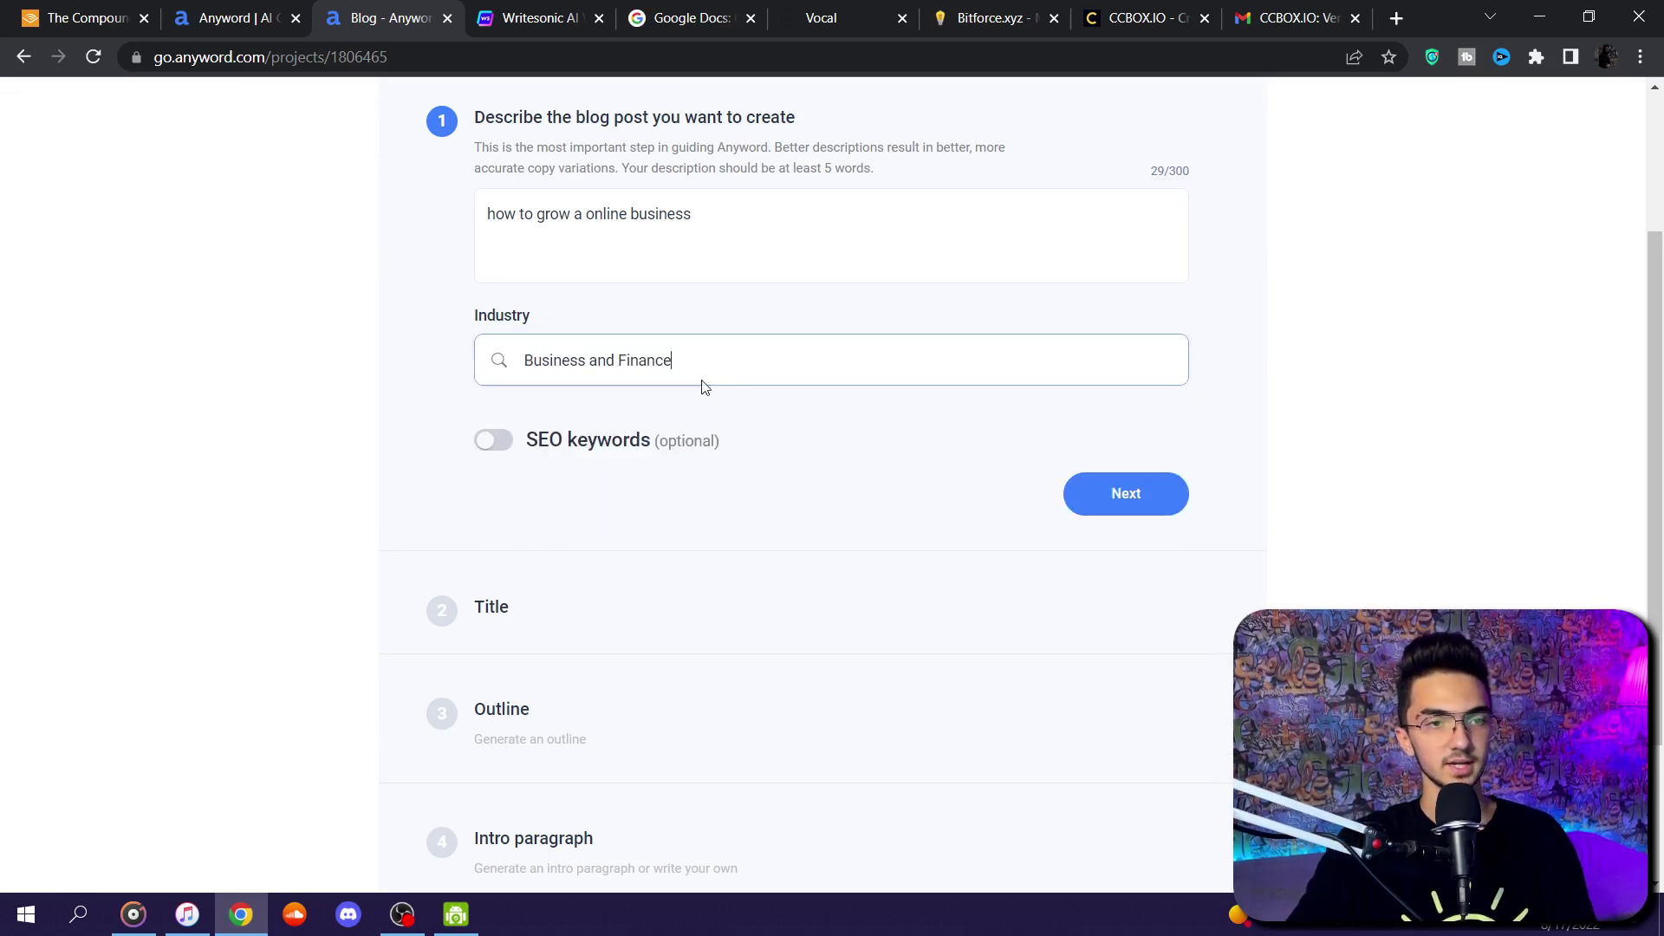
{"action": "left_click", "coordinate": [1120, 510]}
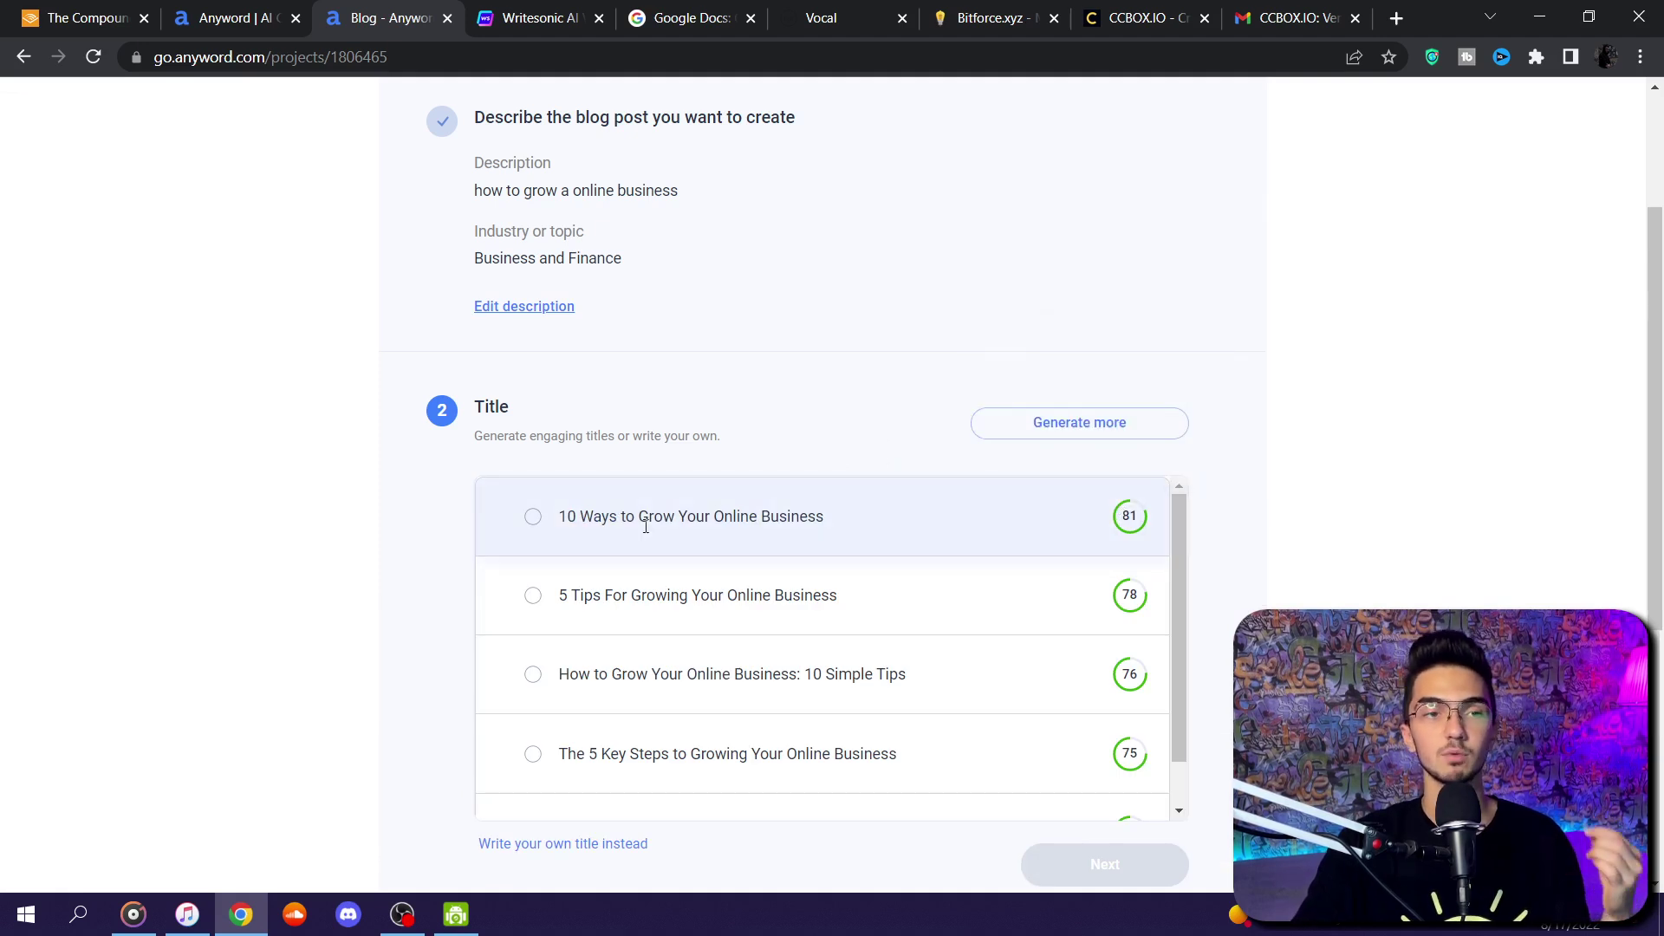
- Choose the title "10 Ways to Grow Your Online Business" and proceed to the outline
{"action": "left_click", "coordinate": [533, 518]}
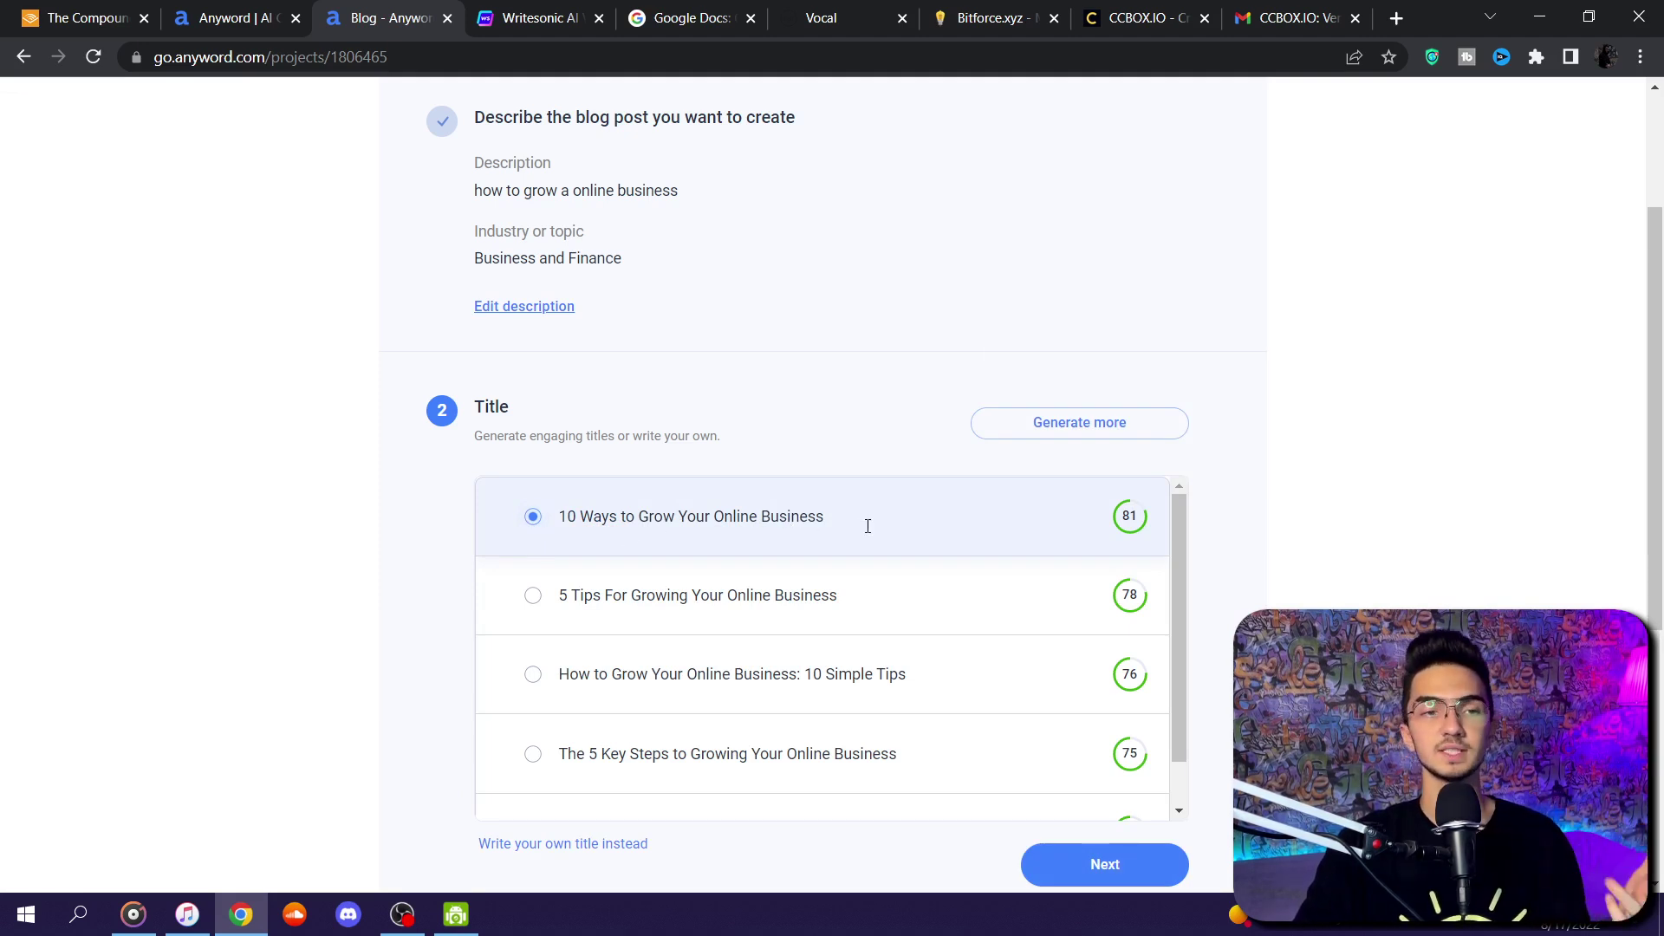
{"action": "scroll", "coordinate": [1193, 610], "scroll_direction": "down", "scroll_amount": 4}
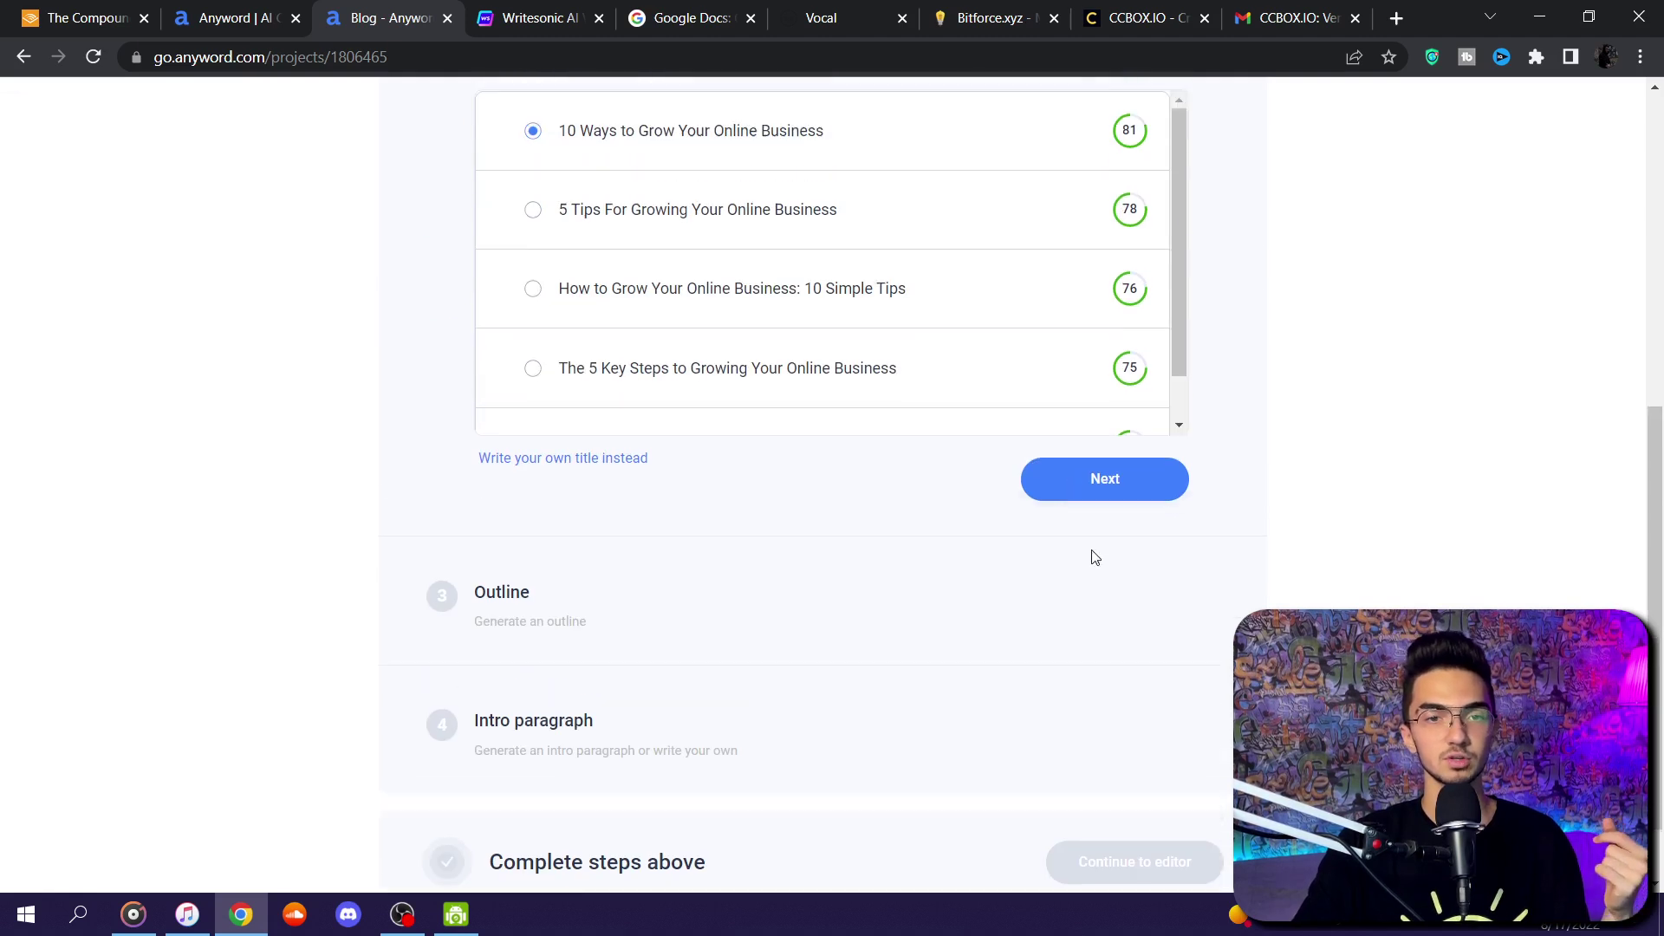
{"action": "scroll", "coordinate": [1094, 557], "scroll_direction": "up", "scroll_amount": 2}
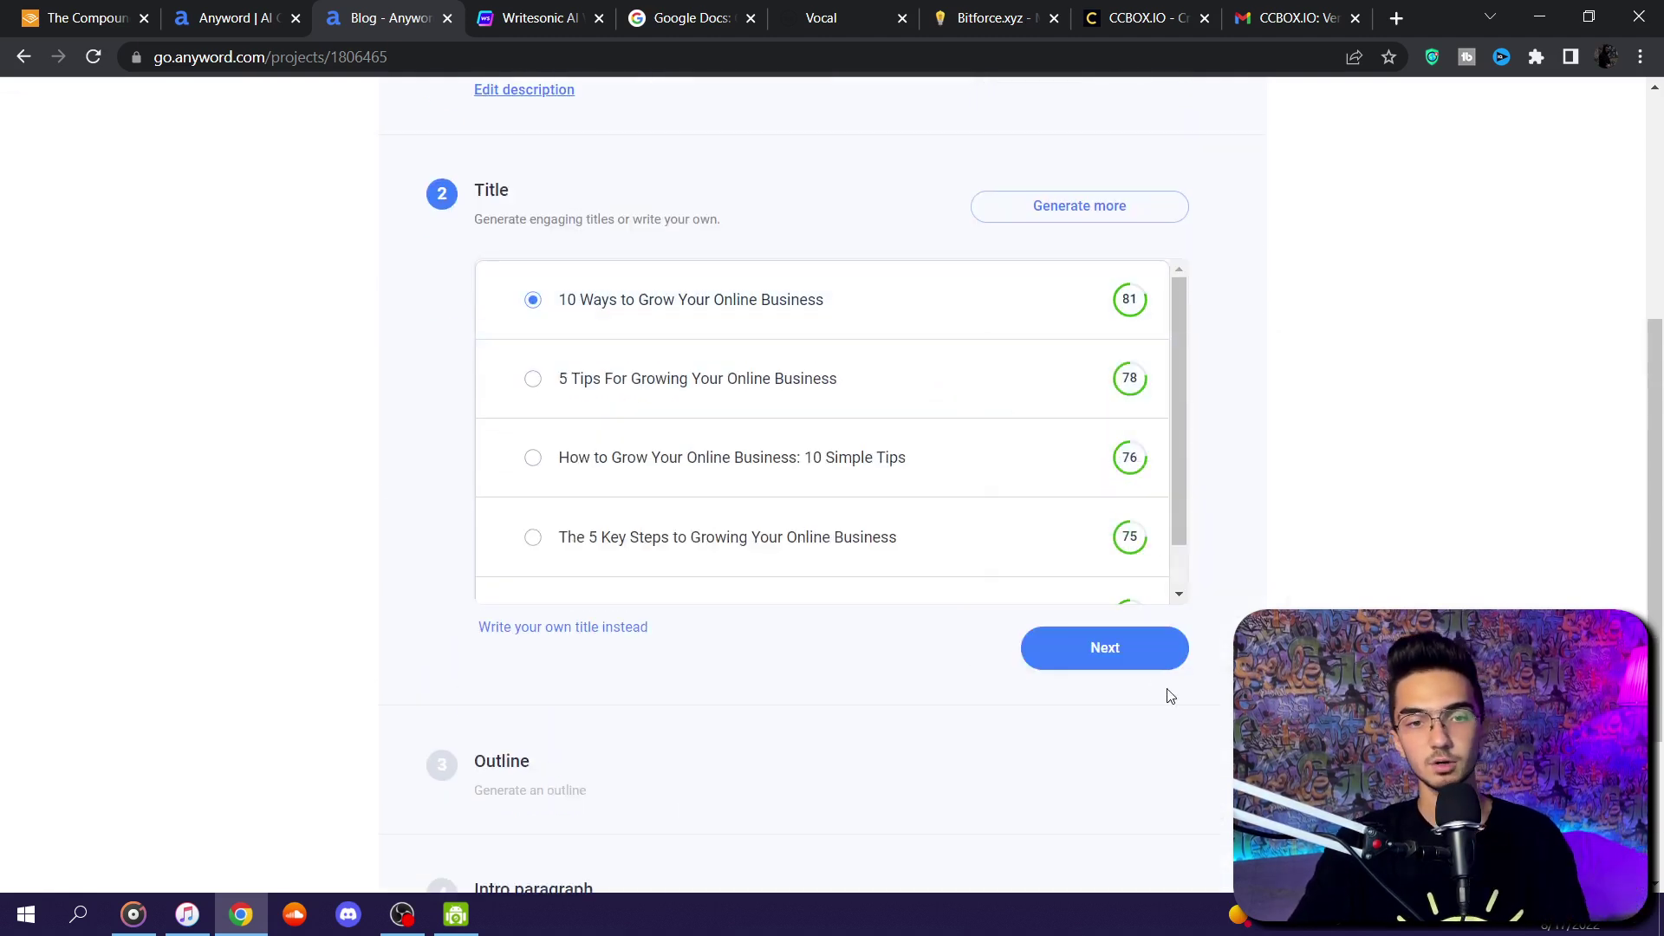
{"action": "left_click", "coordinate": [1107, 656]}
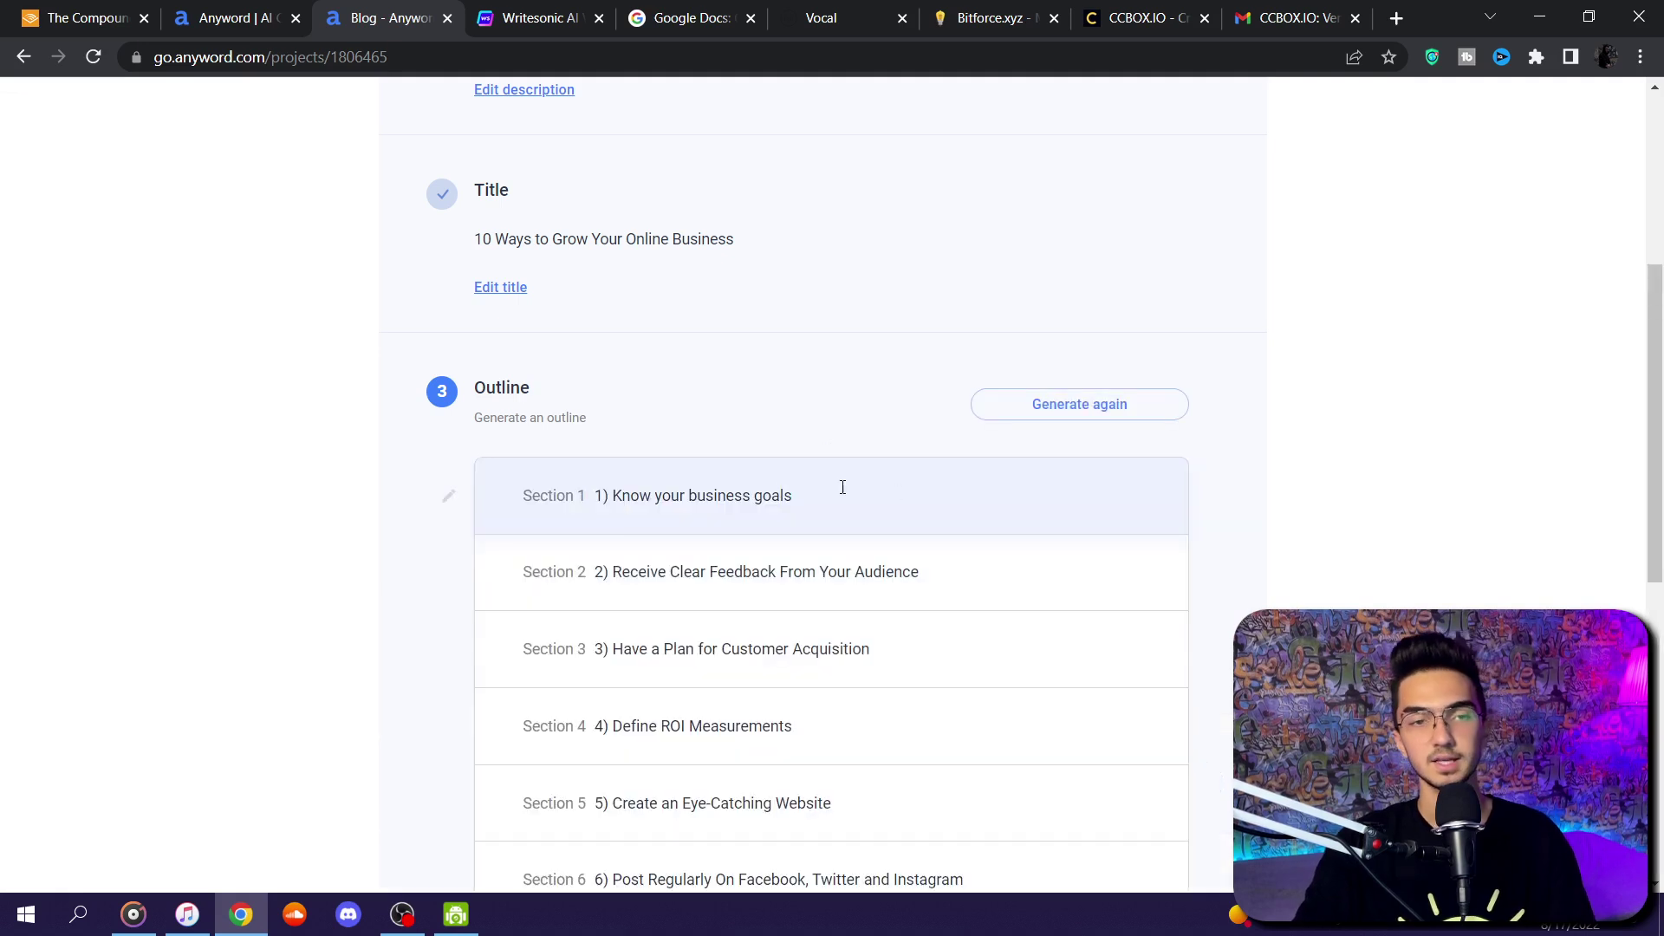
- Accept the generated ten-section outline and choose the first suggested intro paragraph
{"action": "scroll", "coordinate": [1134, 600], "scroll_direction": "down", "scroll_amount": 9}
{"action": "left_click", "coordinate": [1076, 525]}
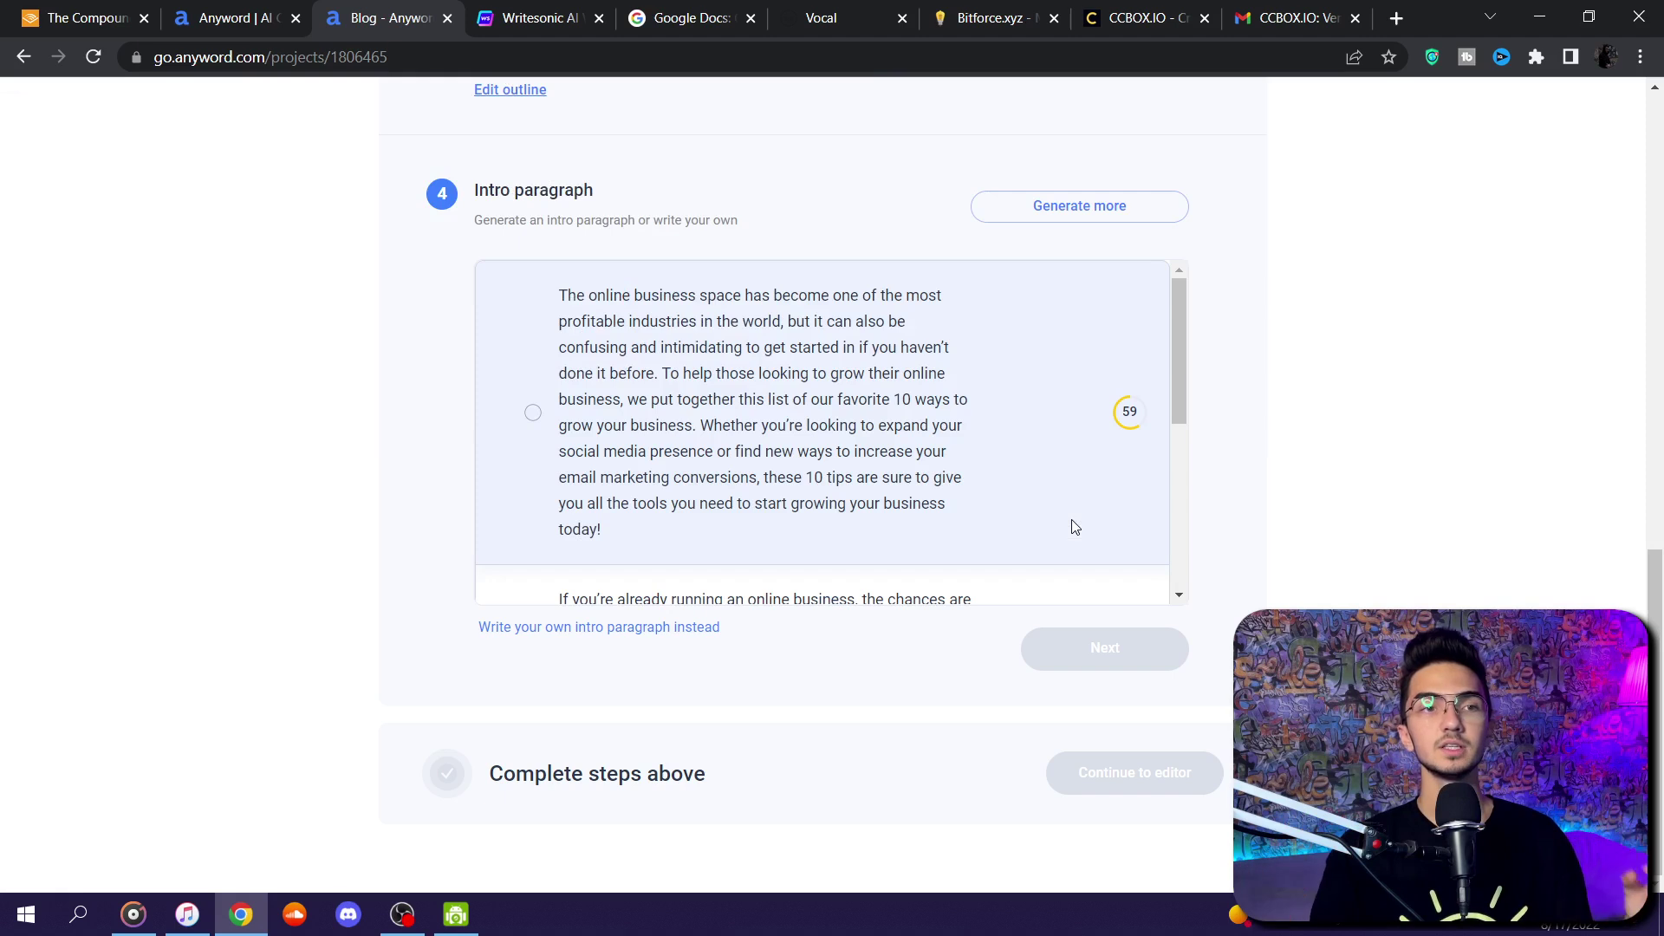
{"action": "left_click", "coordinate": [533, 414]}
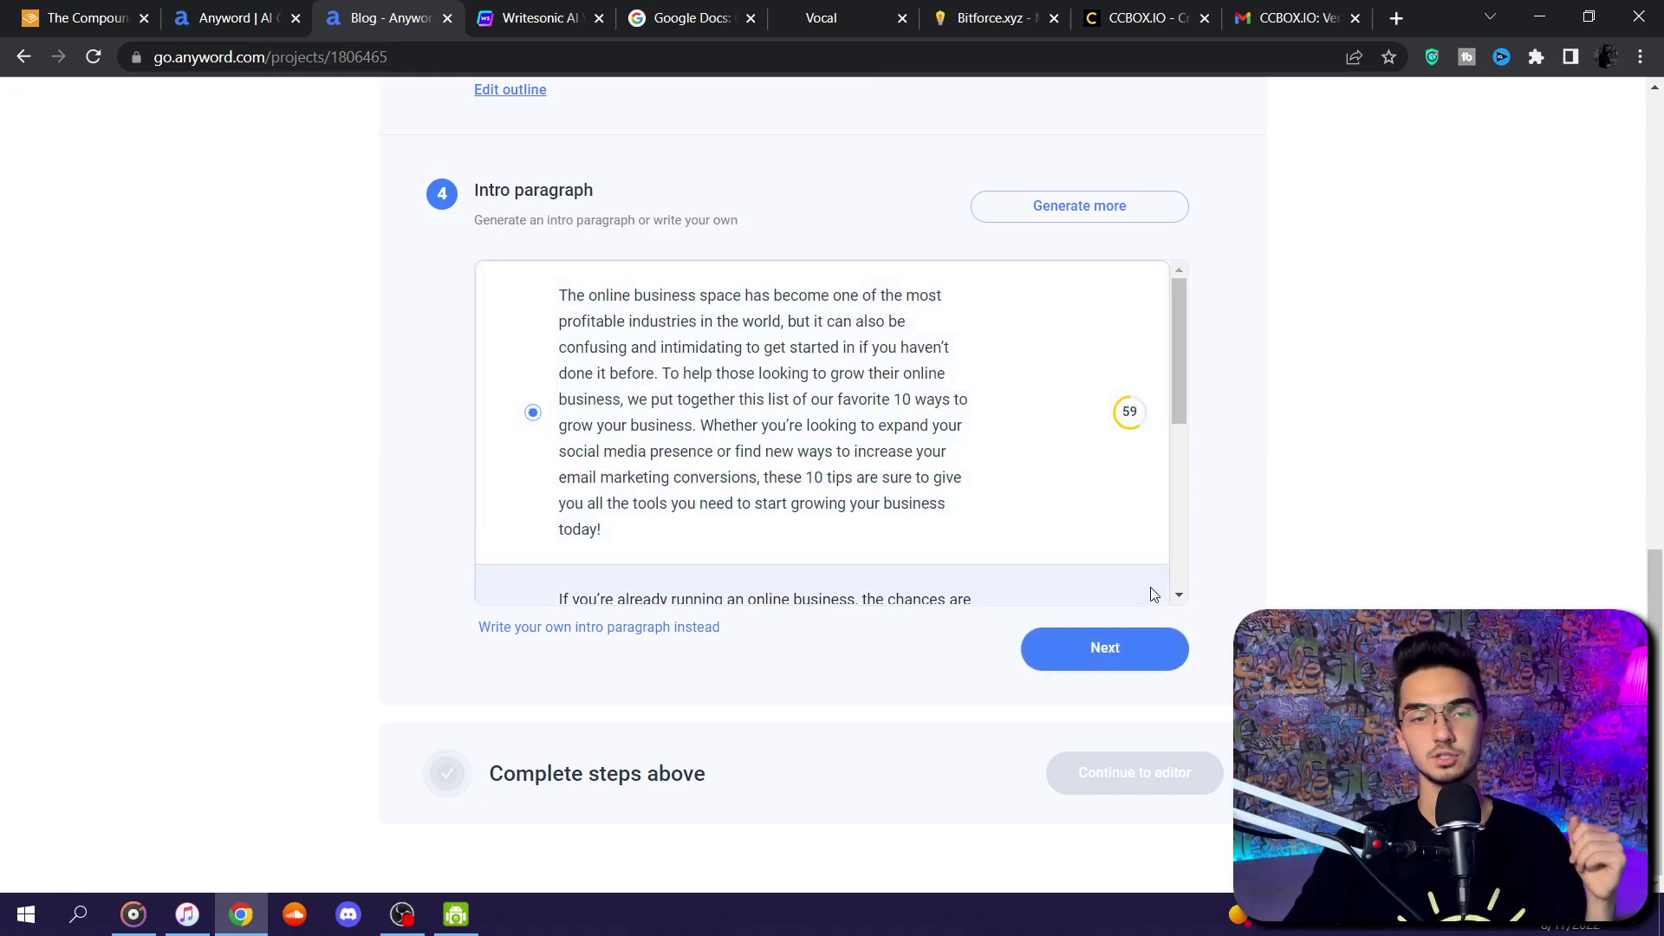
{"action": "left_click", "coordinate": [1104, 659]}
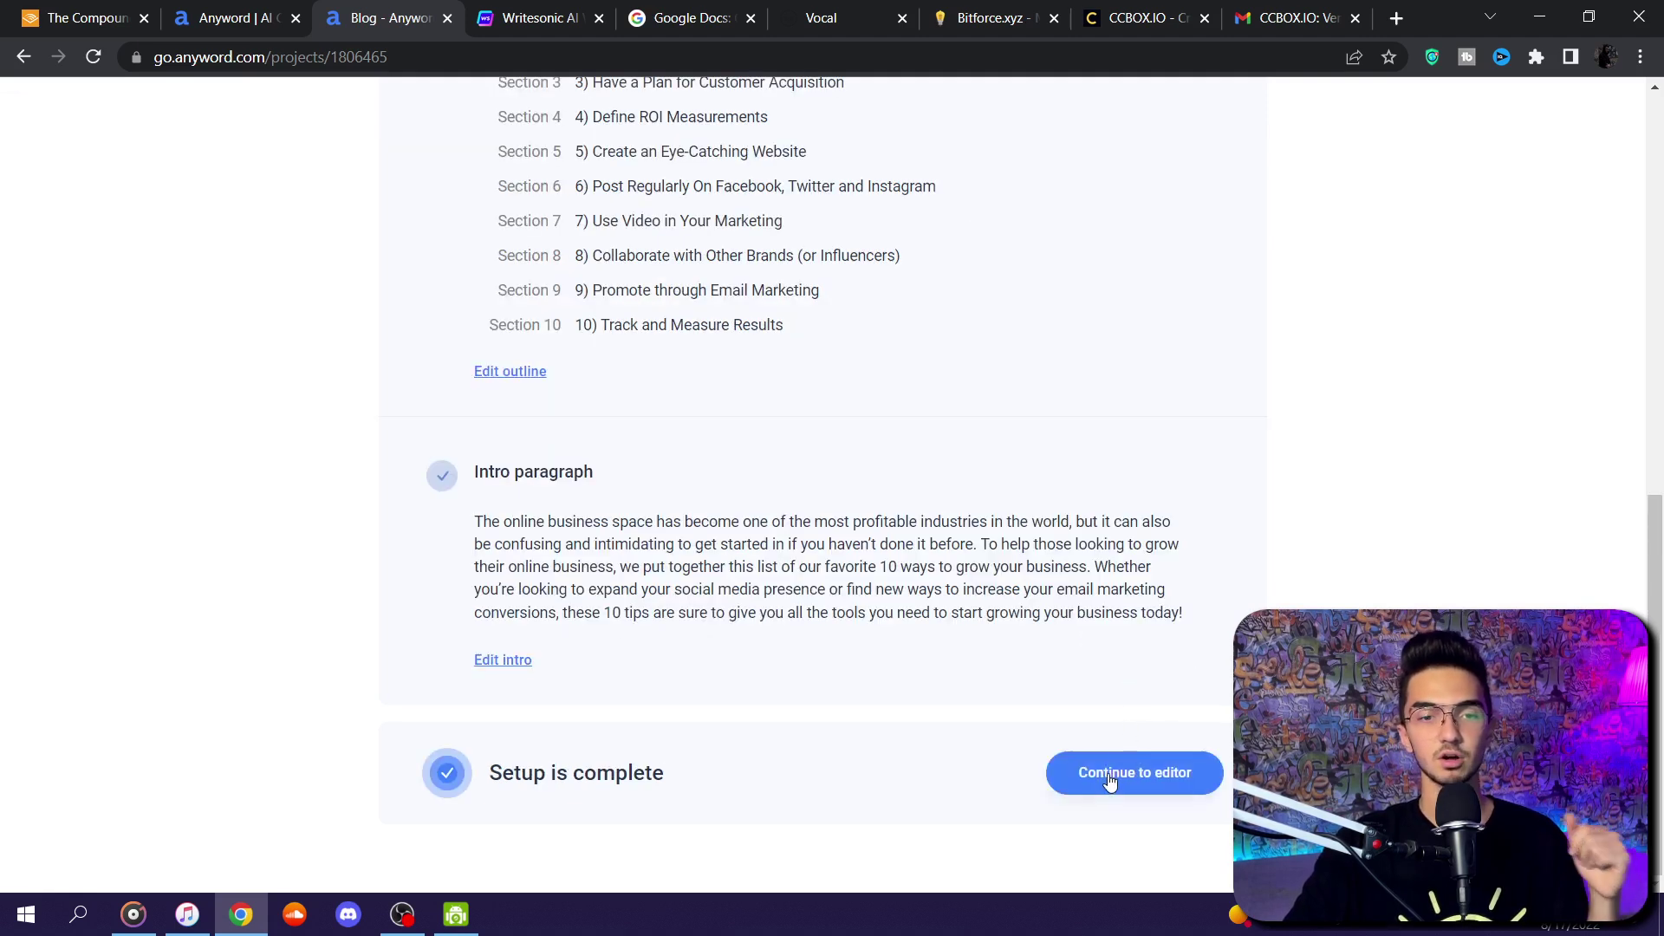
- Continue to the blog editor and generate medium-length AI text for the "Know your business goals" section
{"action": "left_click", "coordinate": [1110, 781]}
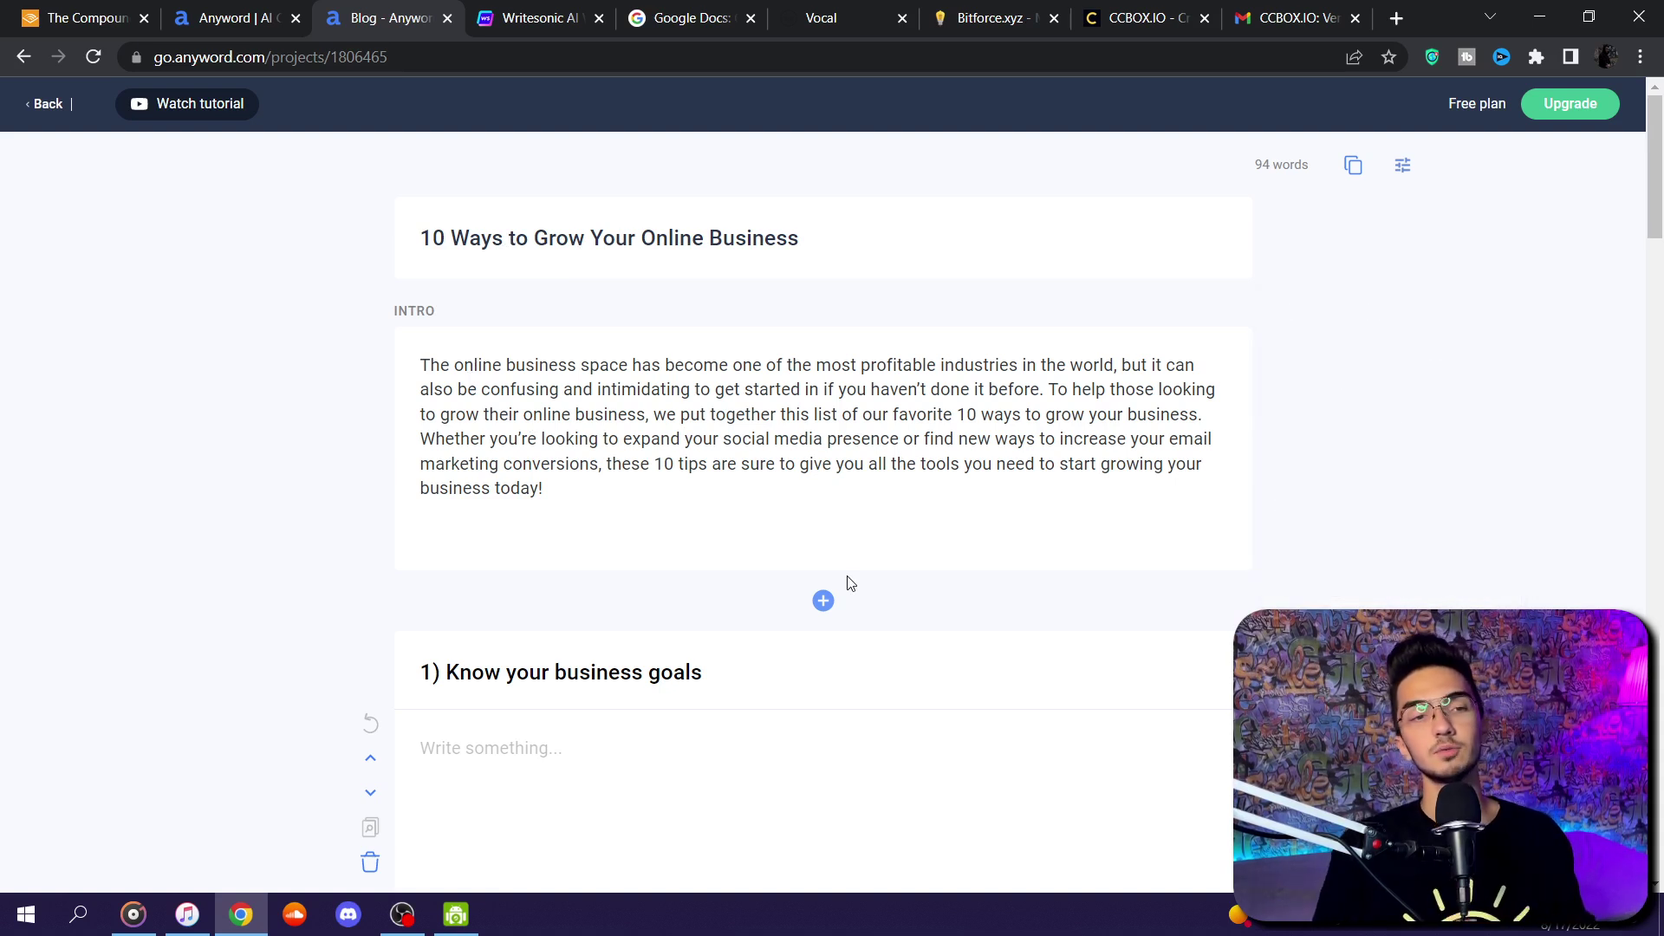
{"action": "scroll", "coordinate": [511, 445], "scroll_direction": "down", "scroll_amount": 20}
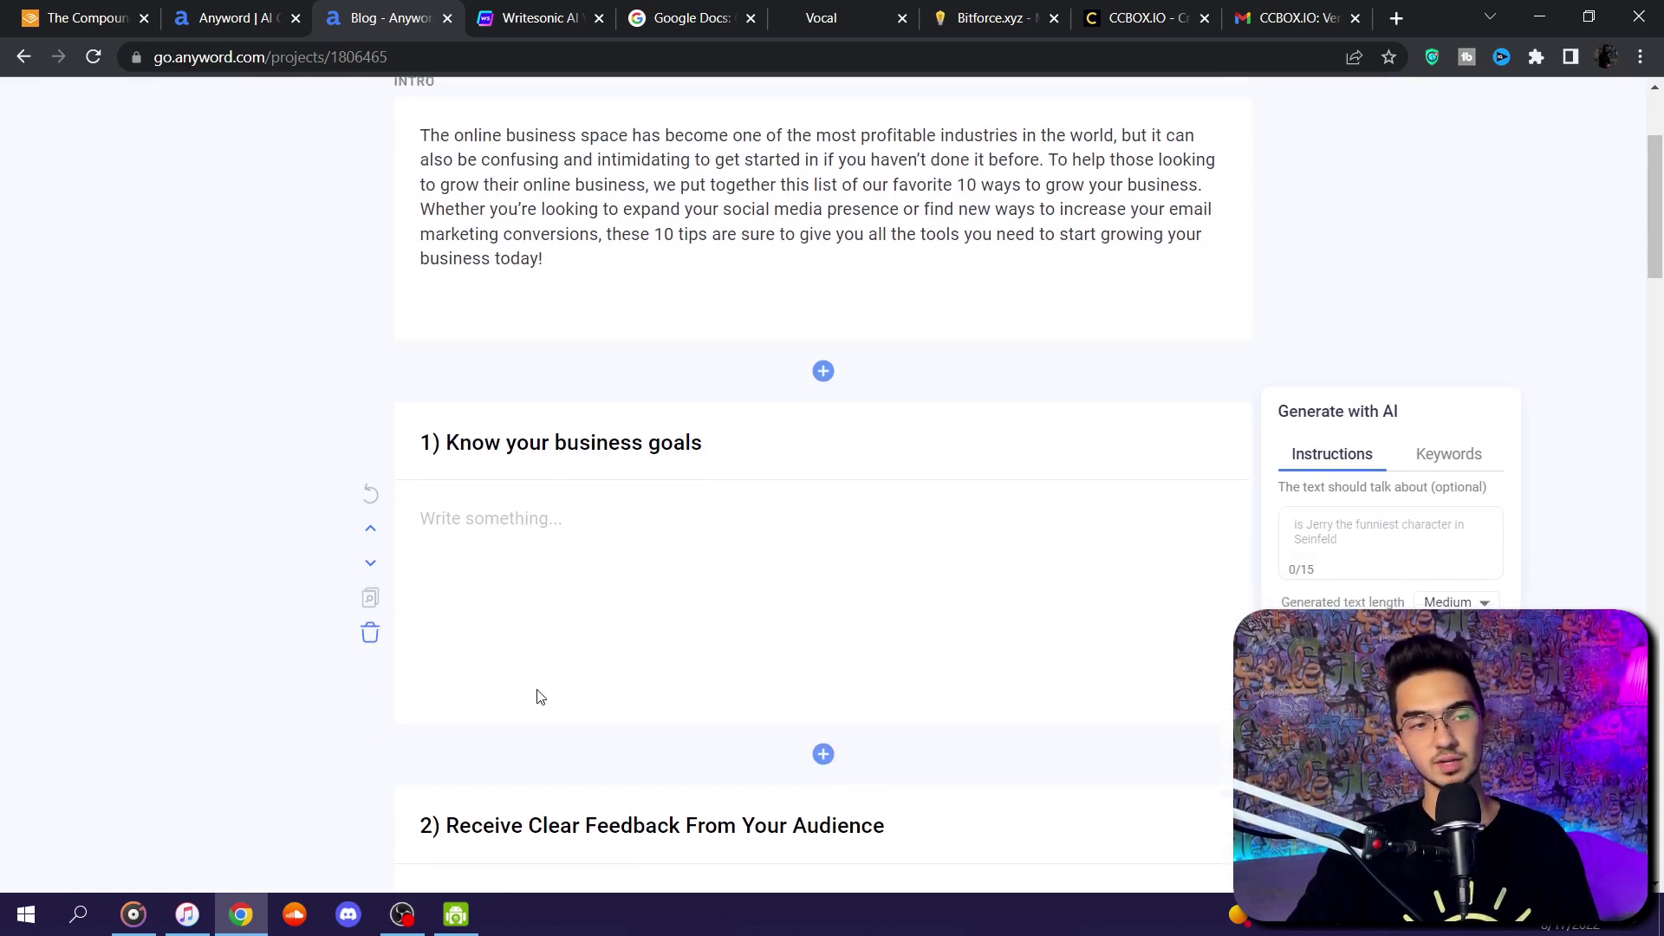
{"action": "scroll", "coordinate": [716, 562], "scroll_direction": "down", "scroll_amount": 5}
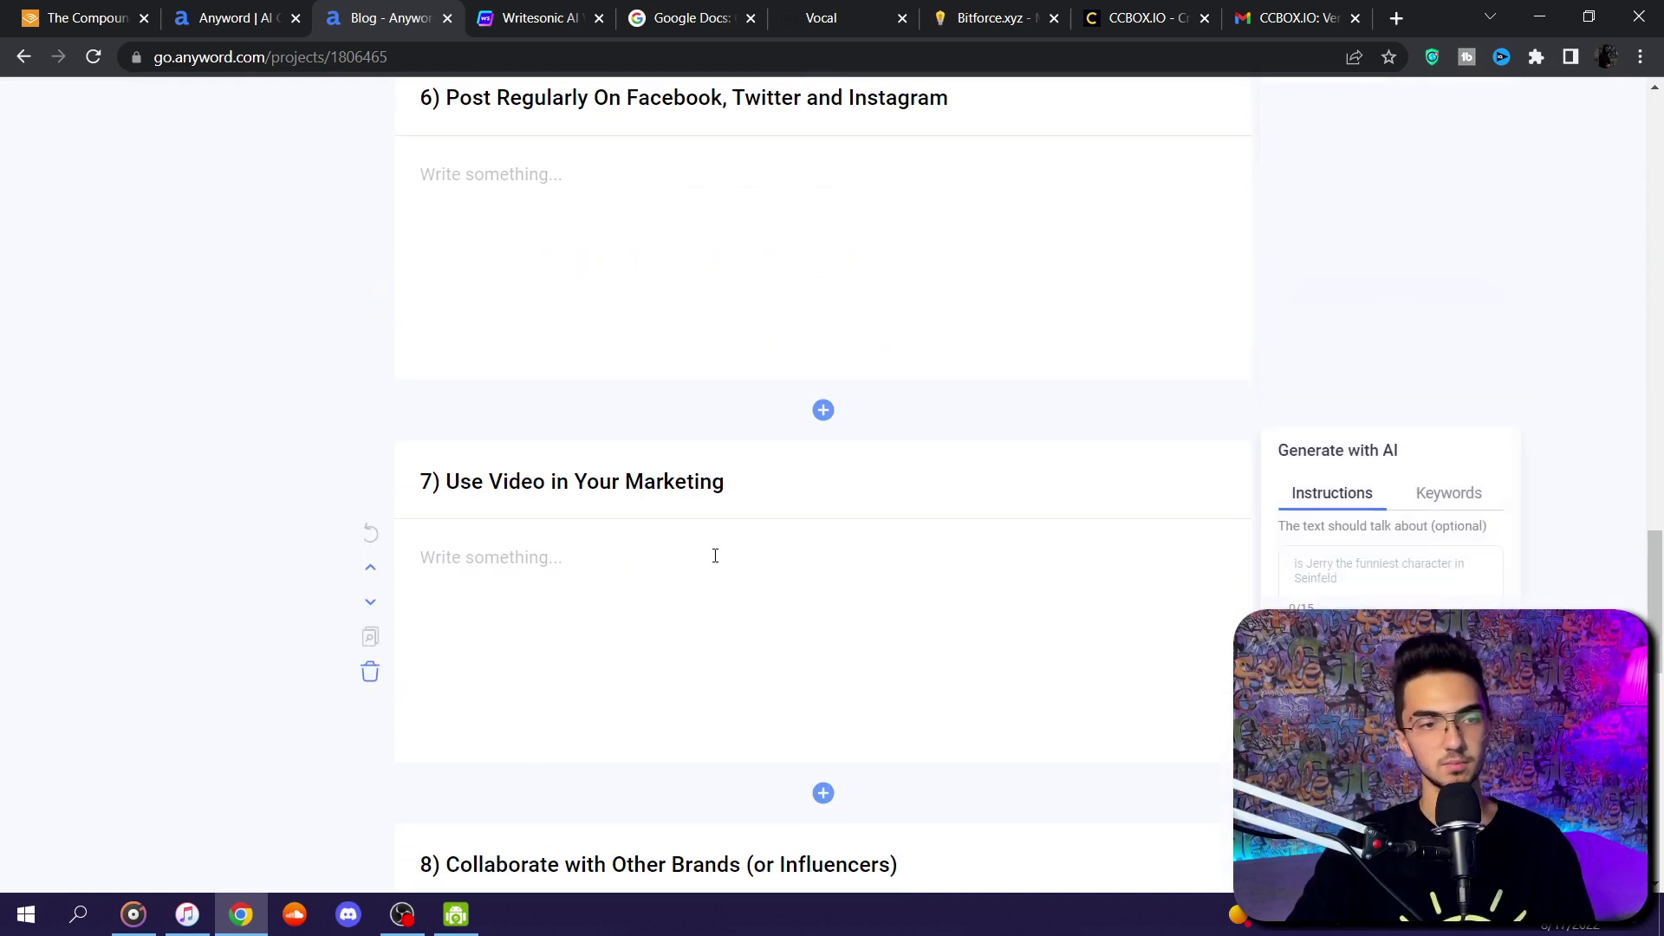
{"action": "scroll", "coordinate": [716, 561], "scroll_direction": "down", "scroll_amount": 5}
{"action": "scroll", "coordinate": [767, 623], "scroll_direction": "up", "scroll_amount": 9}
{"action": "scroll", "coordinate": [767, 623], "scroll_direction": "up", "scroll_amount": 20}
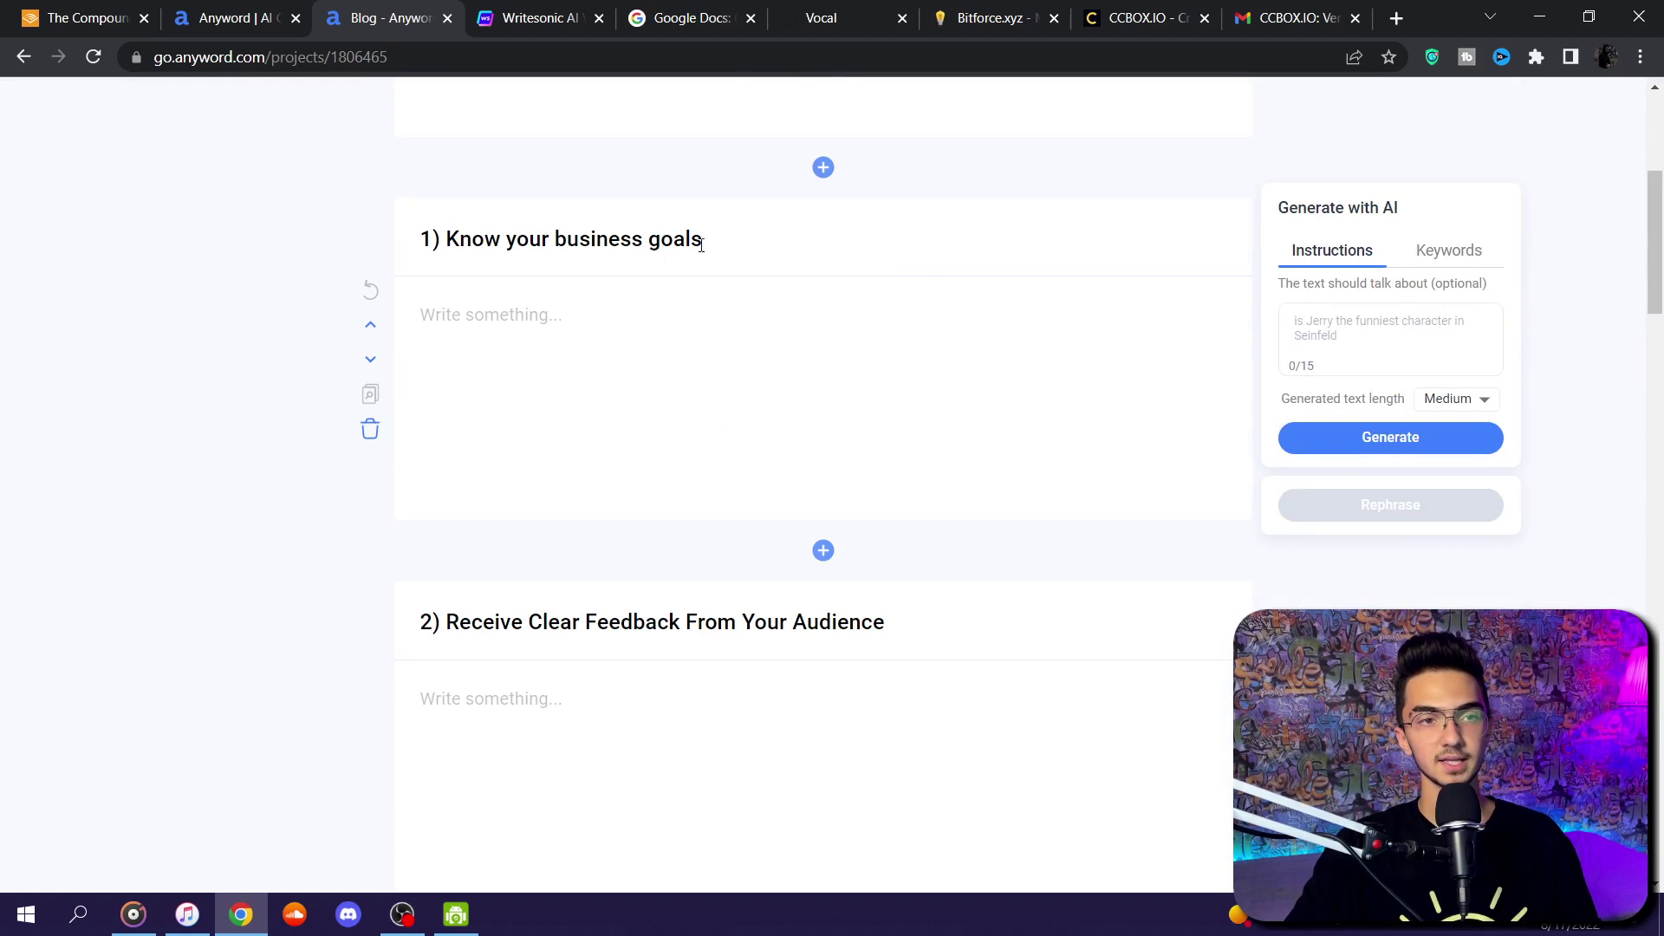
{"action": "left_click", "coordinate": [1402, 441]}
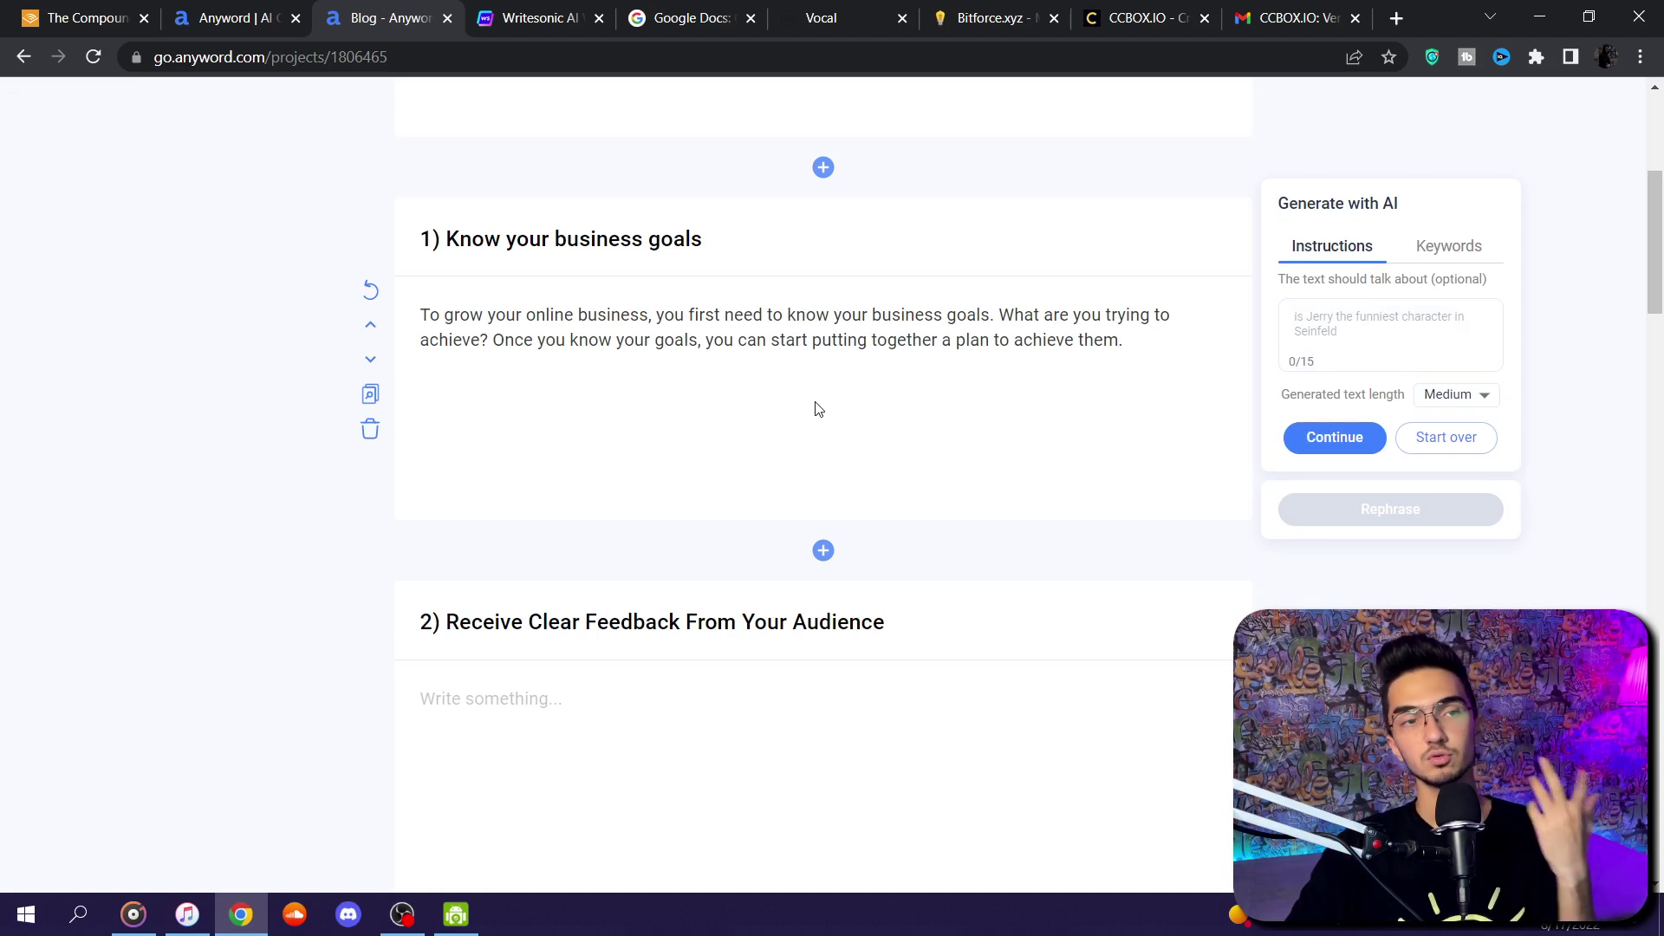
- Generate medium-length AI text for the "Receive Clear Feedback From Your Audience" section
{"action": "scroll", "coordinate": [798, 425], "scroll_direction": "up", "scroll_amount": 1}
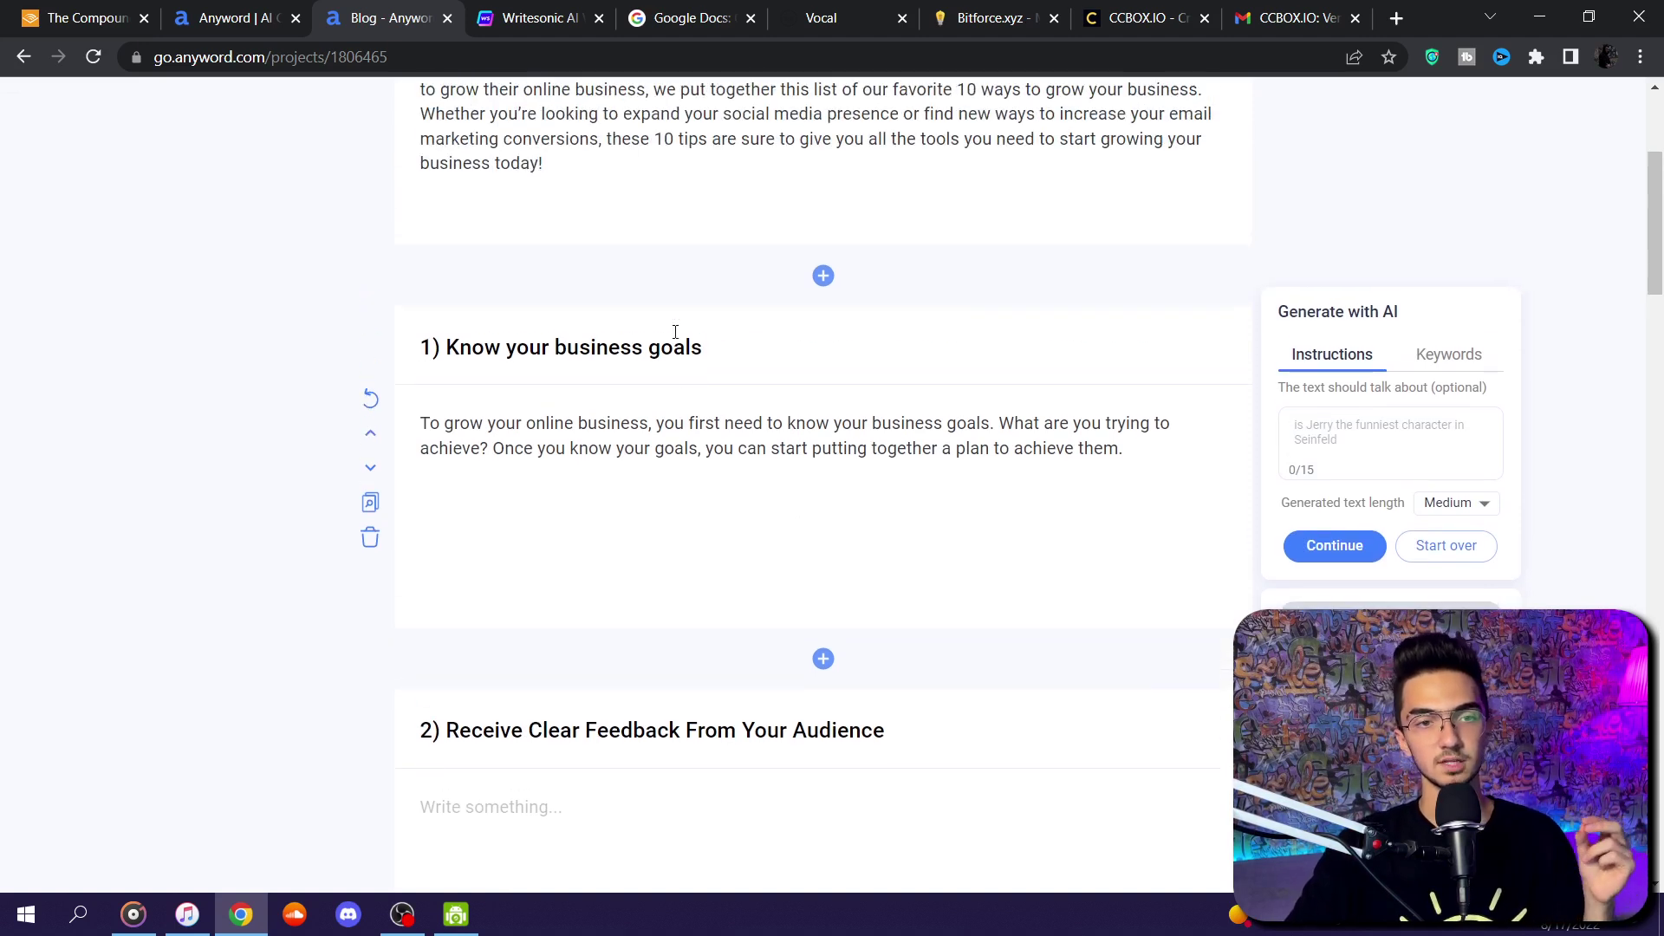
{"action": "scroll", "coordinate": [1083, 520], "scroll_direction": "down", "scroll_amount": 2}
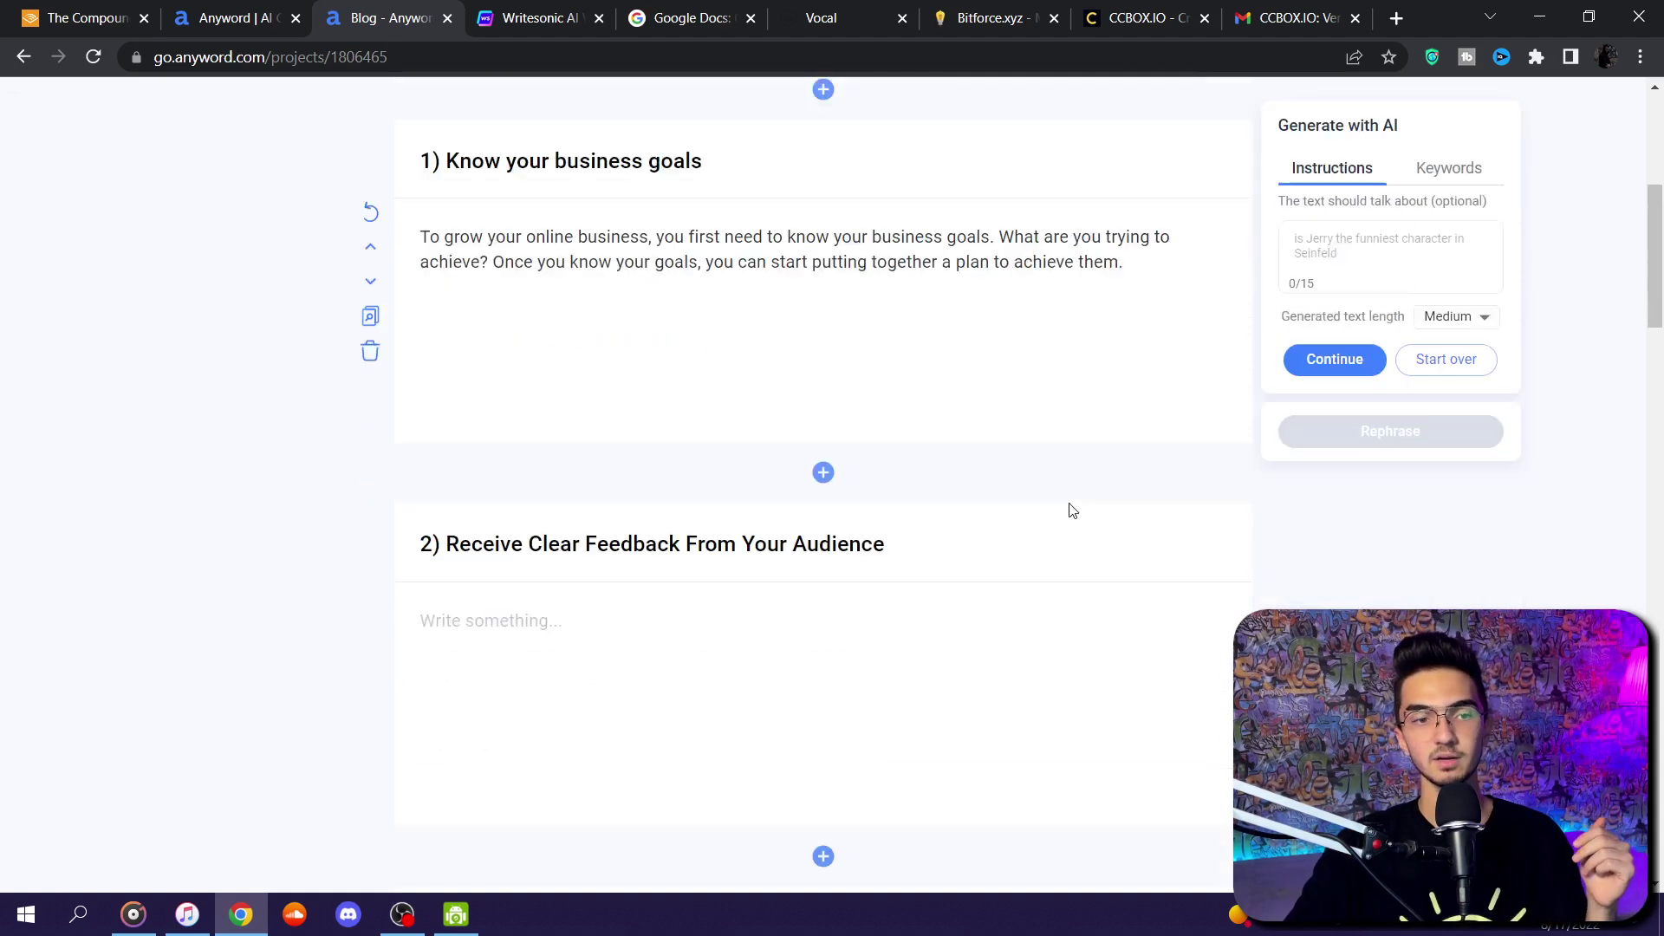
{"action": "left_click", "coordinate": [950, 716]}
{"action": "scroll", "coordinate": [799, 538], "scroll_direction": "down", "scroll_amount": 1}
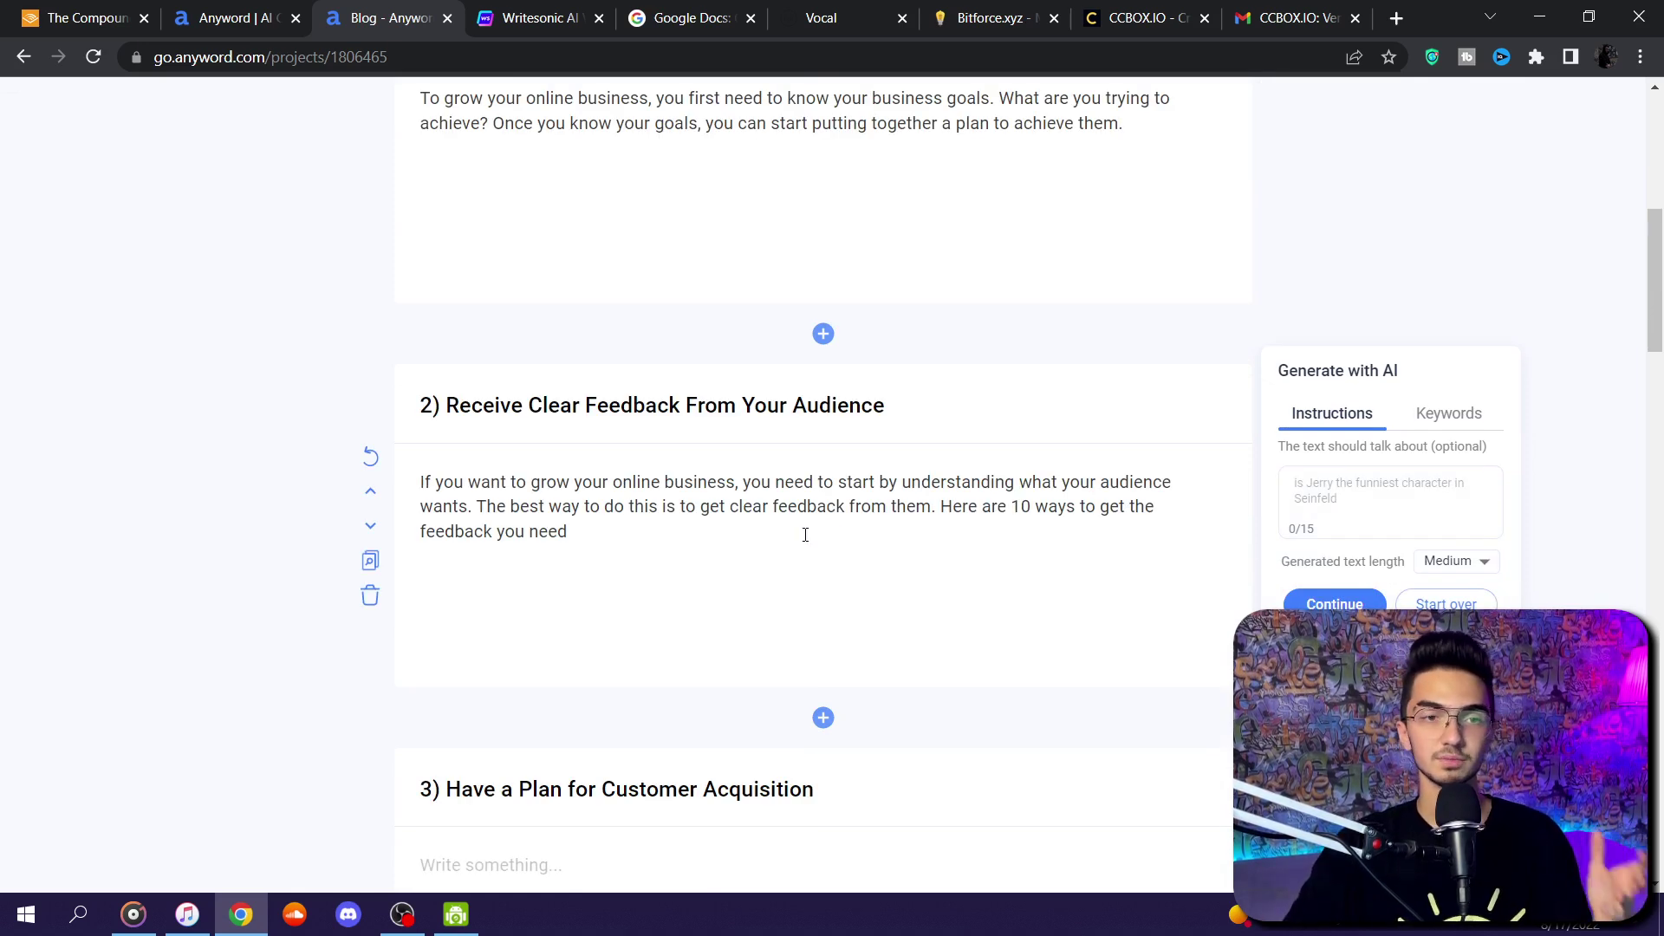
- Generate medium-length AI text for the "Have a Plan for Customer Acquisition" section
{"action": "scroll", "coordinate": [805, 535], "scroll_direction": "down", "scroll_amount": 6}
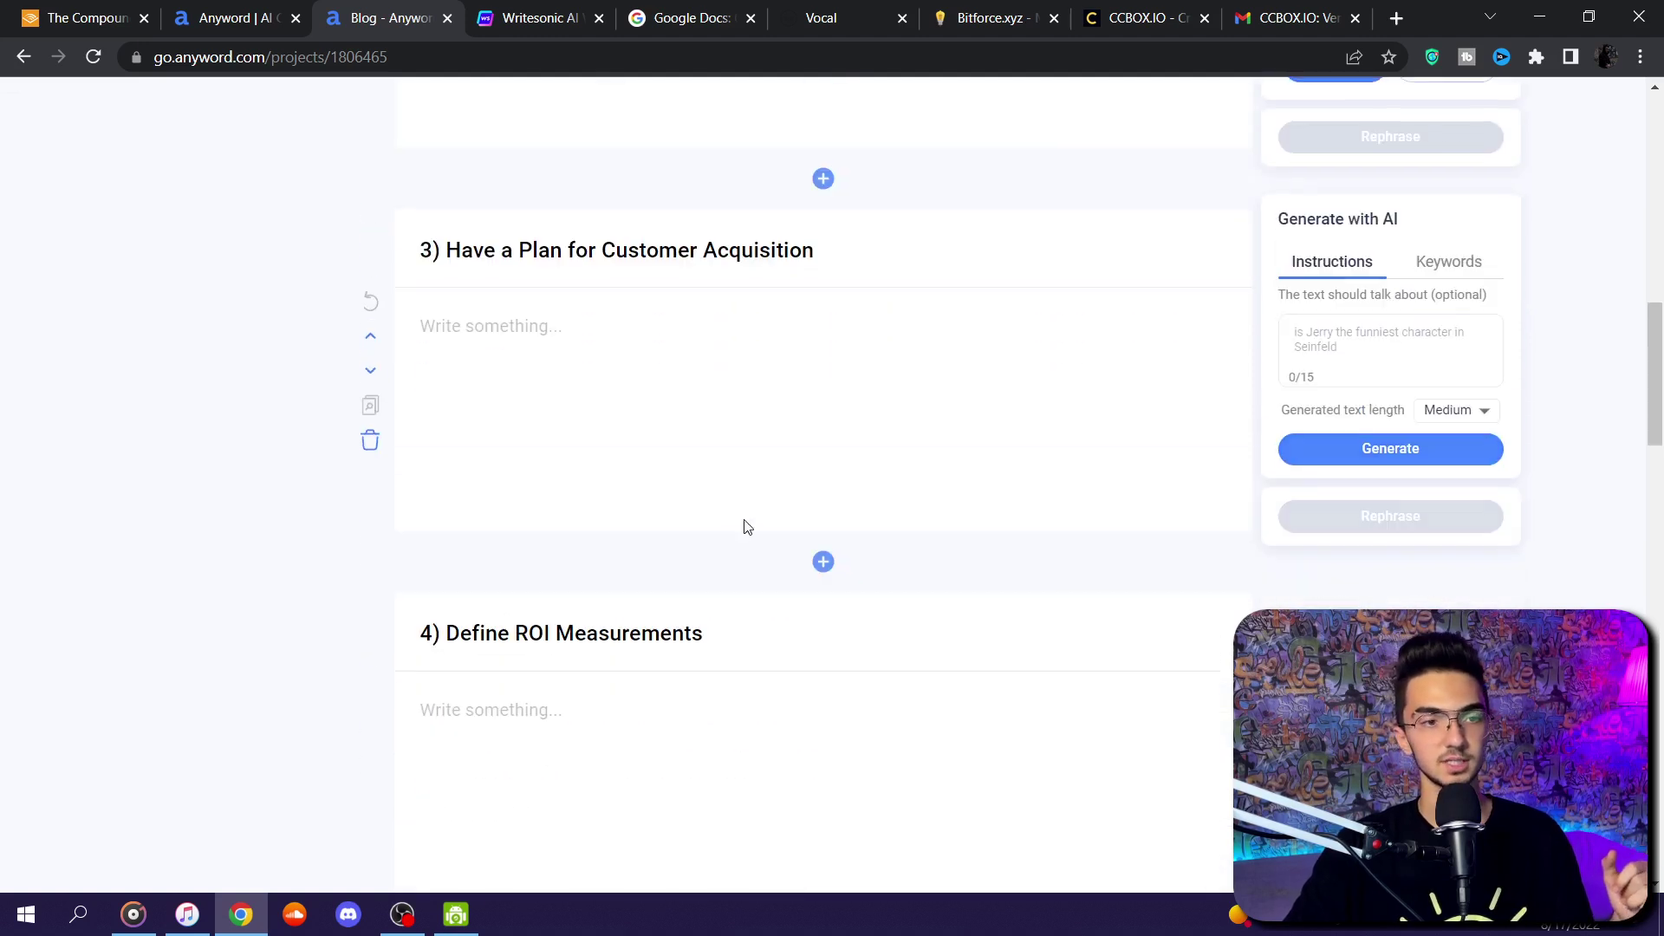
{"action": "left_click", "coordinate": [1352, 445]}
{"action": "scroll", "coordinate": [523, 398], "scroll_direction": "up", "scroll_amount": 2}
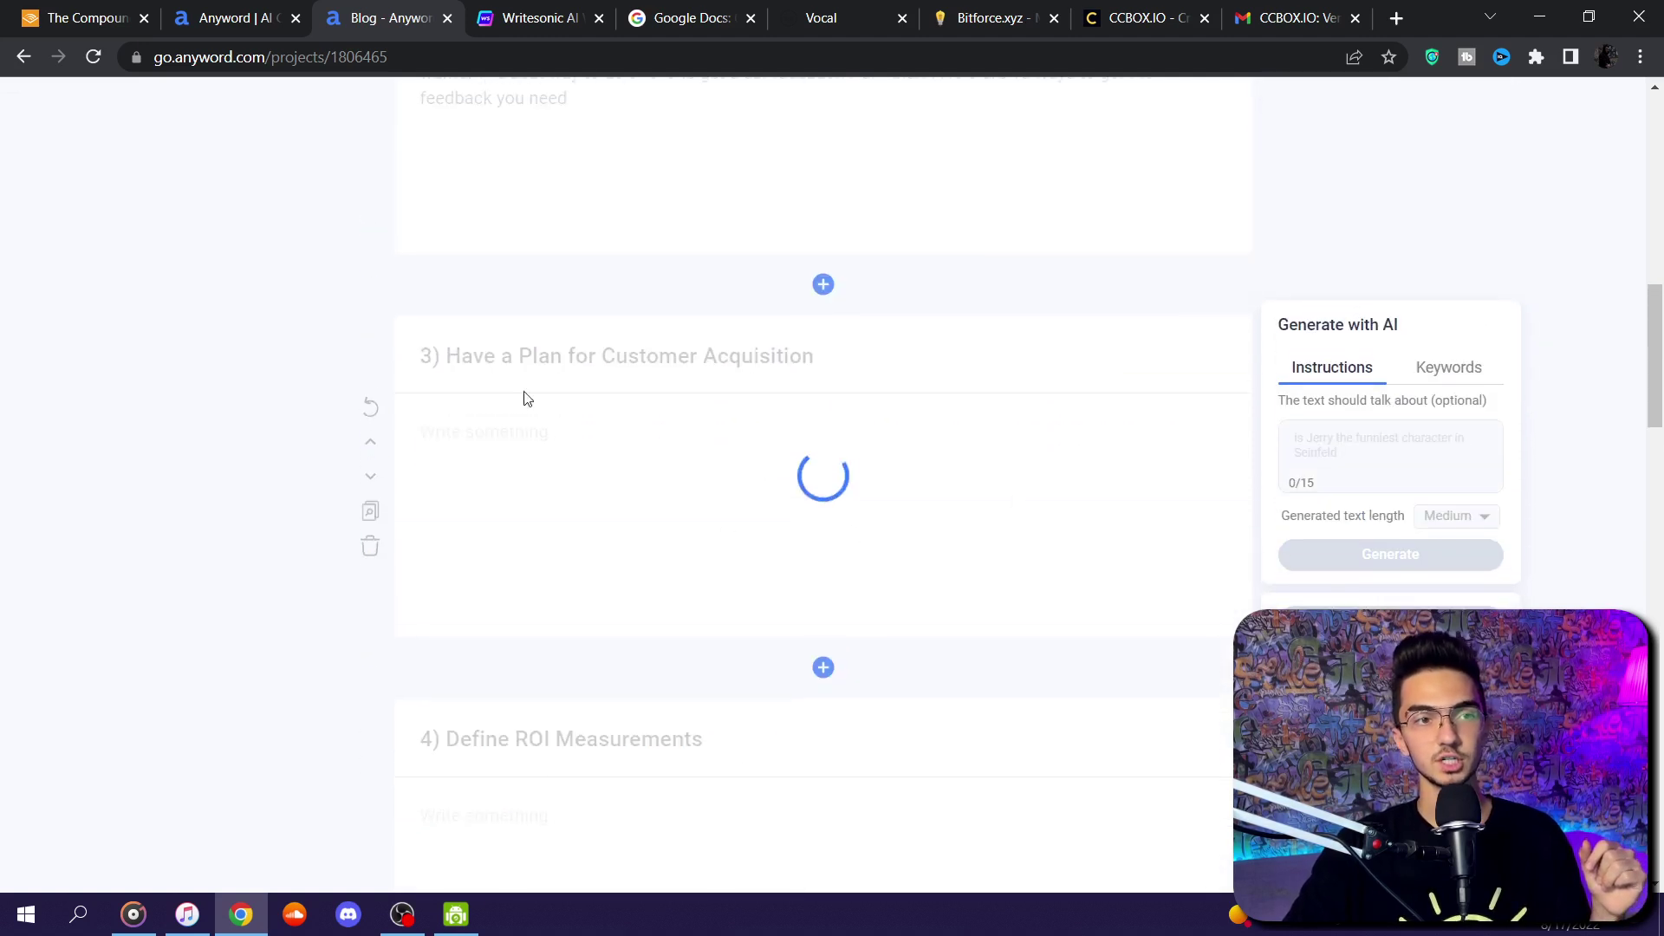
{"action": "scroll", "coordinate": [607, 434], "scroll_direction": "up", "scroll_amount": 1}
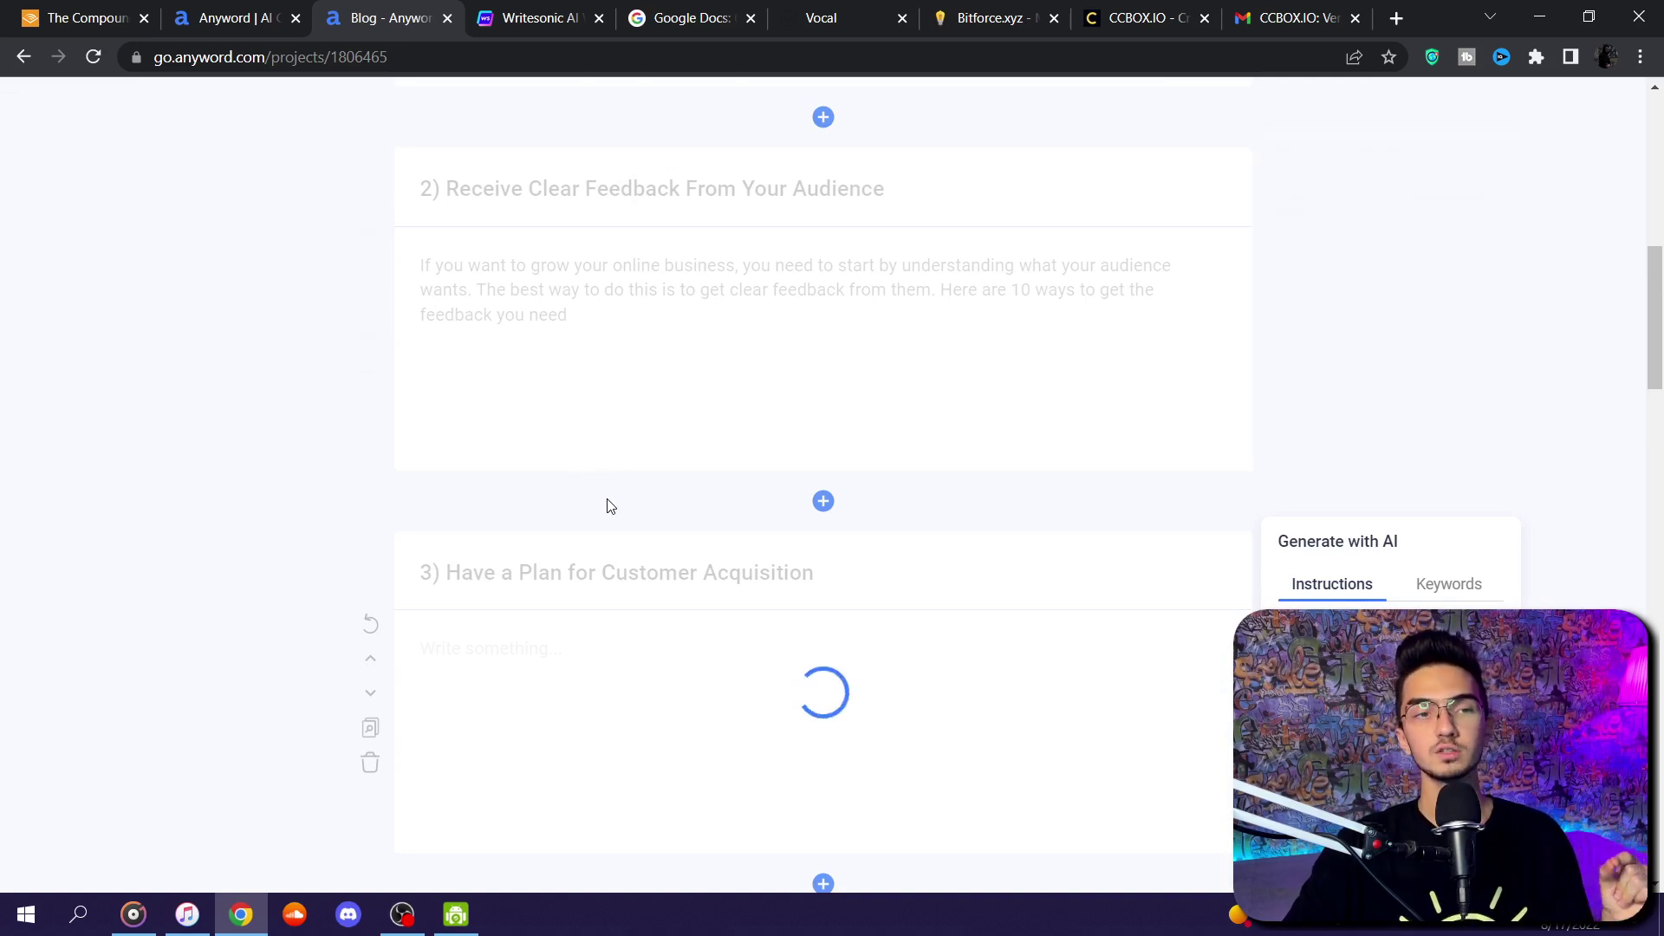
{"action": "scroll", "coordinate": [607, 518], "scroll_direction": "down", "scroll_amount": 1}
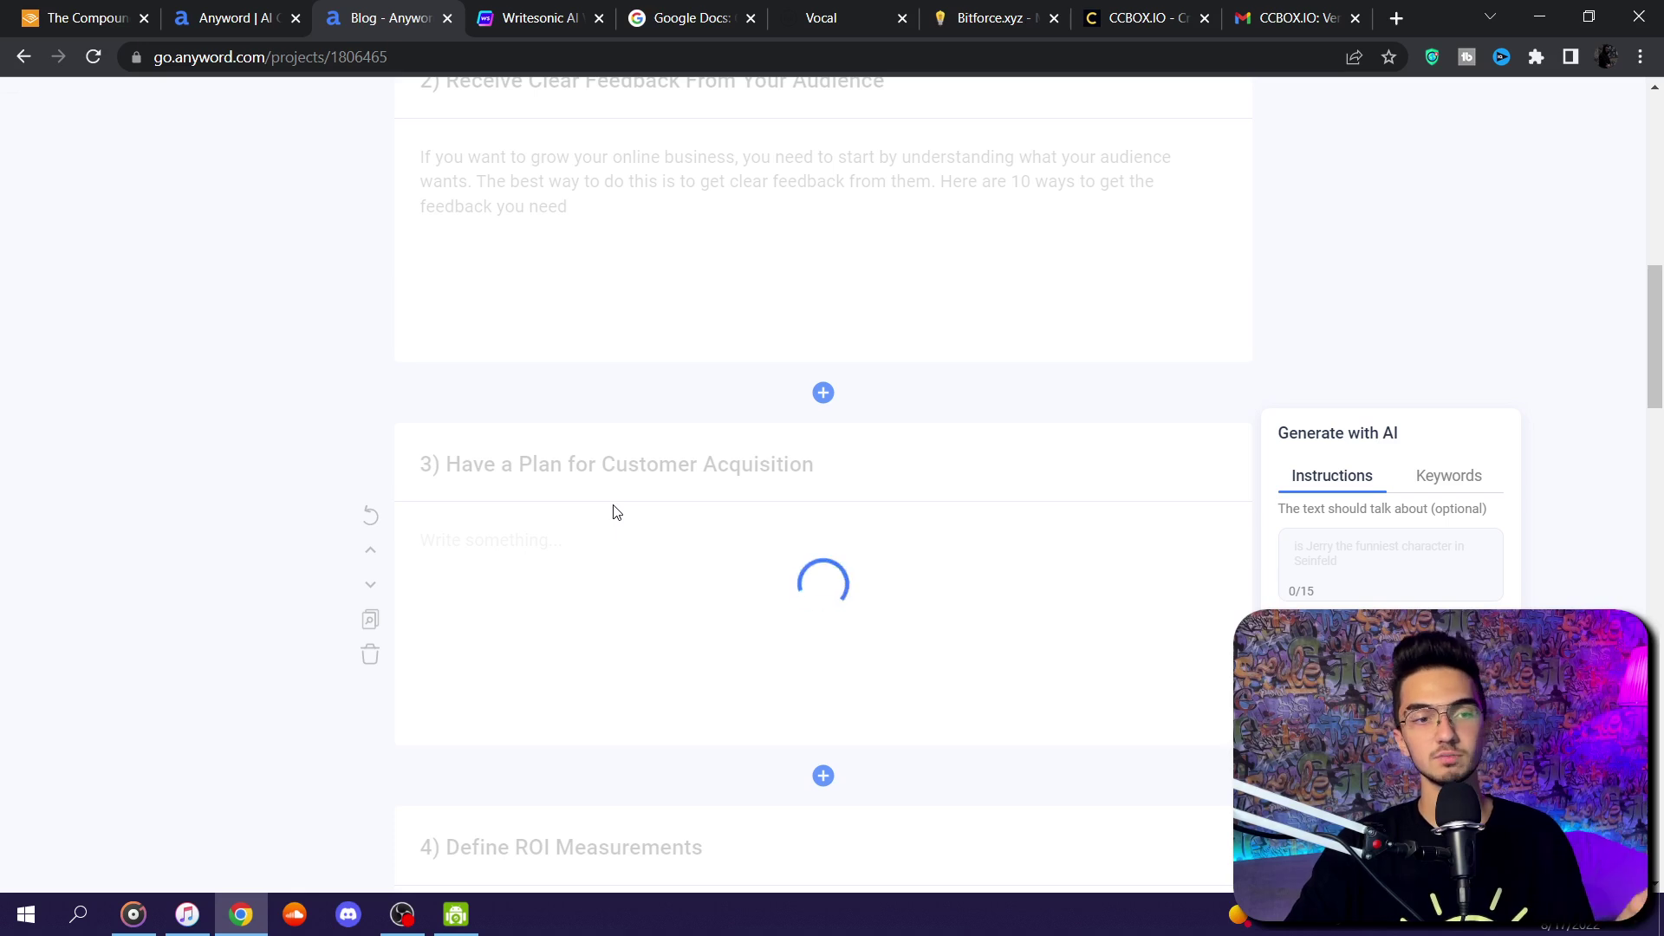
{"action": "scroll", "coordinate": [628, 513], "scroll_direction": "down", "scroll_amount": 4}
{"action": "scroll", "coordinate": [607, 472], "scroll_direction": "up", "scroll_amount": 4}
- Generate AI text for the "Define ROI Measurements" section and look through the remaining sections of the blog
{"action": "scroll", "coordinate": [698, 473], "scroll_direction": "down", "scroll_amount": 5}
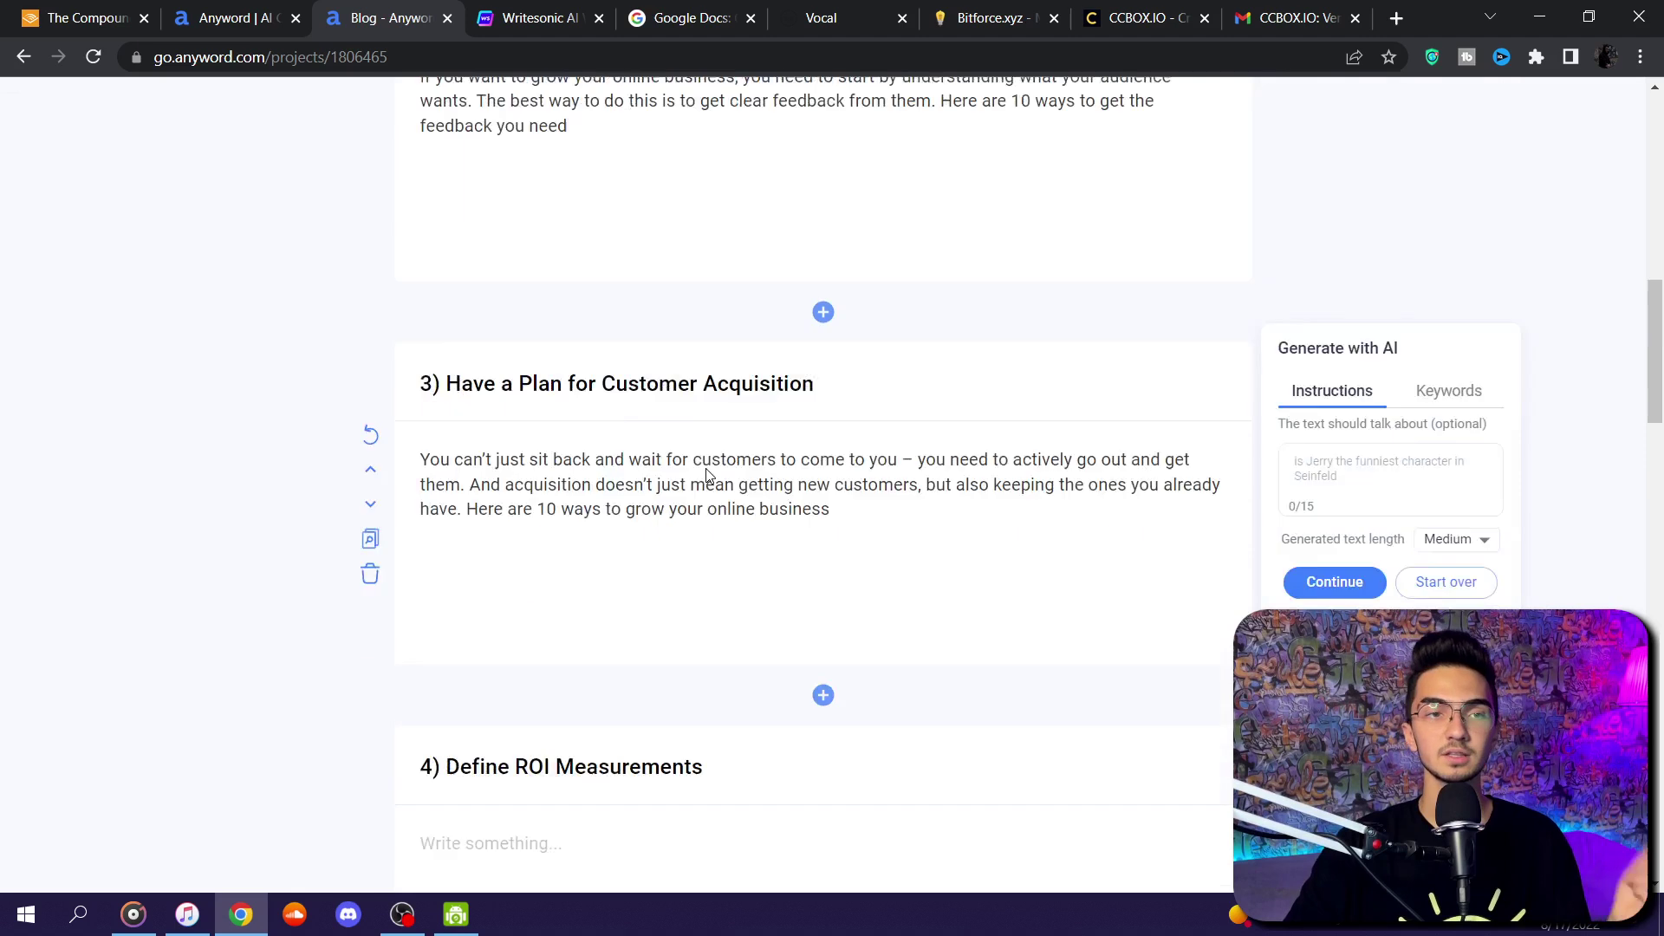
{"action": "left_click", "coordinate": [1383, 502]}
{"action": "scroll", "coordinate": [959, 514], "scroll_direction": "up", "scroll_amount": 1}
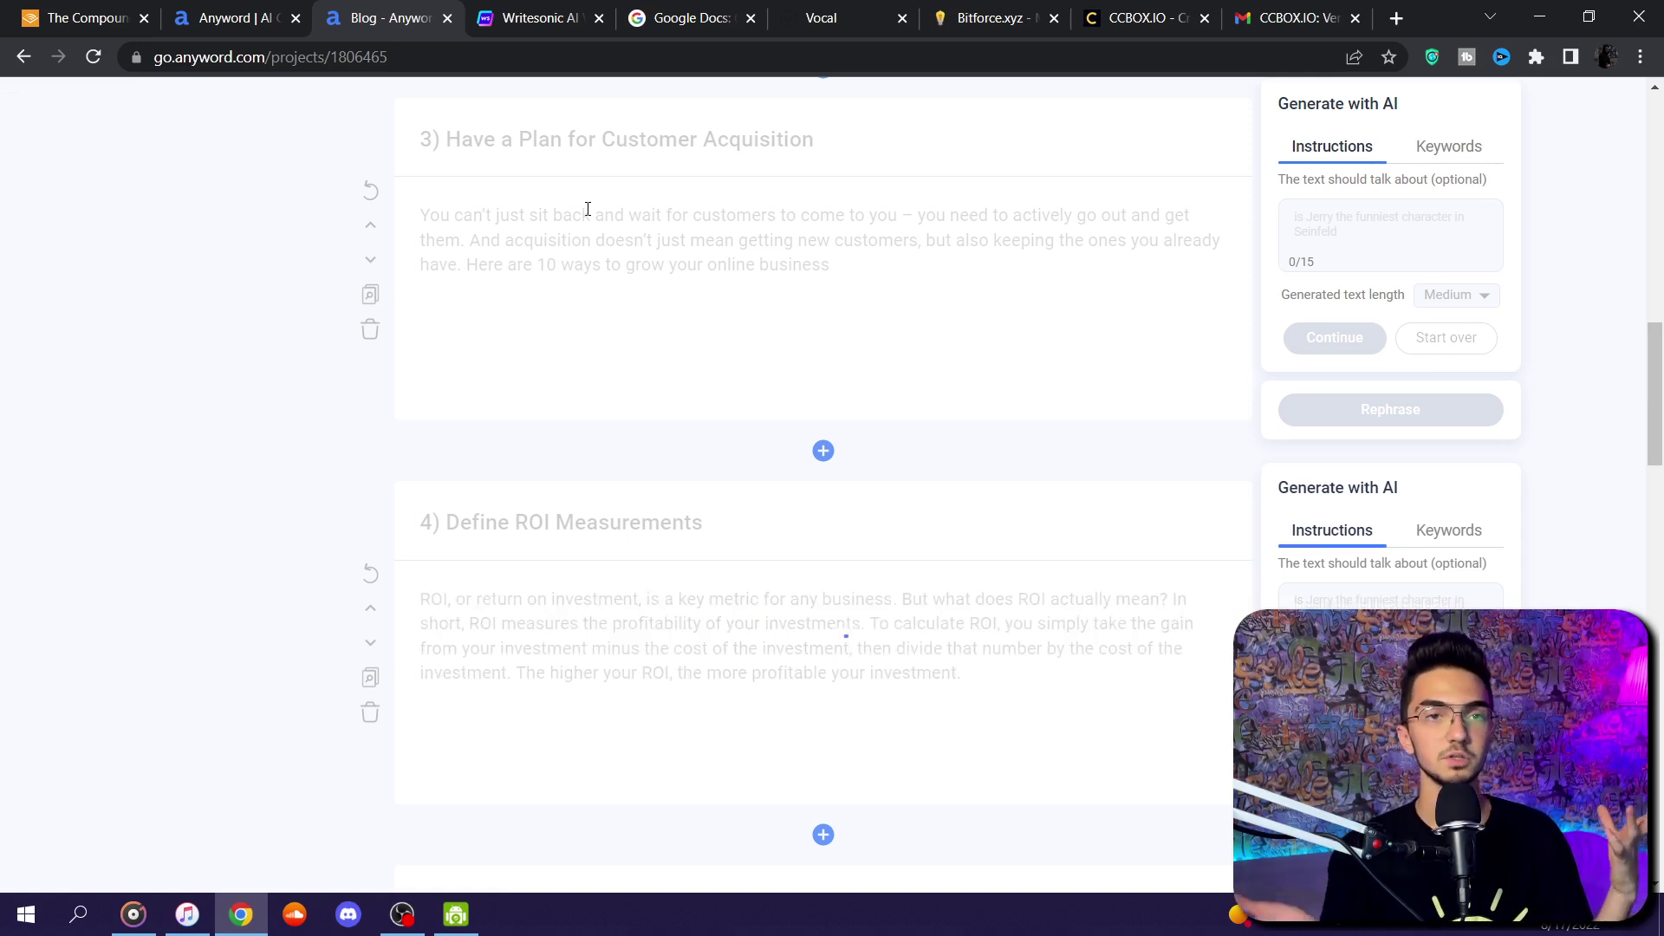
{"action": "scroll", "coordinate": [632, 323], "scroll_direction": "down", "scroll_amount": 5}
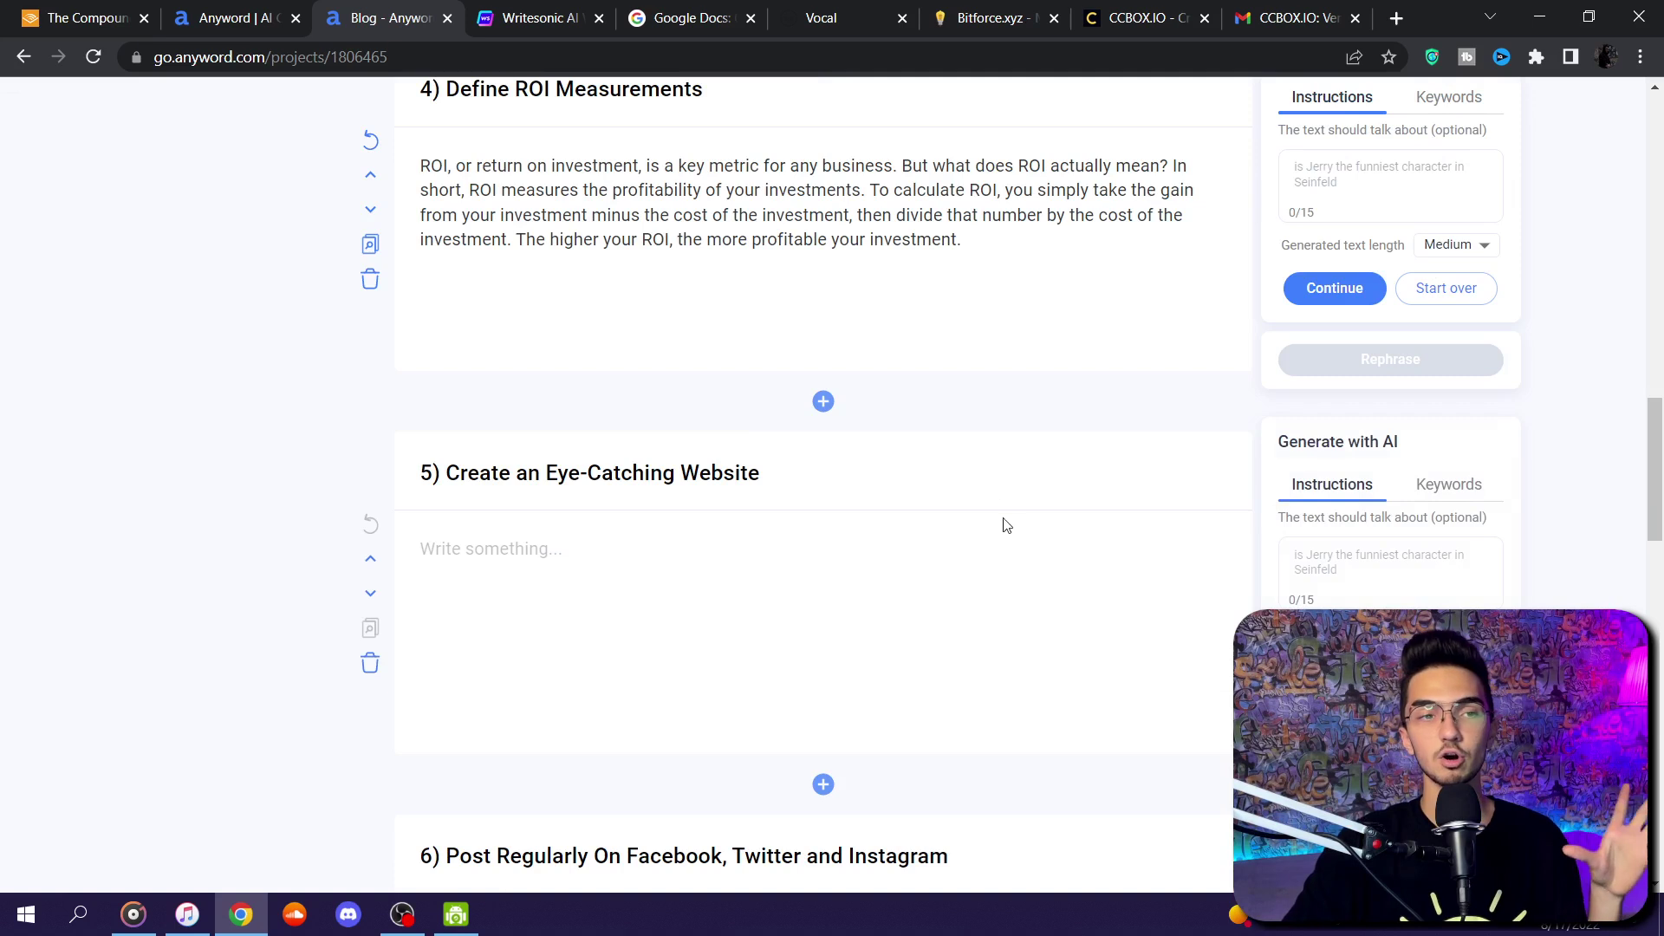
{"action": "scroll", "coordinate": [1115, 424], "scroll_direction": "up", "scroll_amount": 4}
{"action": "scroll", "coordinate": [1103, 428], "scroll_direction": "down", "scroll_amount": 17}
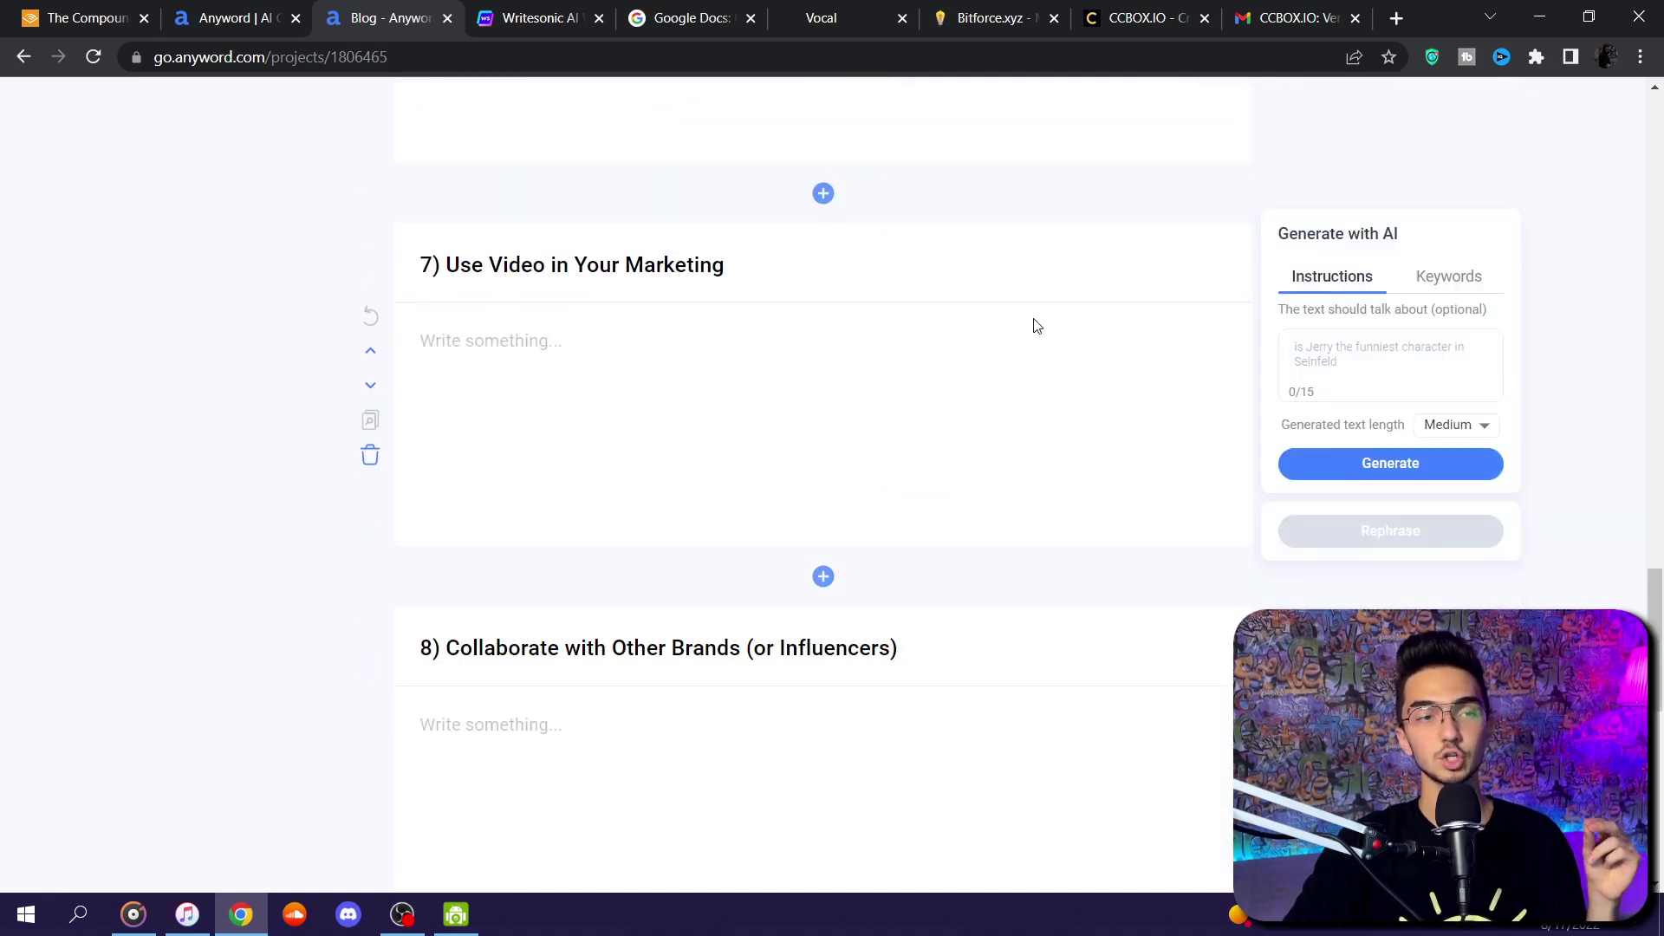
{"action": "scroll", "coordinate": [955, 383], "scroll_direction": "down", "scroll_amount": 8}
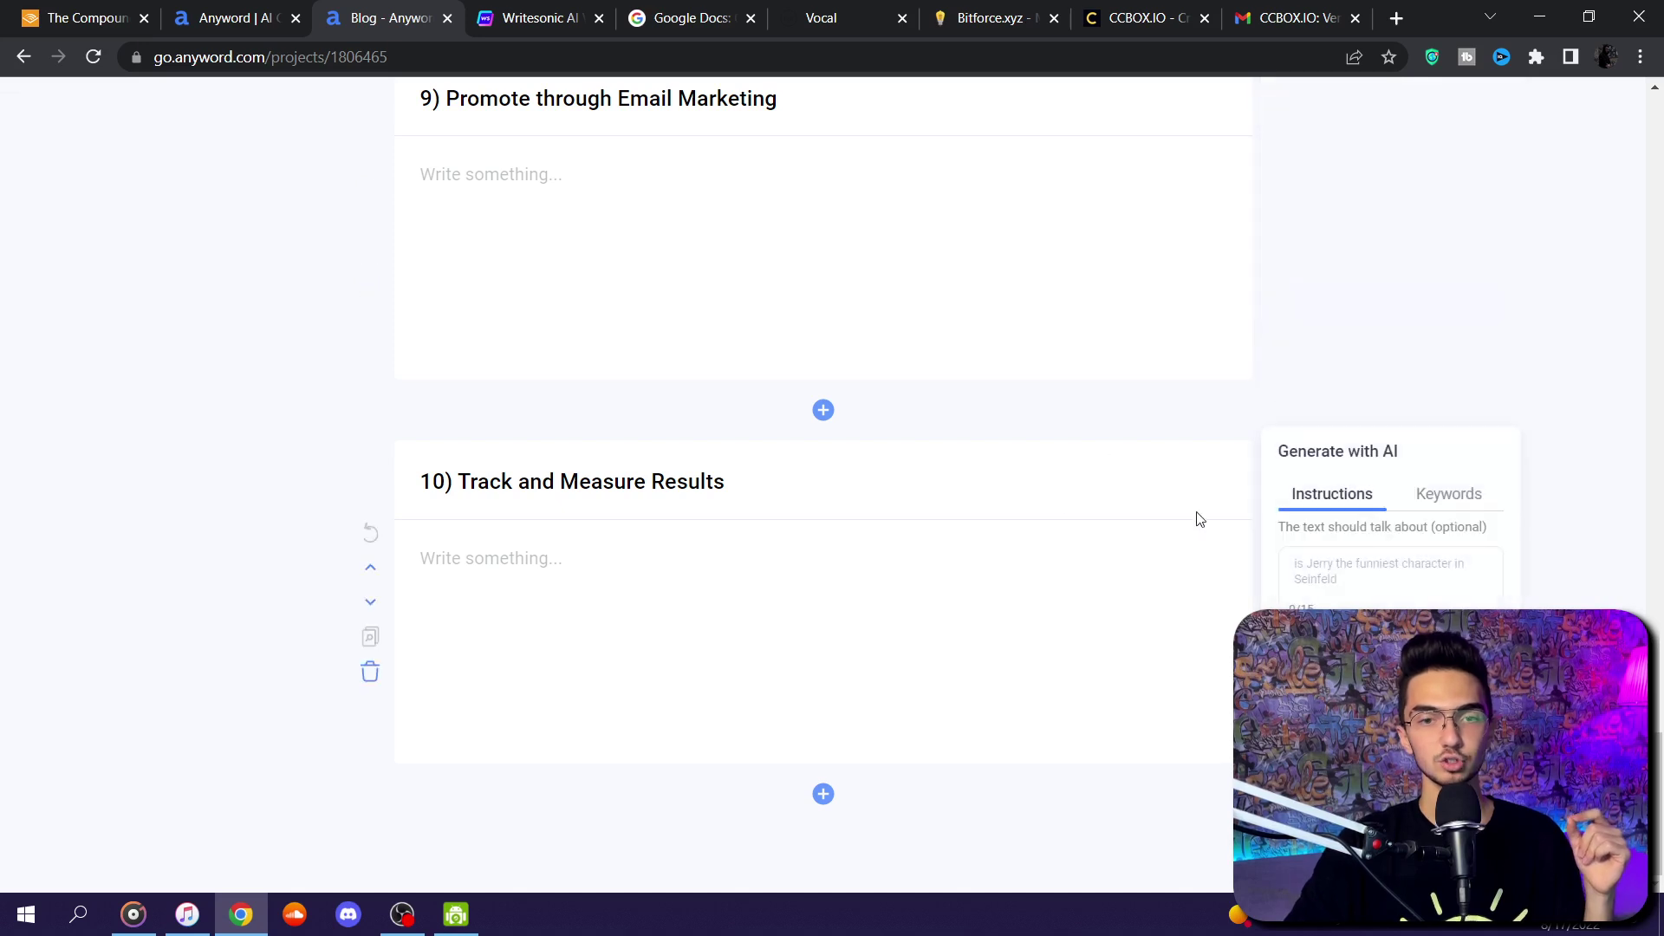
- Generate medium-length AI text for the "Create an Eye-Catching Website" section
{"action": "scroll", "coordinate": [1170, 546], "scroll_direction": "up", "scroll_amount": 20}
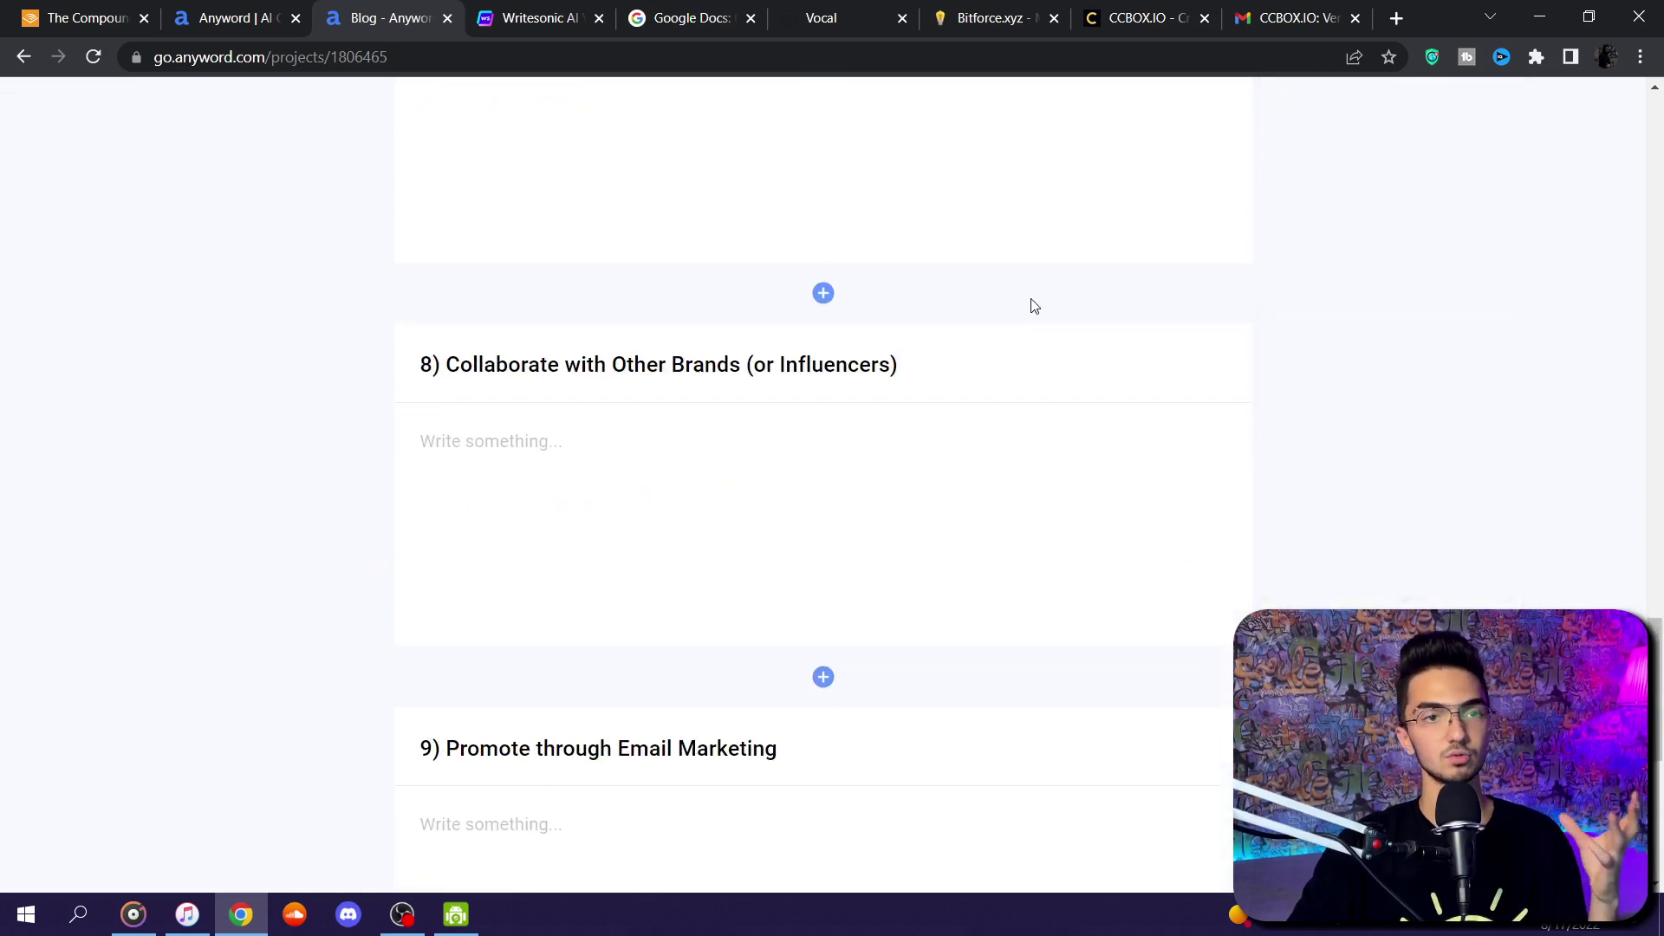
{"action": "scroll", "coordinate": [1005, 404], "scroll_direction": "up", "scroll_amount": 15}
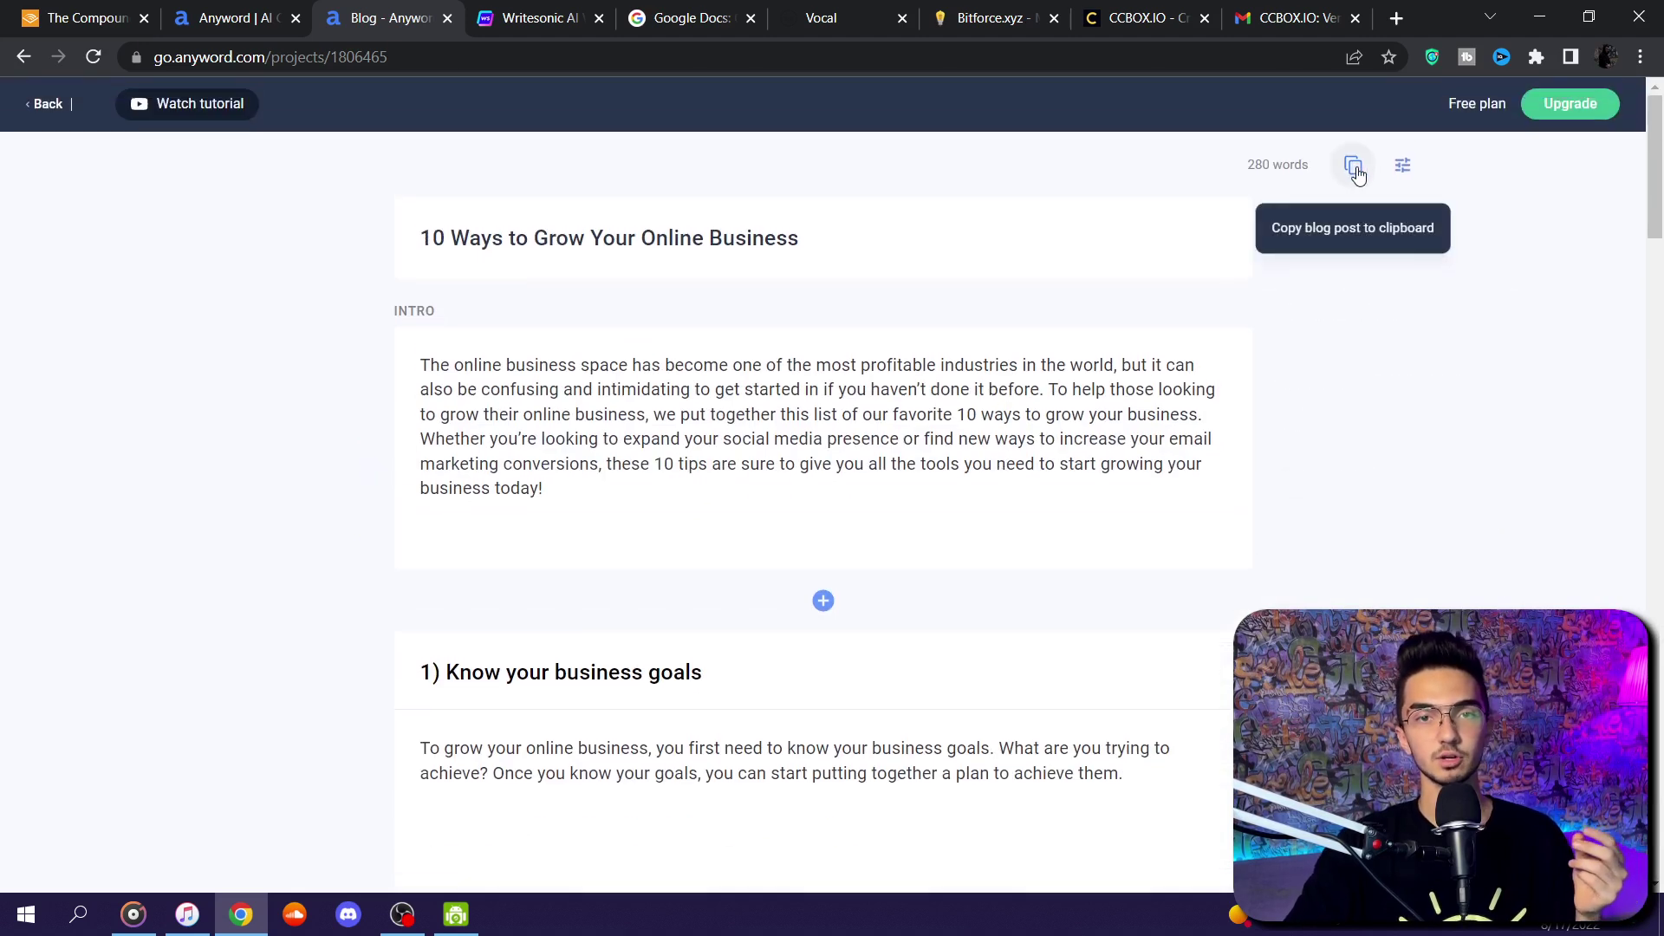
{"action": "scroll", "coordinate": [1213, 303], "scroll_direction": "down", "scroll_amount": 20}
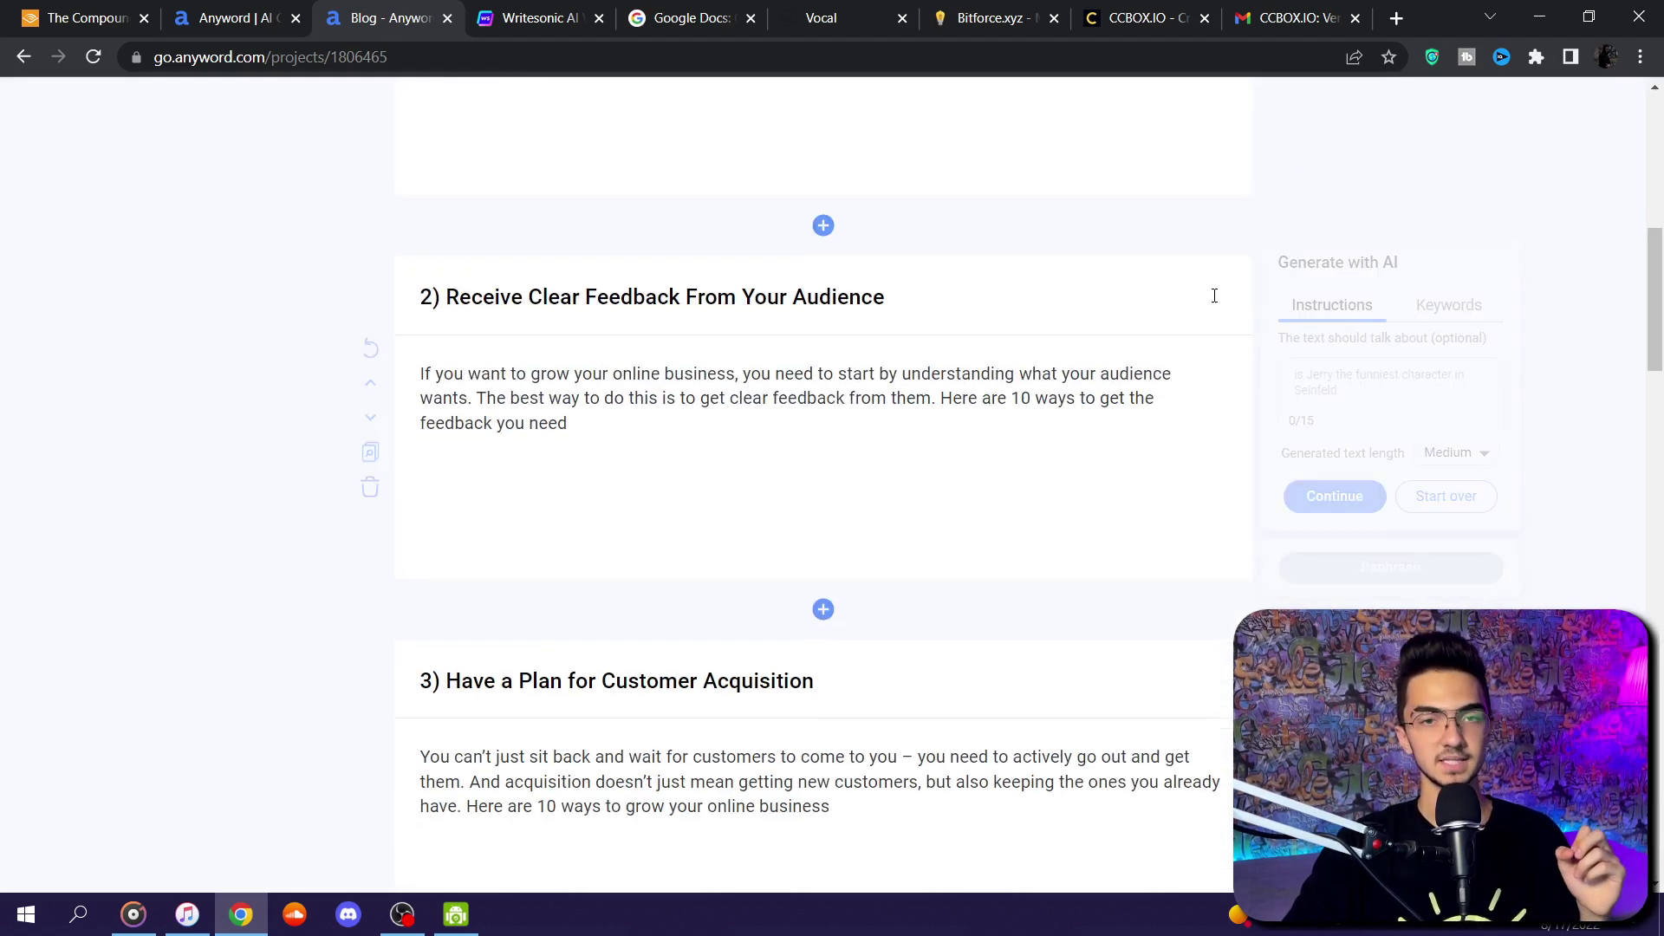
{"action": "scroll", "coordinate": [1153, 312], "scroll_direction": "up", "scroll_amount": 5}
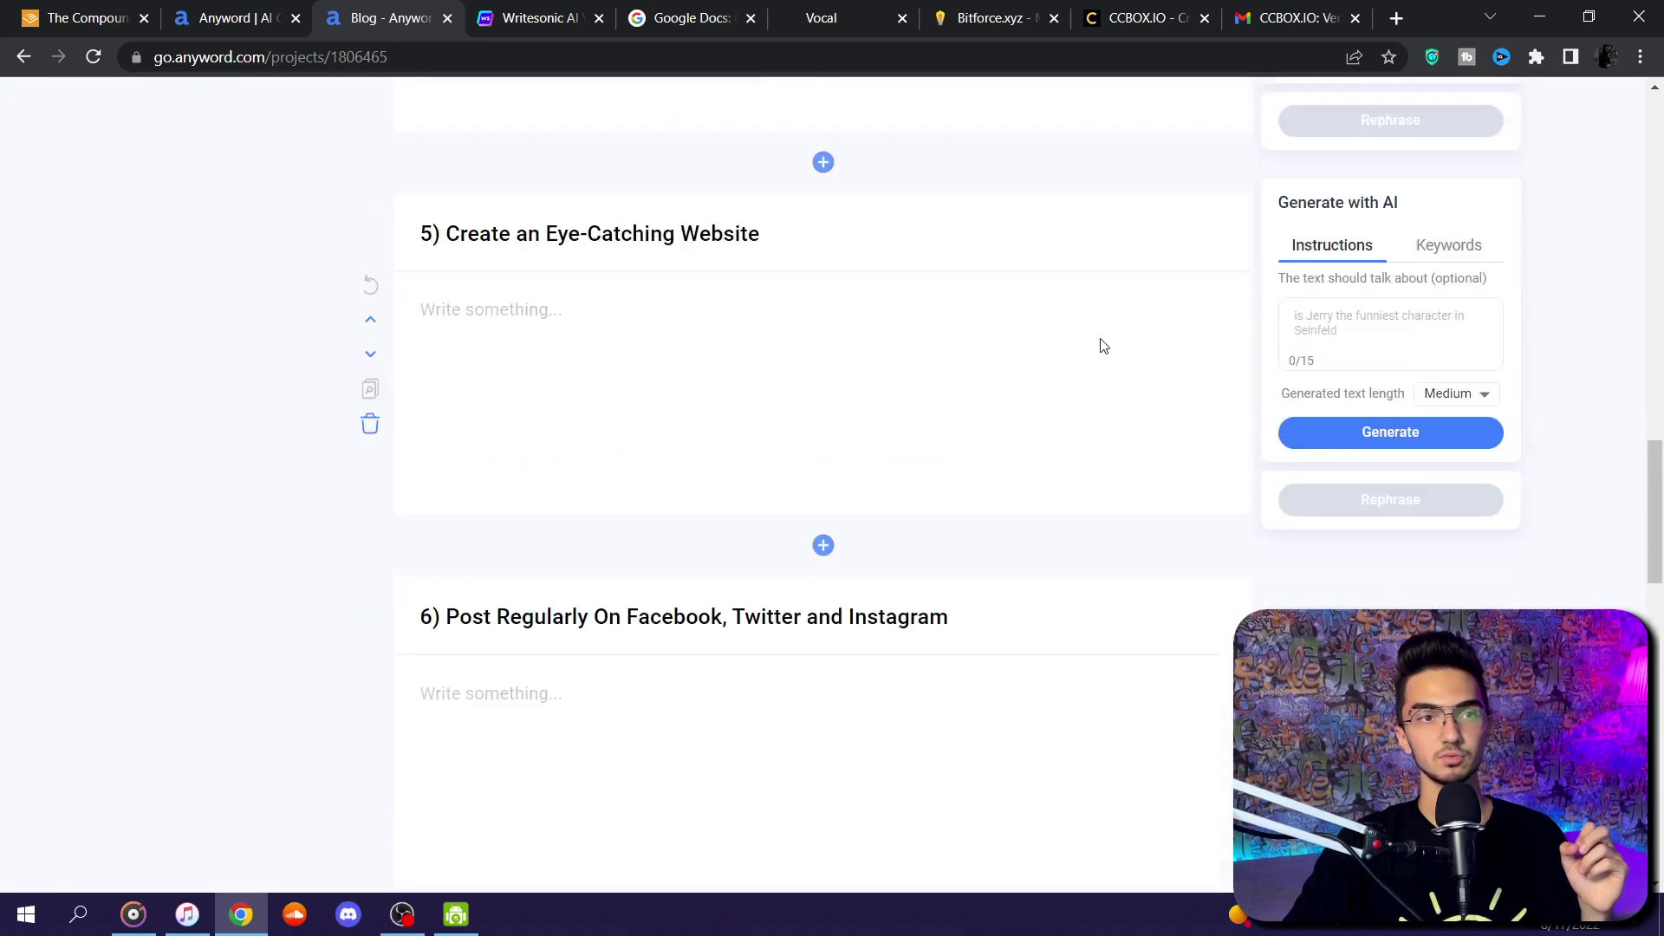
{"action": "left_click", "coordinate": [1361, 455]}
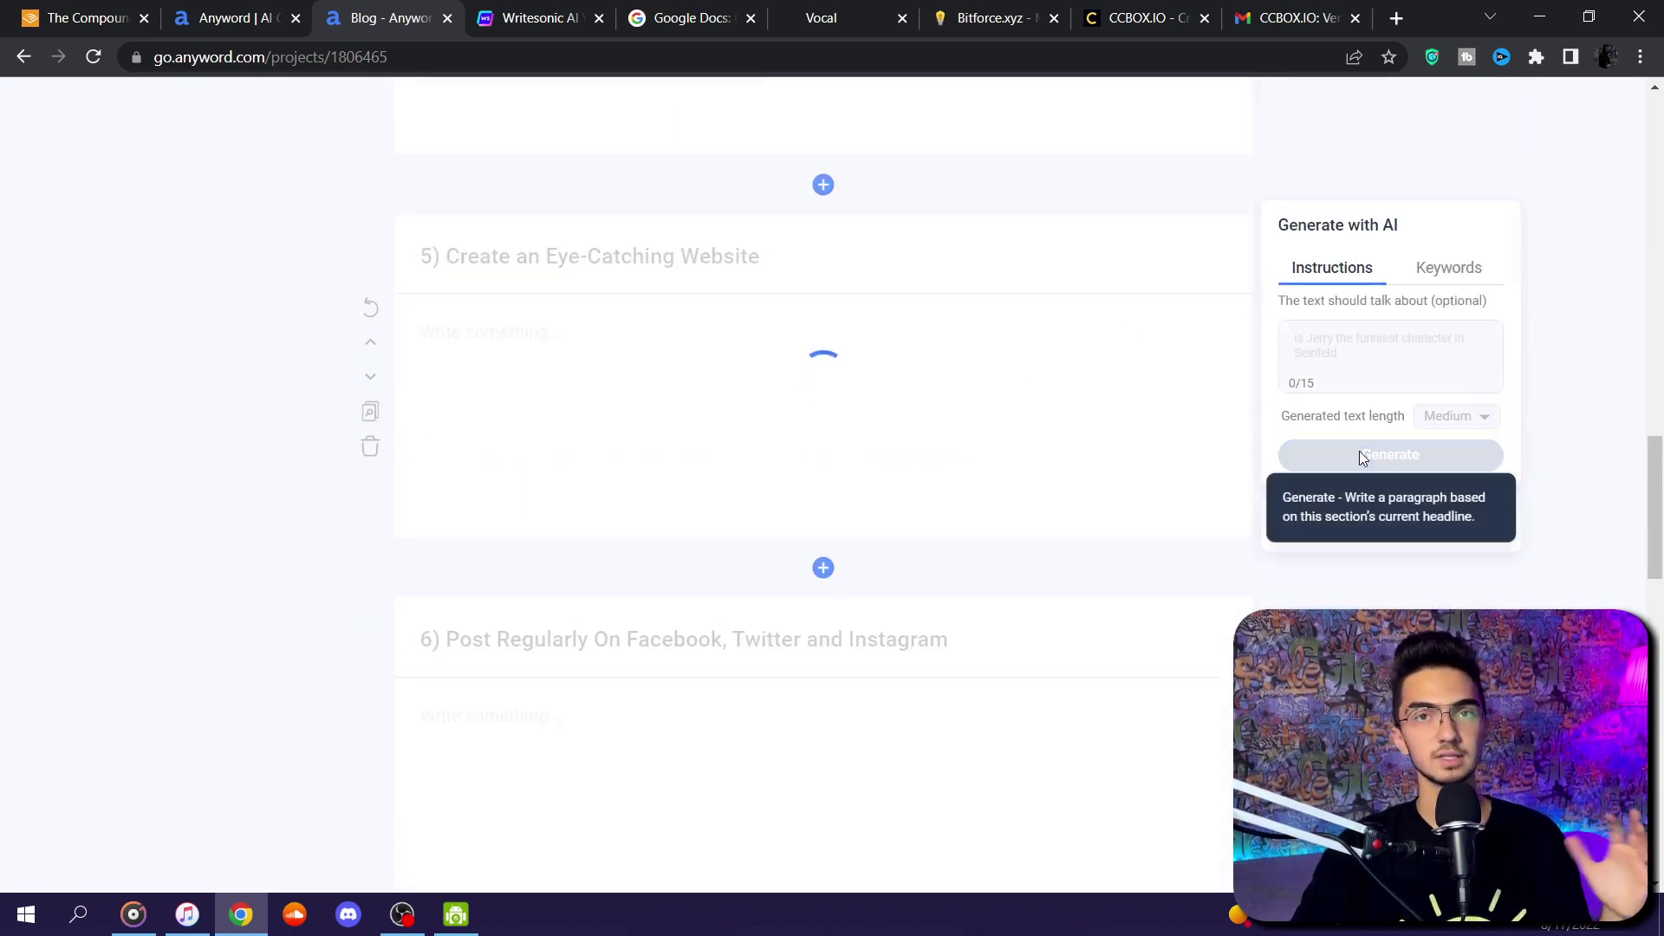
{"action": "scroll", "coordinate": [1075, 440], "scroll_direction": "up", "scroll_amount": 3}
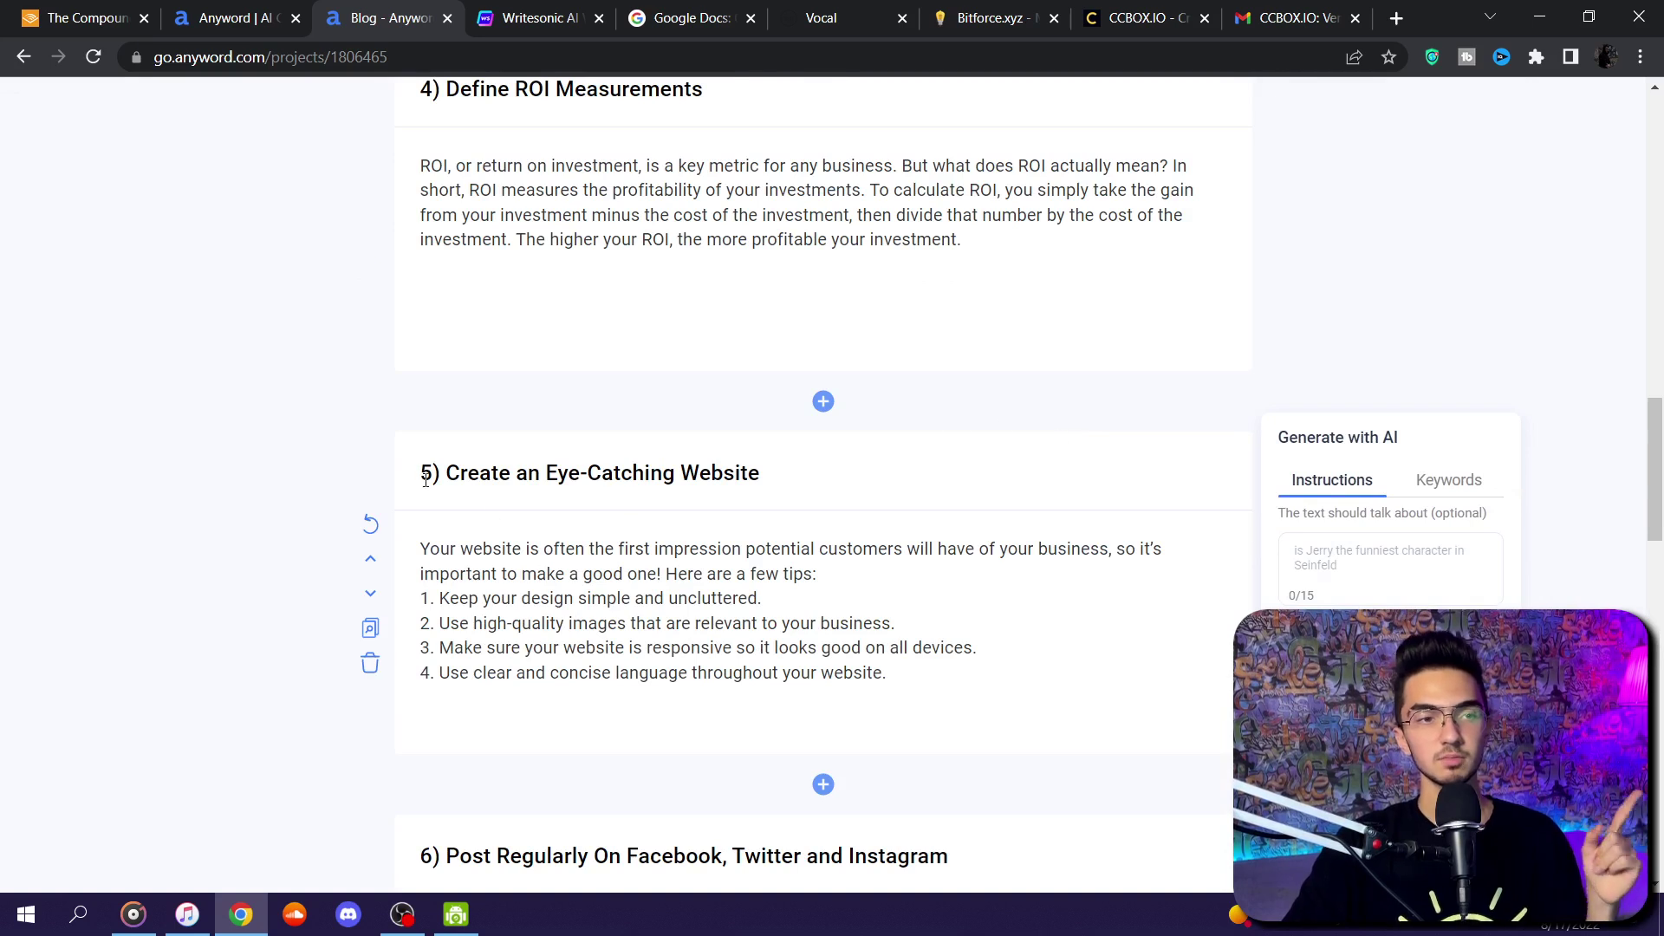
- Copy the whole "10 Ways to Grow Your Online Business" blog post to the clipboard
{"action": "scroll", "coordinate": [694, 538], "scroll_direction": "up", "scroll_amount": 15}
{"action": "scroll", "coordinate": [715, 533], "scroll_direction": "up", "scroll_amount": 4}
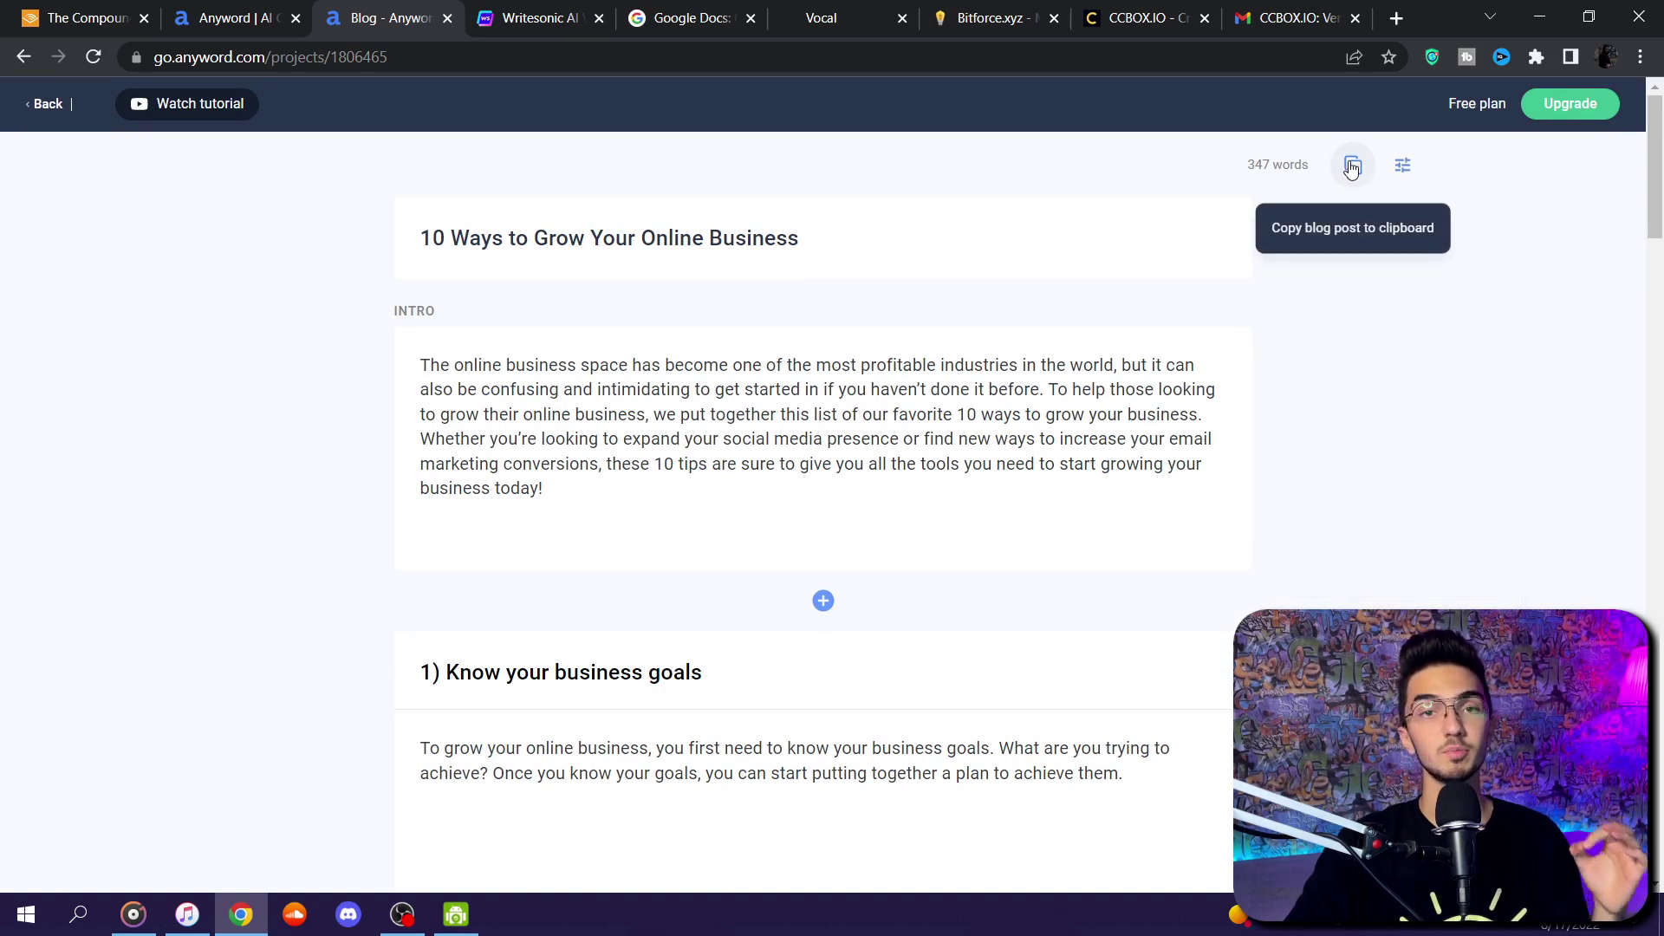
{"action": "left_click", "coordinate": [1351, 166]}
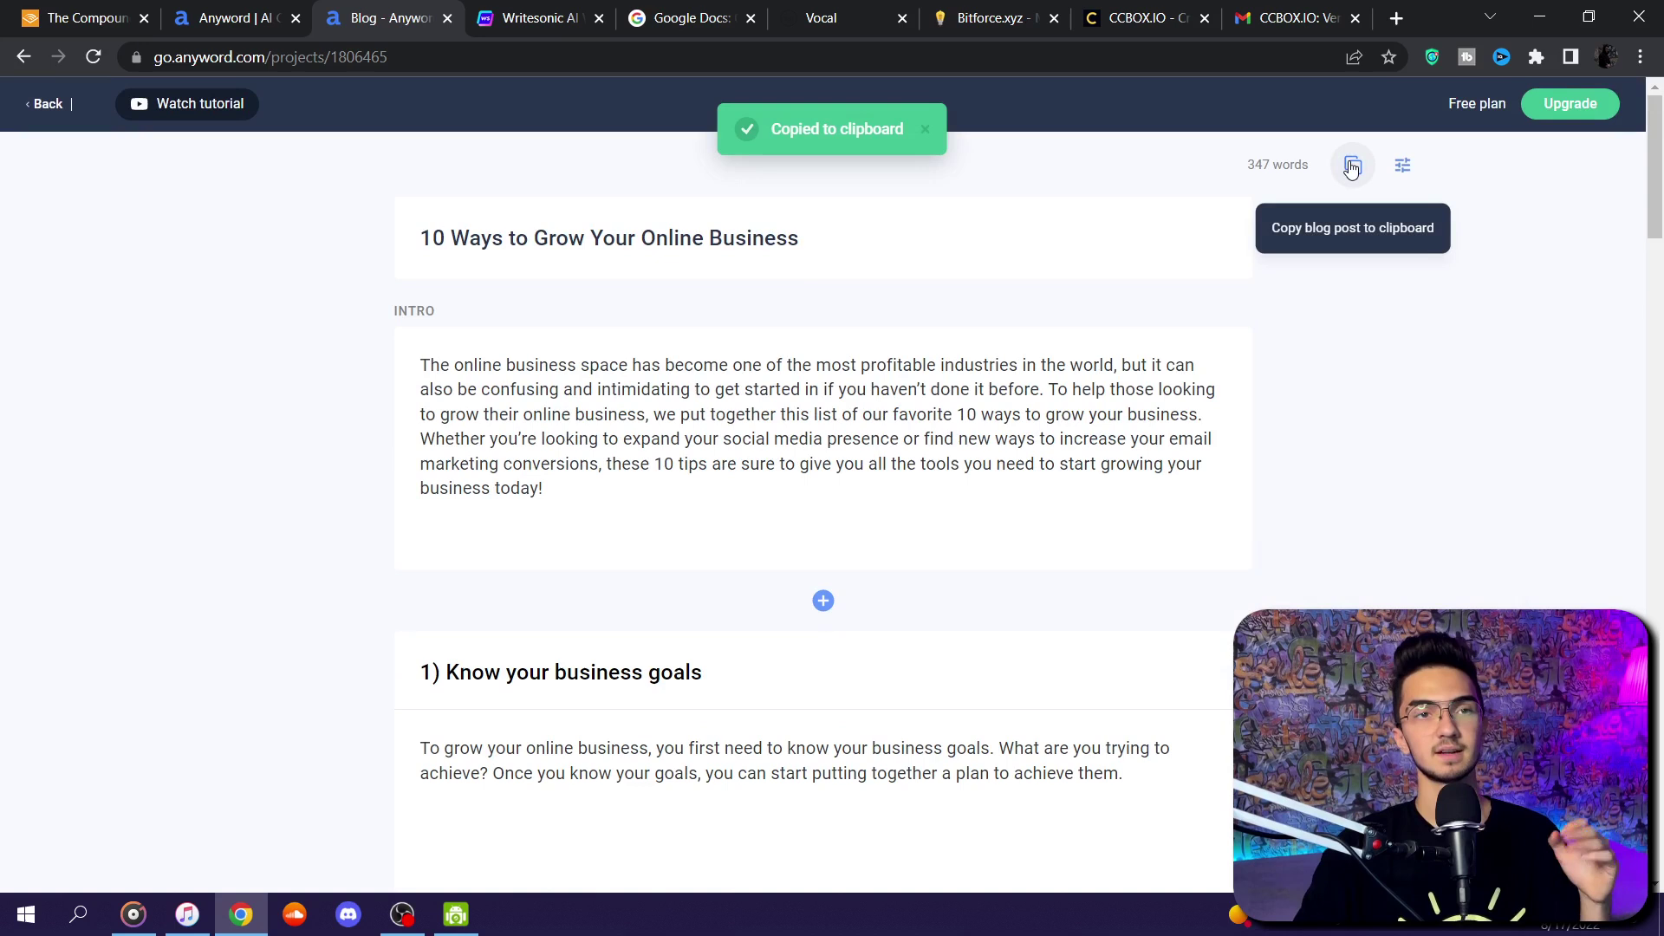
- Look over the top of the blog post and view the Writesonic homepage before returning to the post
{"action": "mouse_move", "coordinate": [382, 308]}
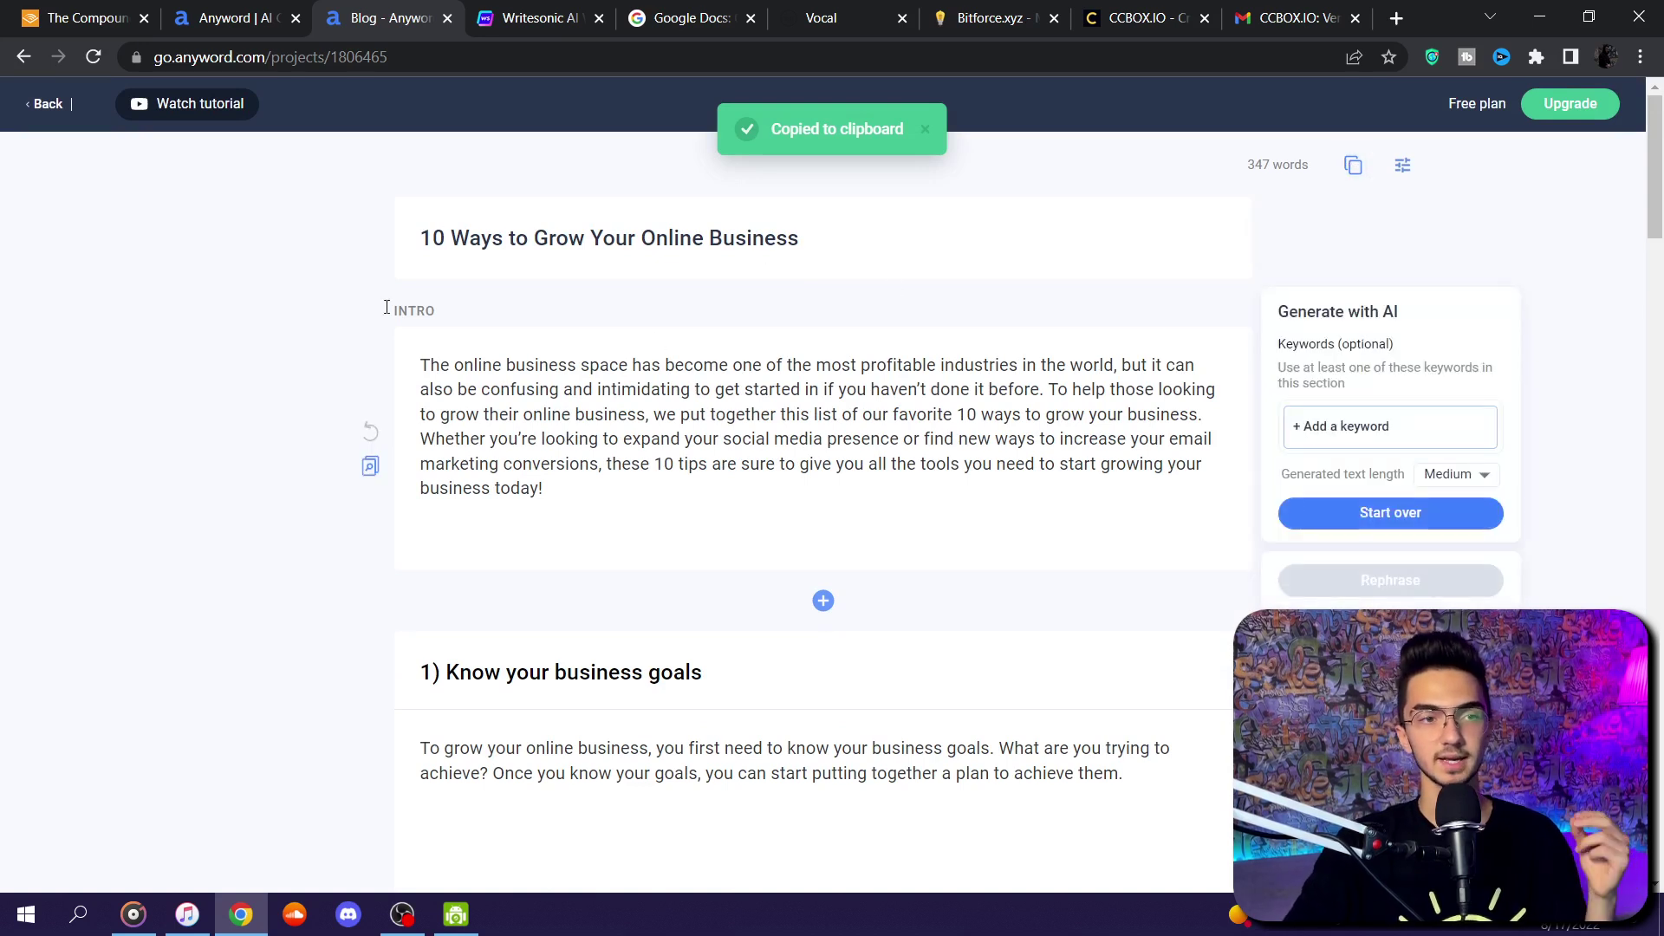
{"action": "scroll", "coordinate": [377, 373], "scroll_direction": "down", "scroll_amount": 5}
{"action": "scroll", "coordinate": [375, 407], "scroll_direction": "up", "scroll_amount": 5}
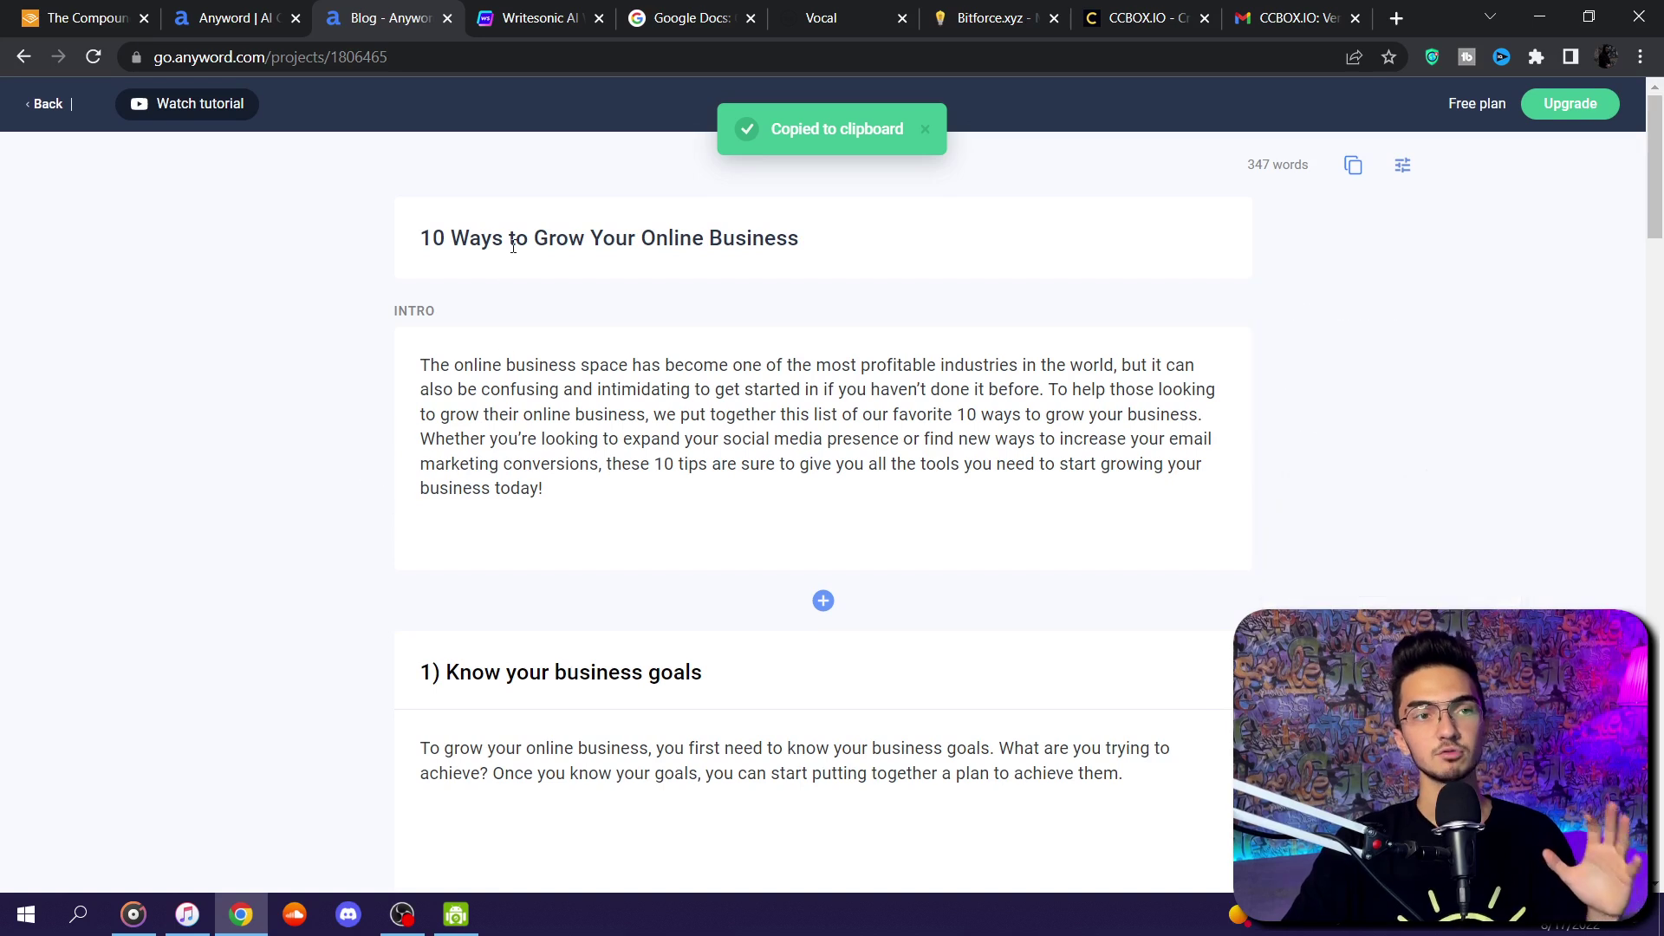
{"action": "left_click", "coordinate": [511, 21]}
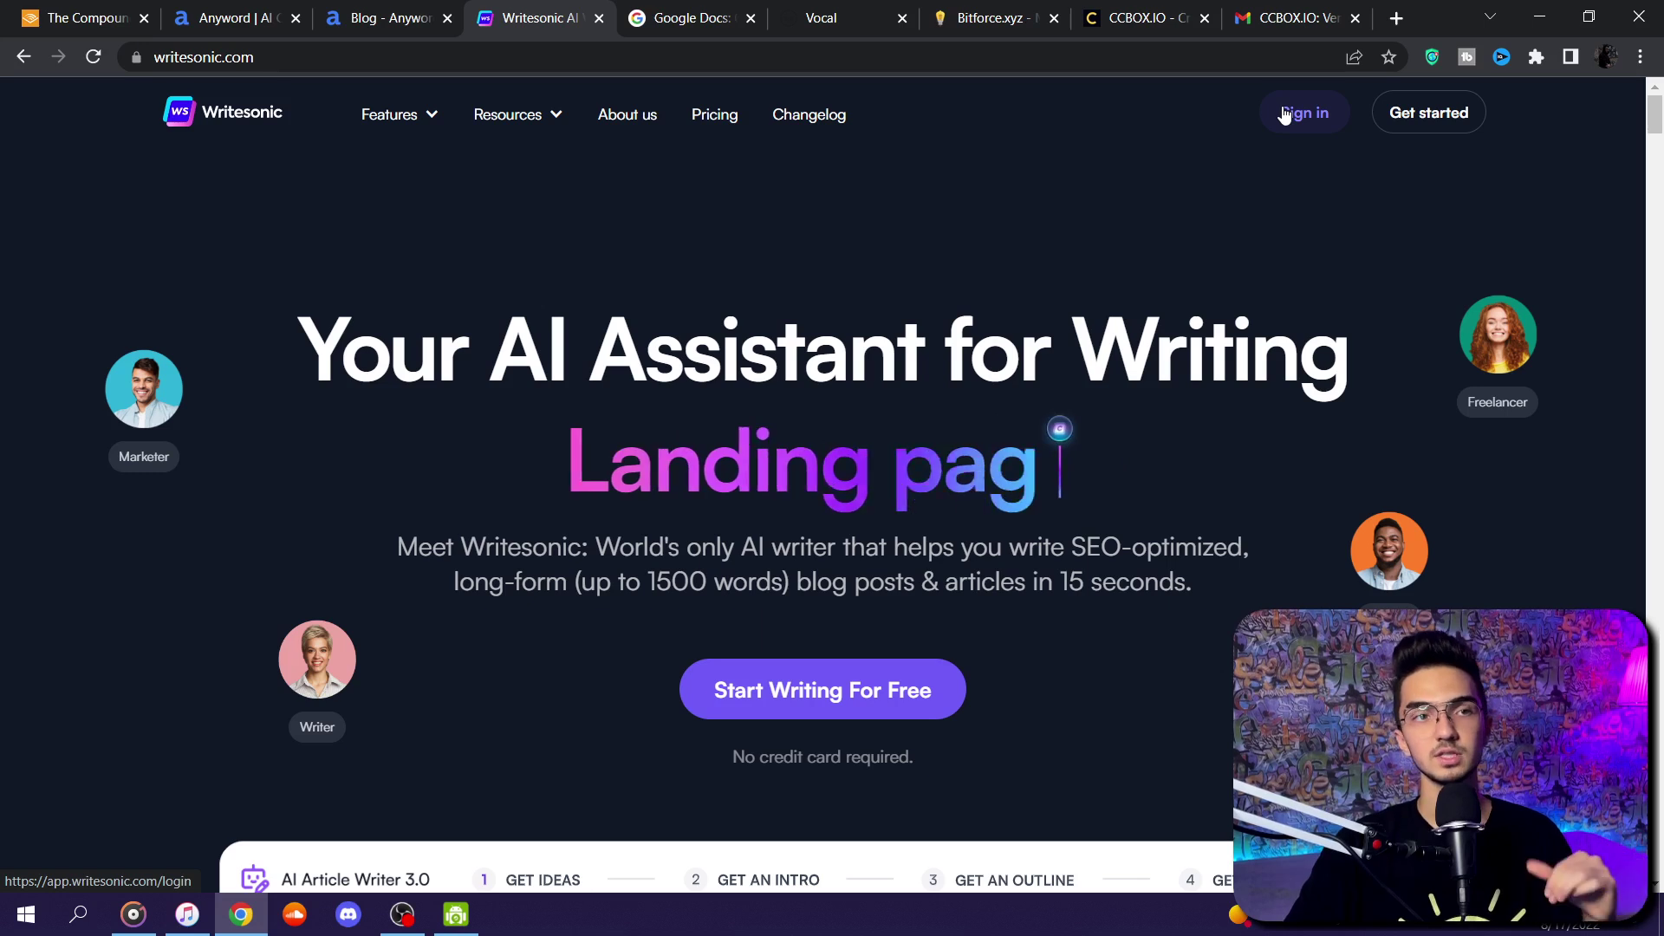
{"action": "left_click", "coordinate": [392, 12]}
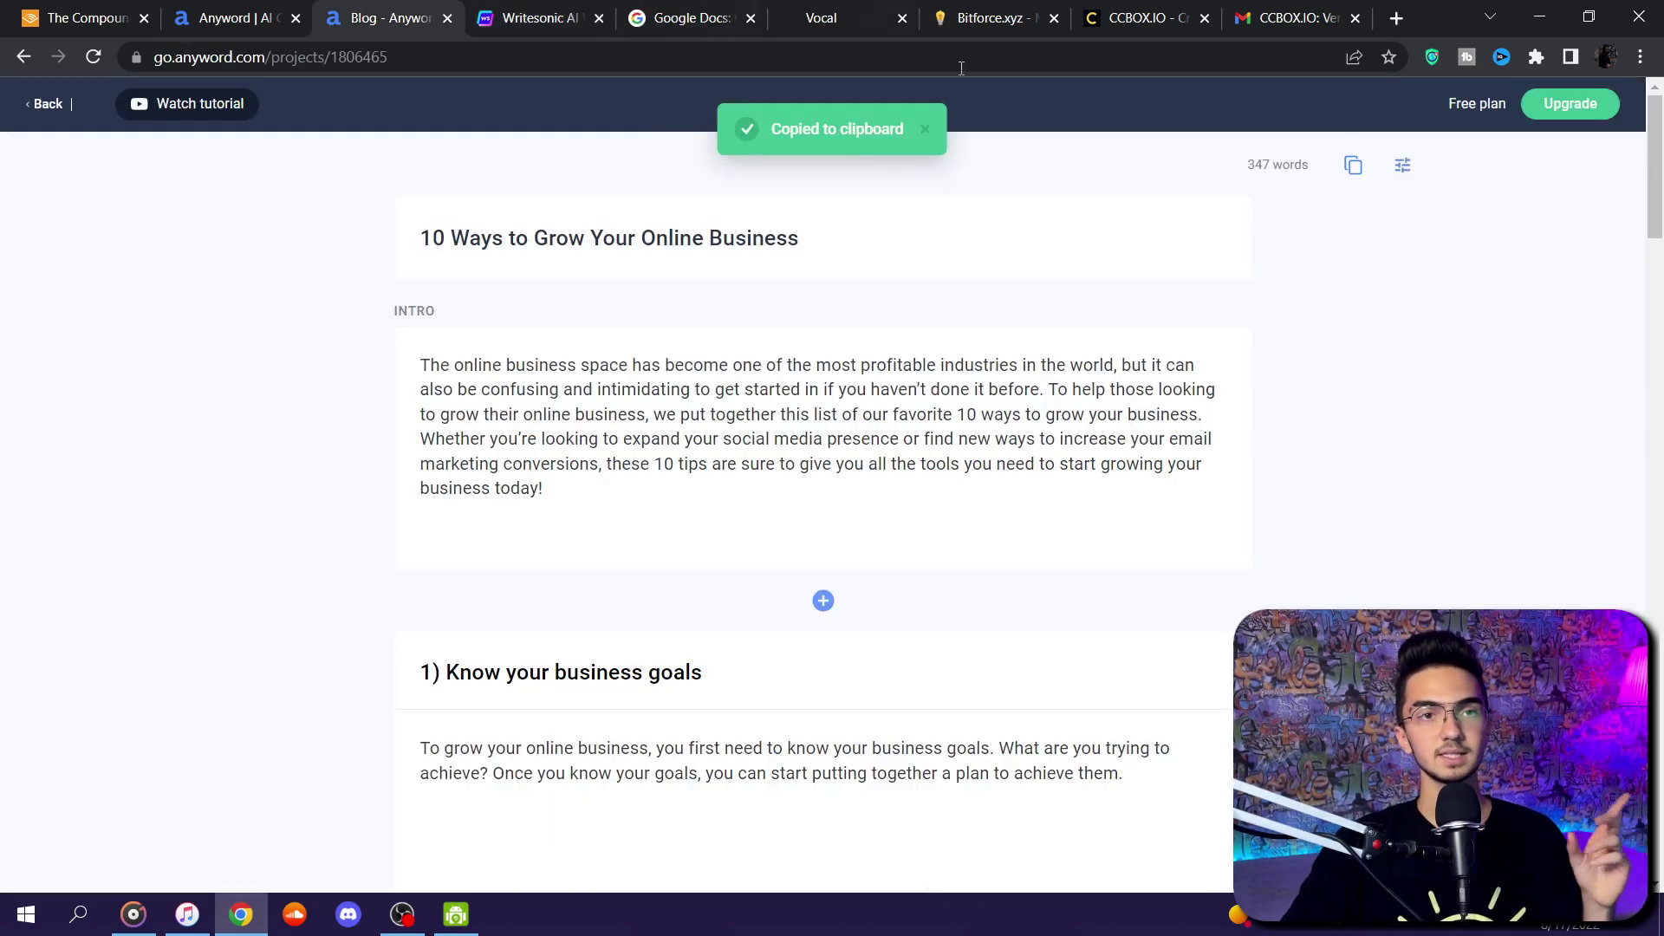
- Switch to Google Docs, create a blank document and paste the copied blog post into it
{"action": "left_click", "coordinate": [649, 19]}
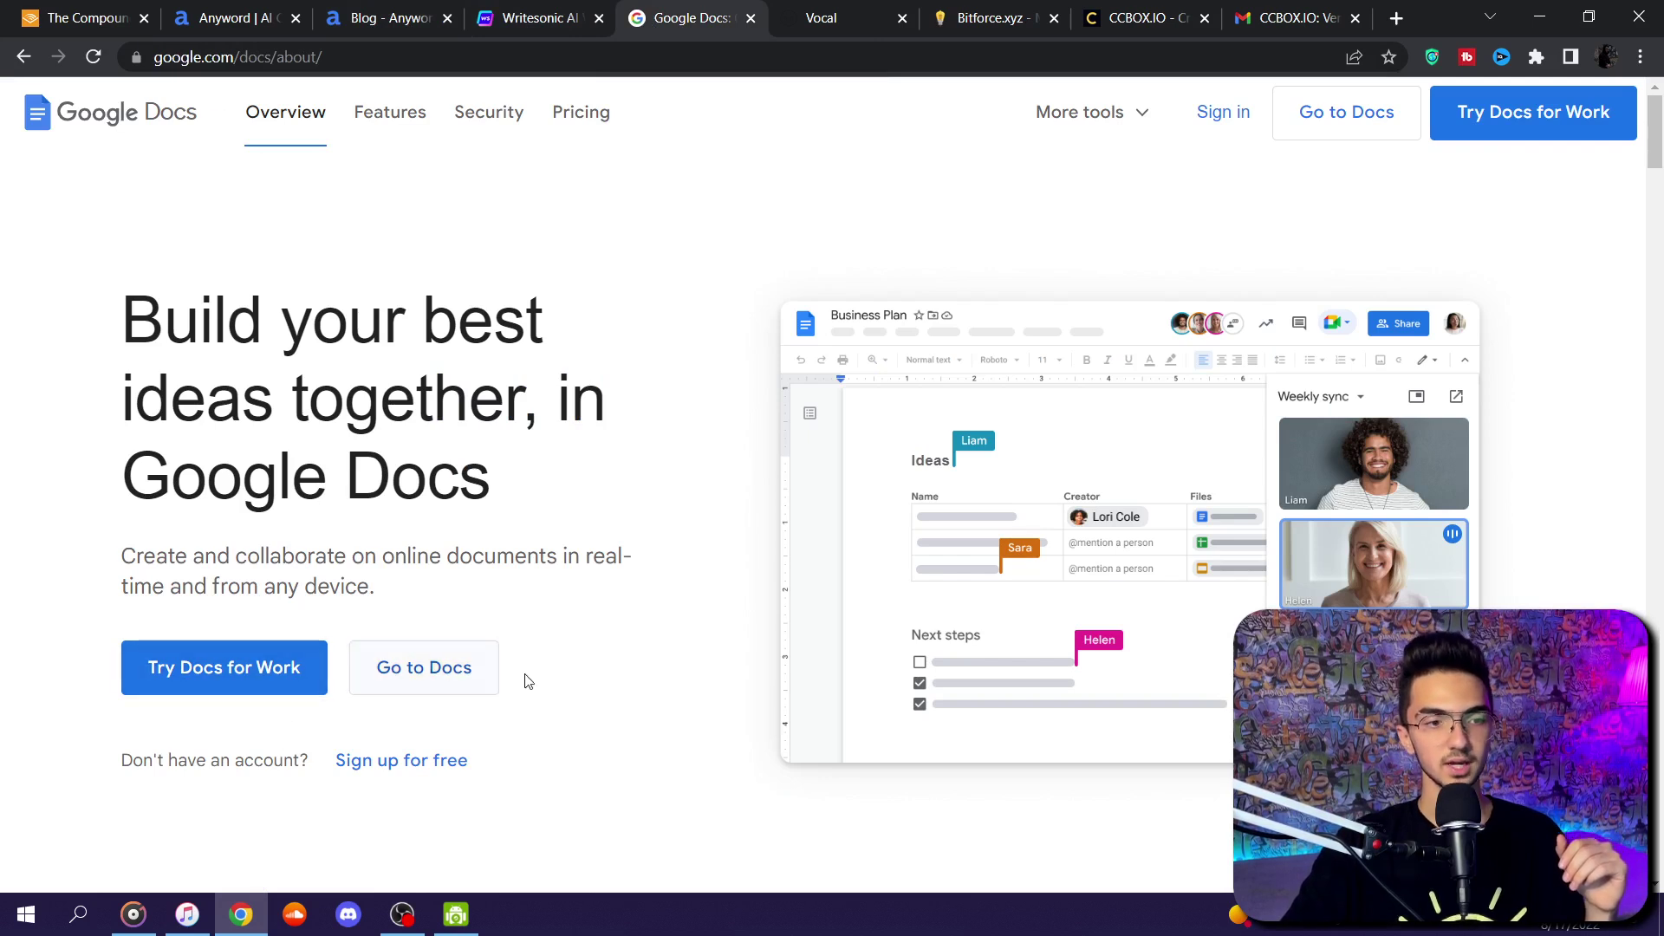
{"action": "left_click", "coordinate": [446, 675]}
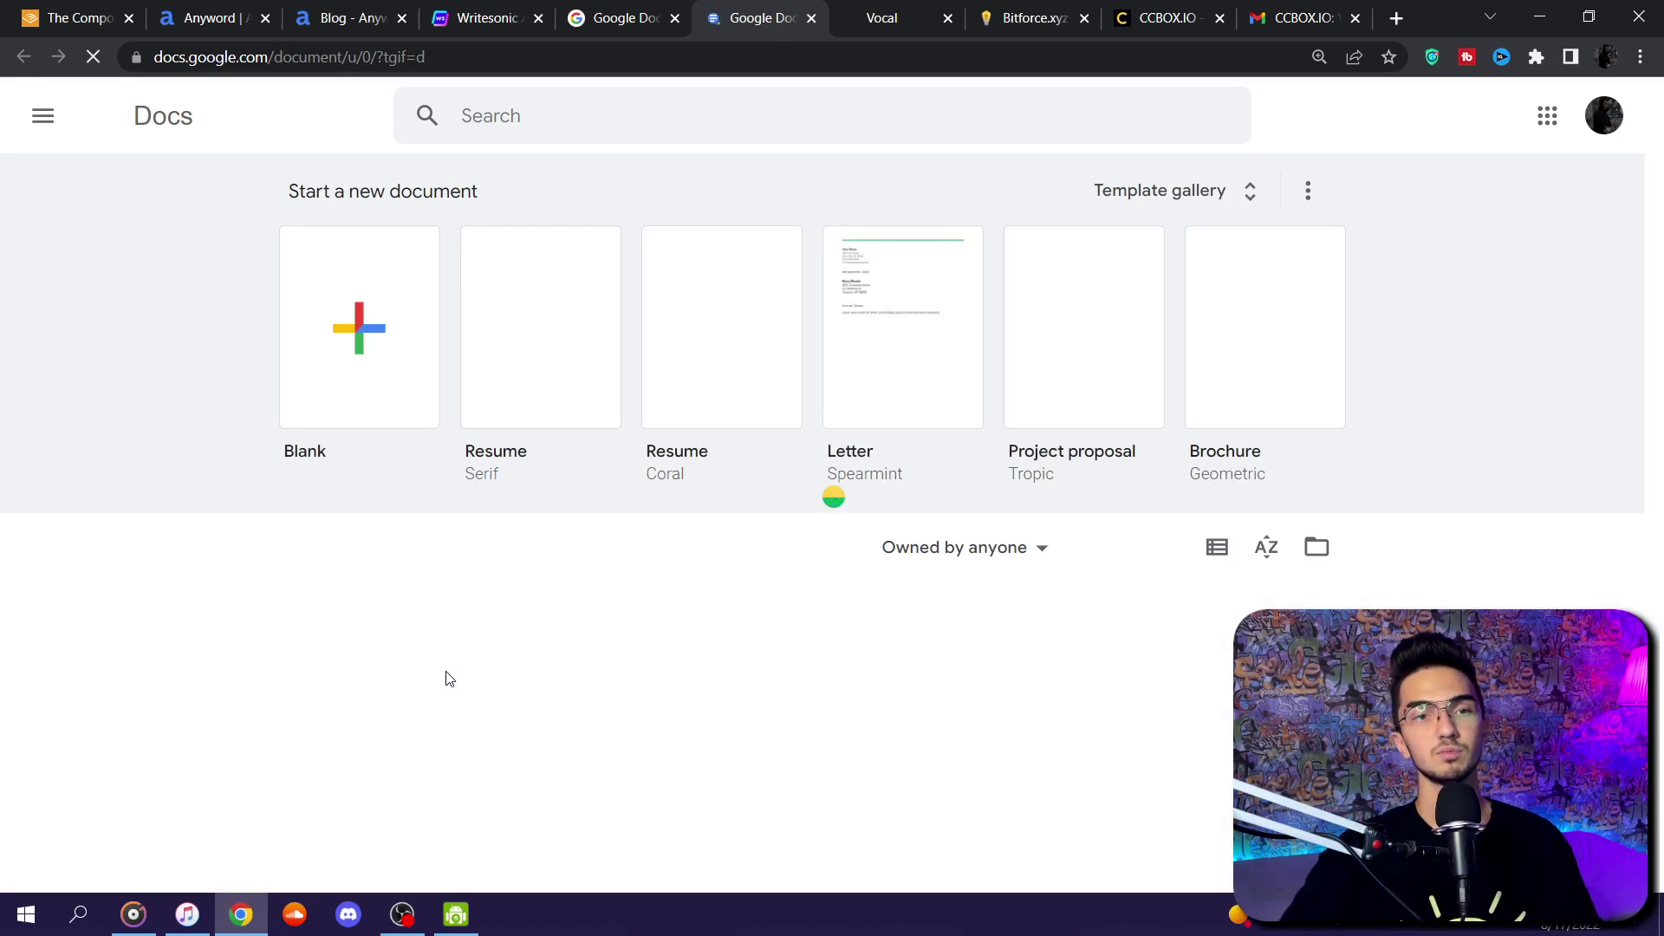
{"action": "left_click", "coordinate": [398, 340]}
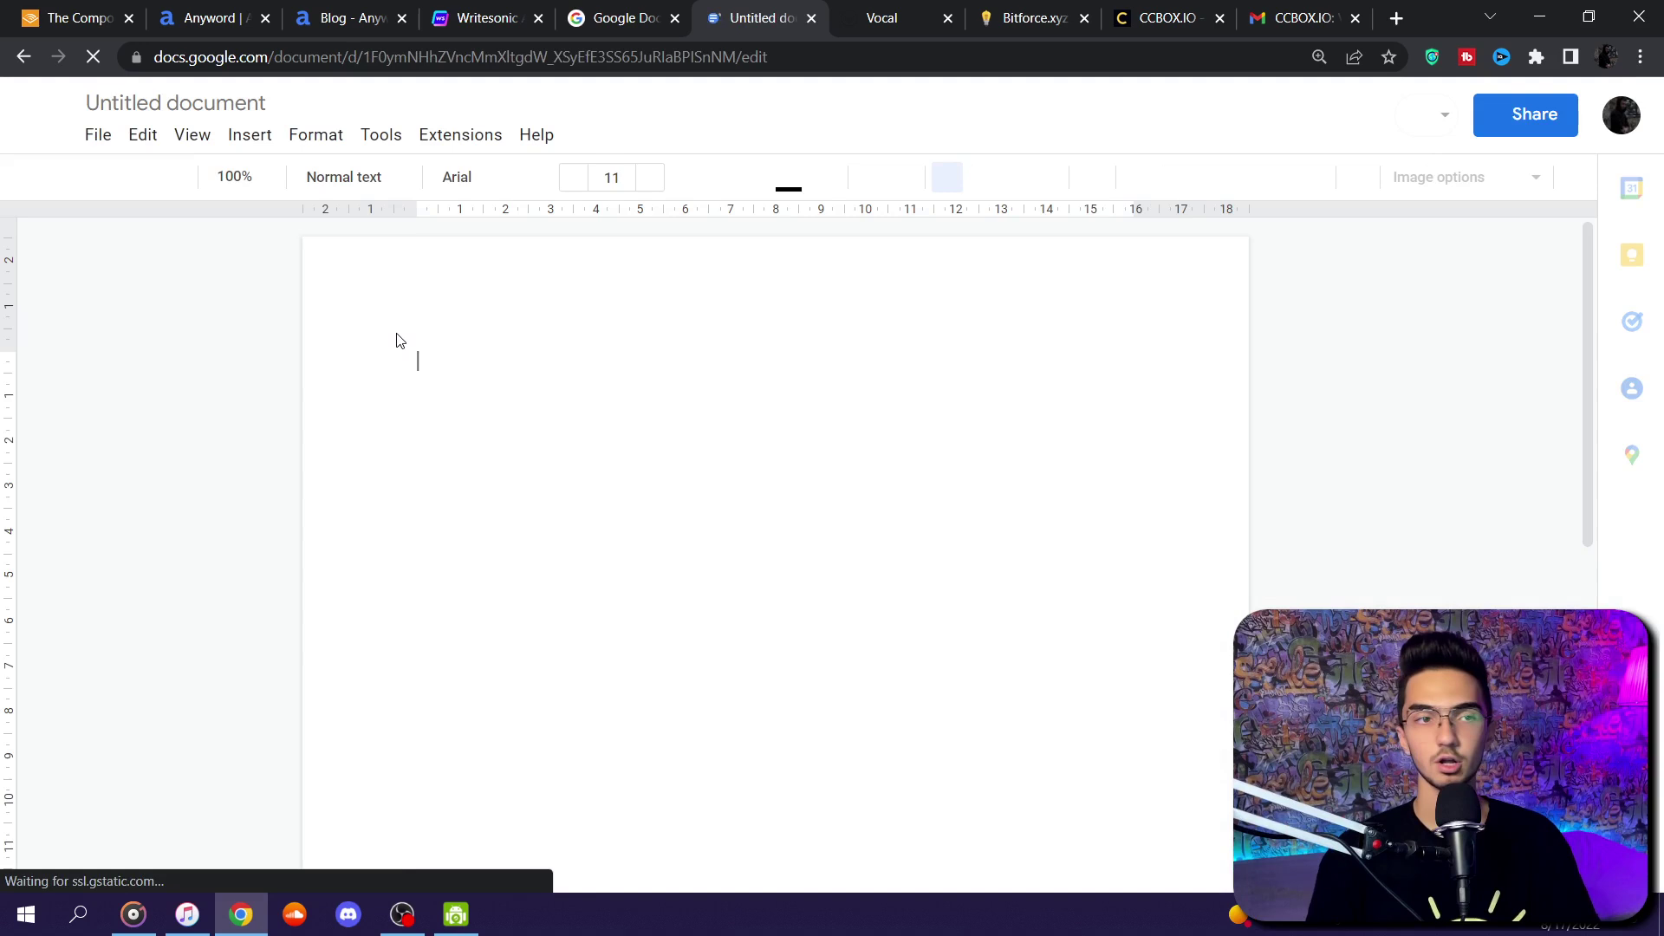
{"action": "key", "text": "ctrl+v"}
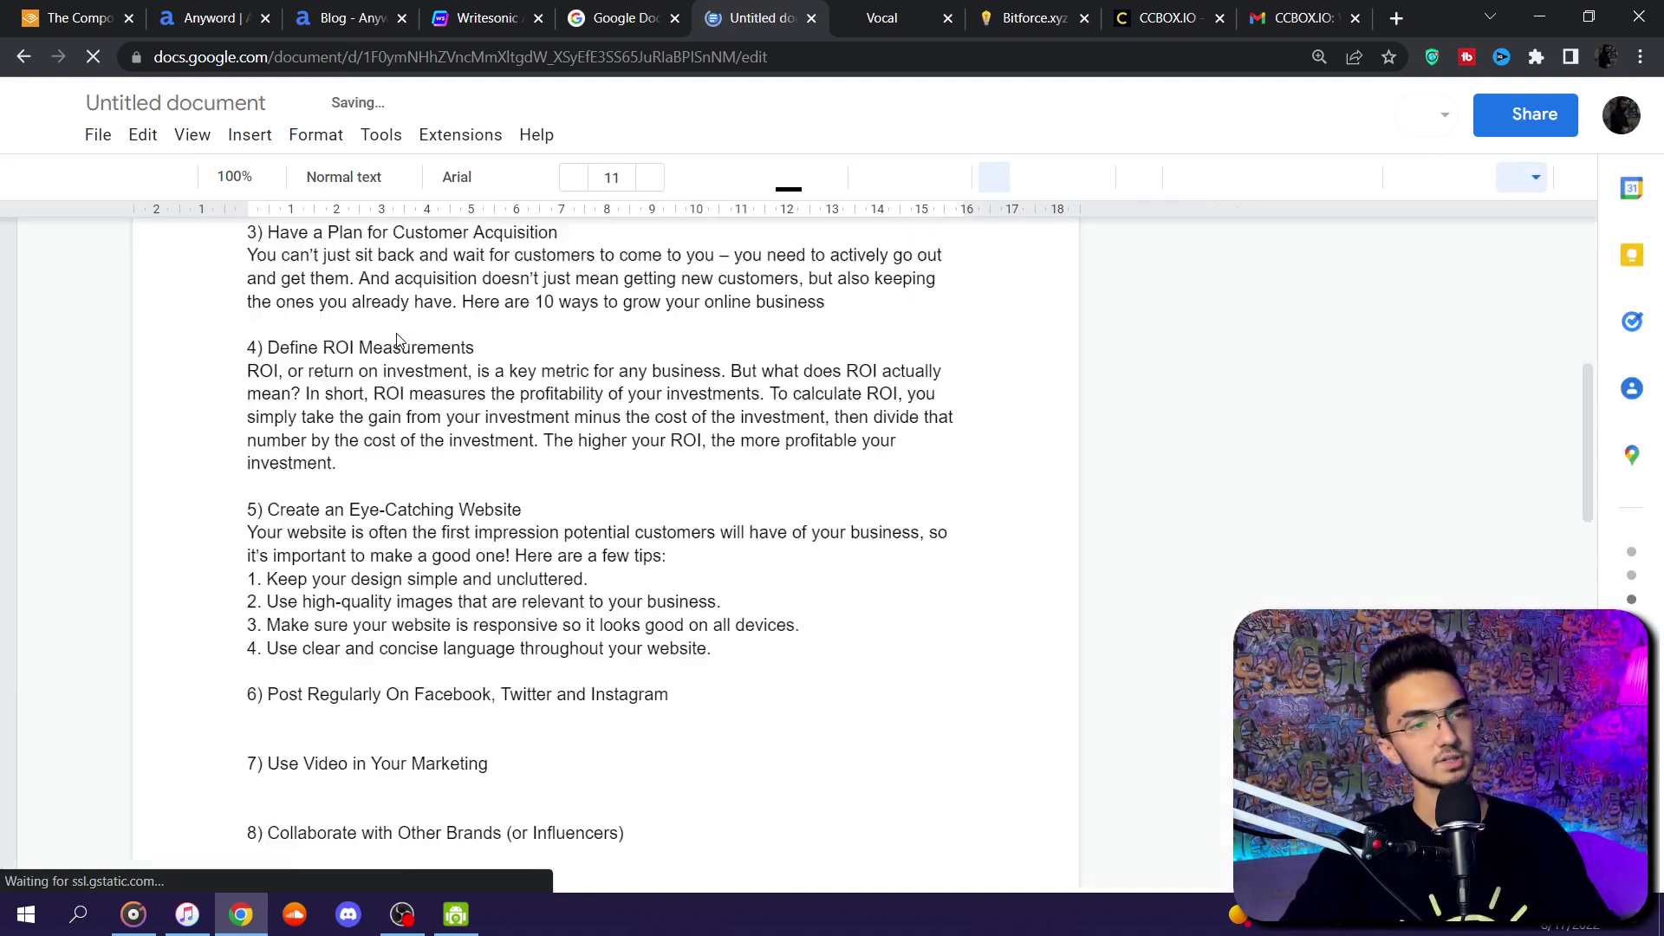
{"action": "scroll", "coordinate": [381, 405], "scroll_direction": "up", "scroll_amount": 12}
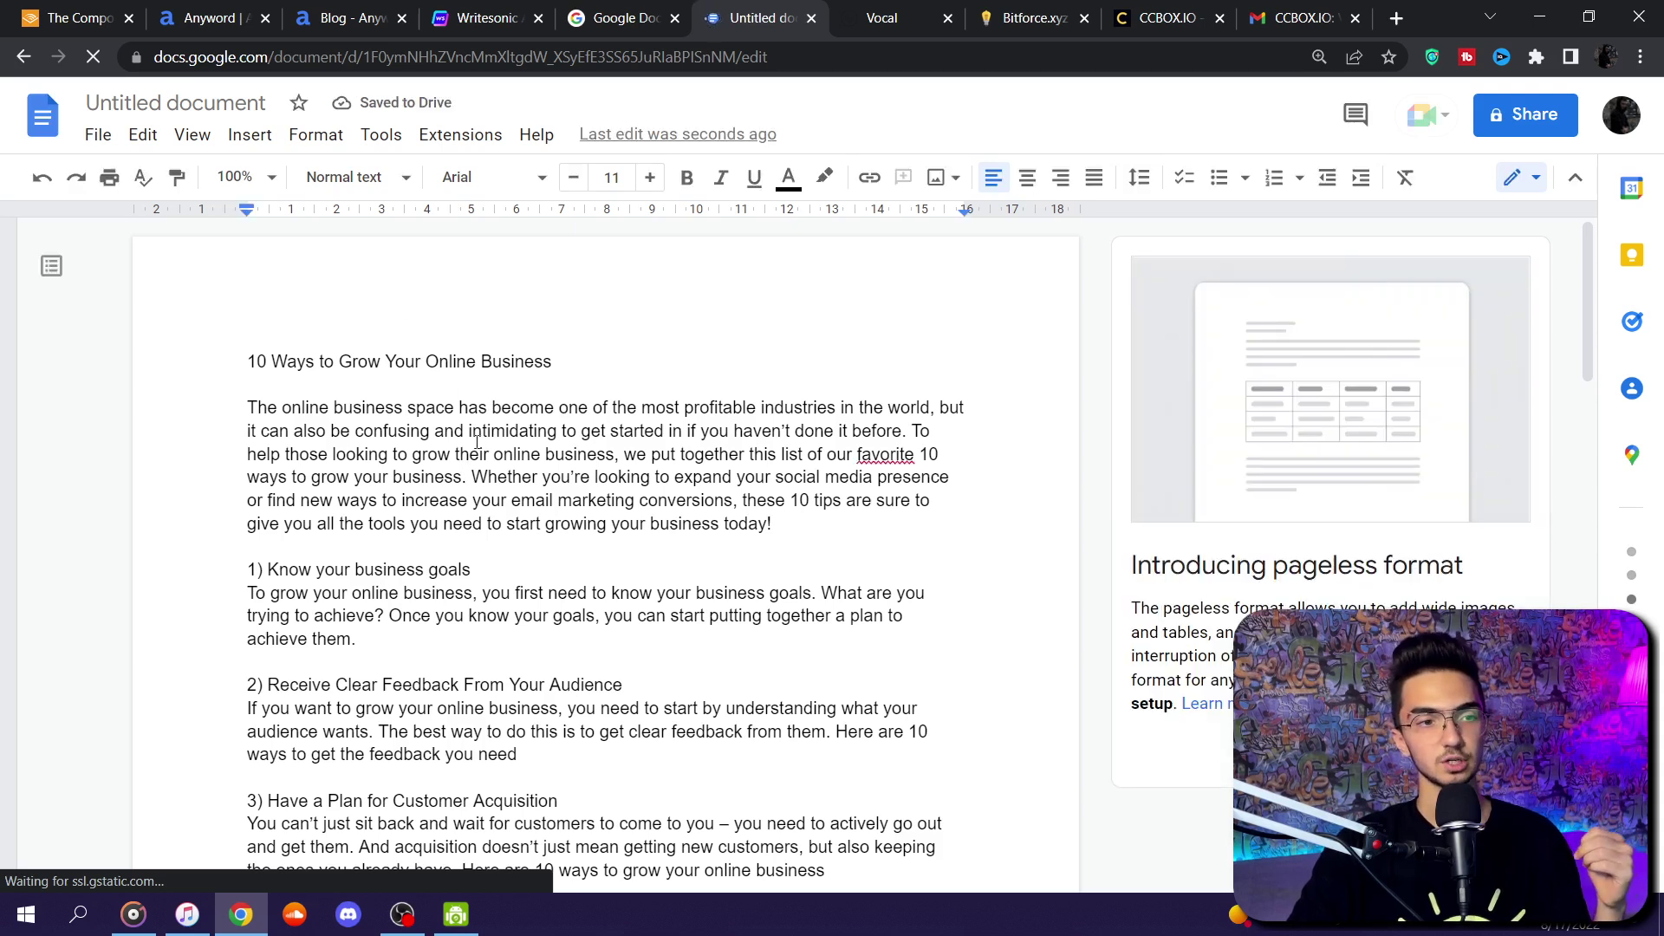
- Make the heading "1) Know your business goals" bold with font size 13
{"action": "left_click_drag", "start_coordinate": [473, 572], "coordinate": [247, 570]}
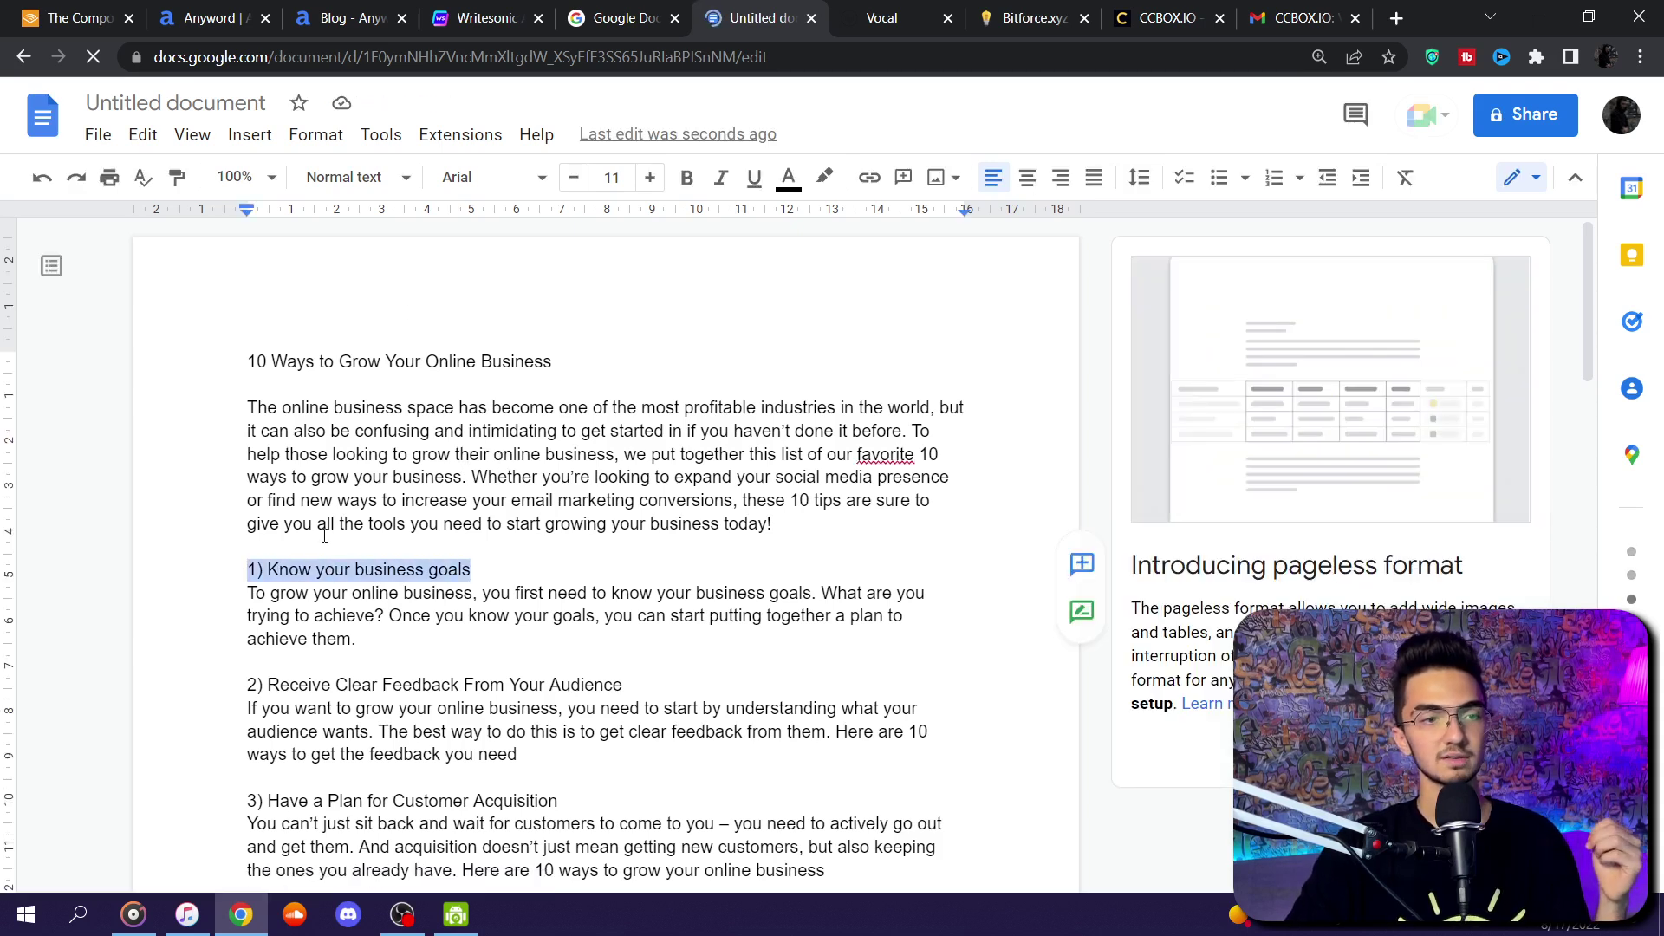
{"action": "key", "text": "ctrl+shift+period"}
{"action": "key", "text": "ctrl+shift+period"}
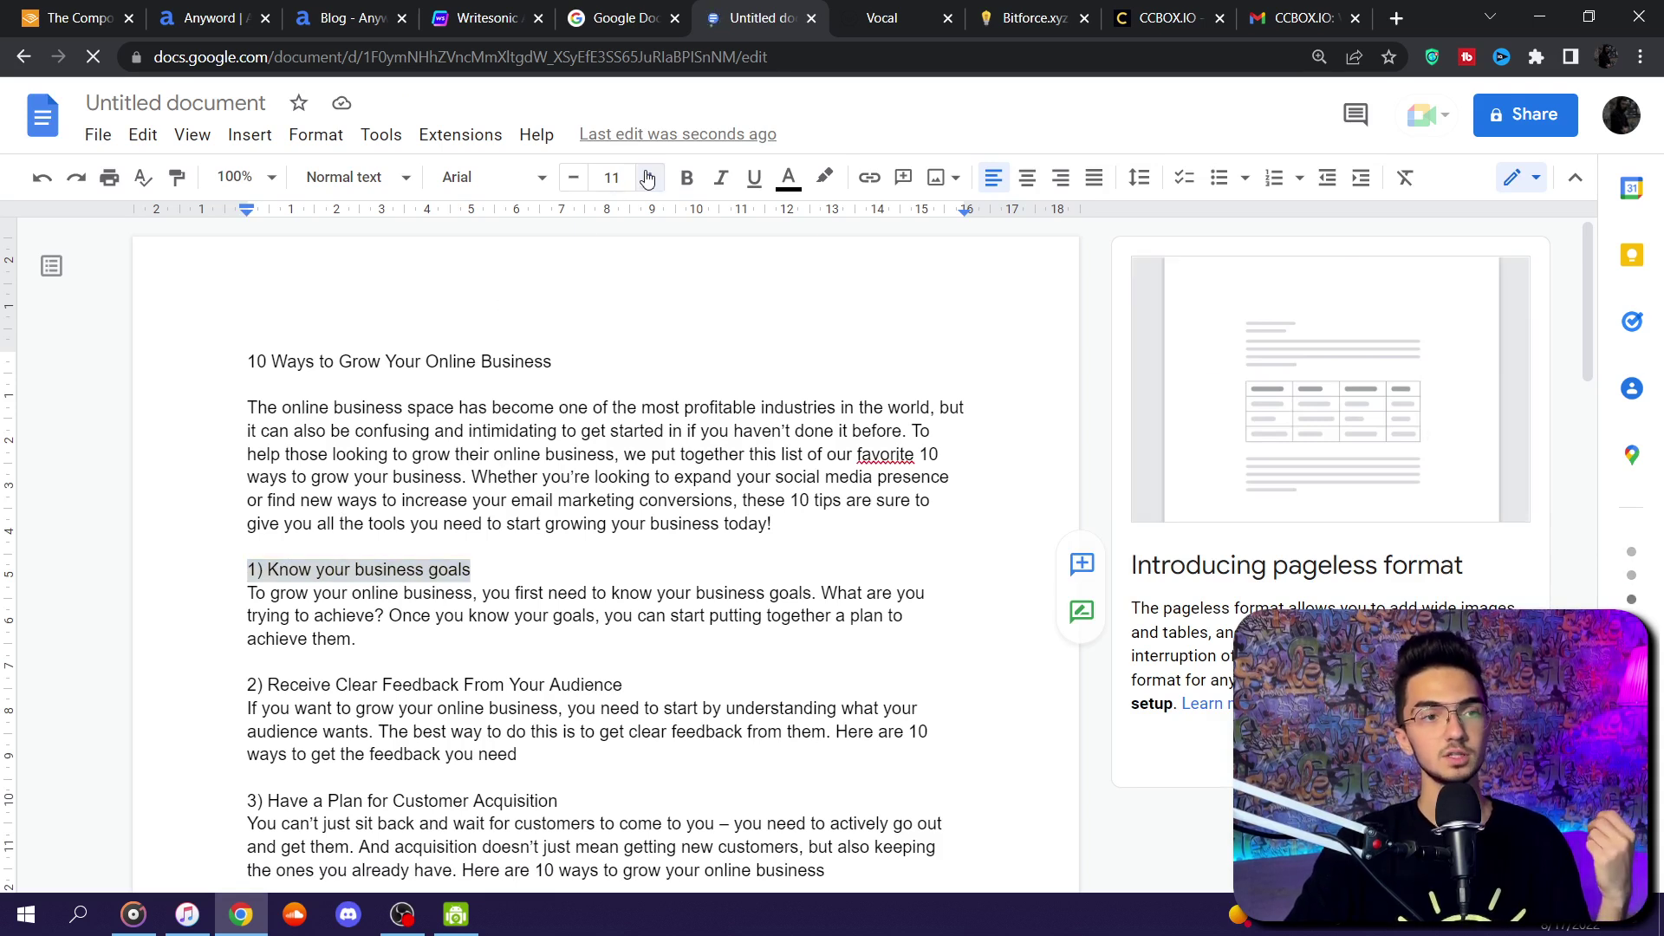
{"action": "key", "text": "ctrl+b"}
- Make the heading "2) Receive Clear Feedback From Your Audience" bold with font size 13
{"action": "scroll", "coordinate": [517, 482], "scroll_direction": "down", "scroll_amount": 4}
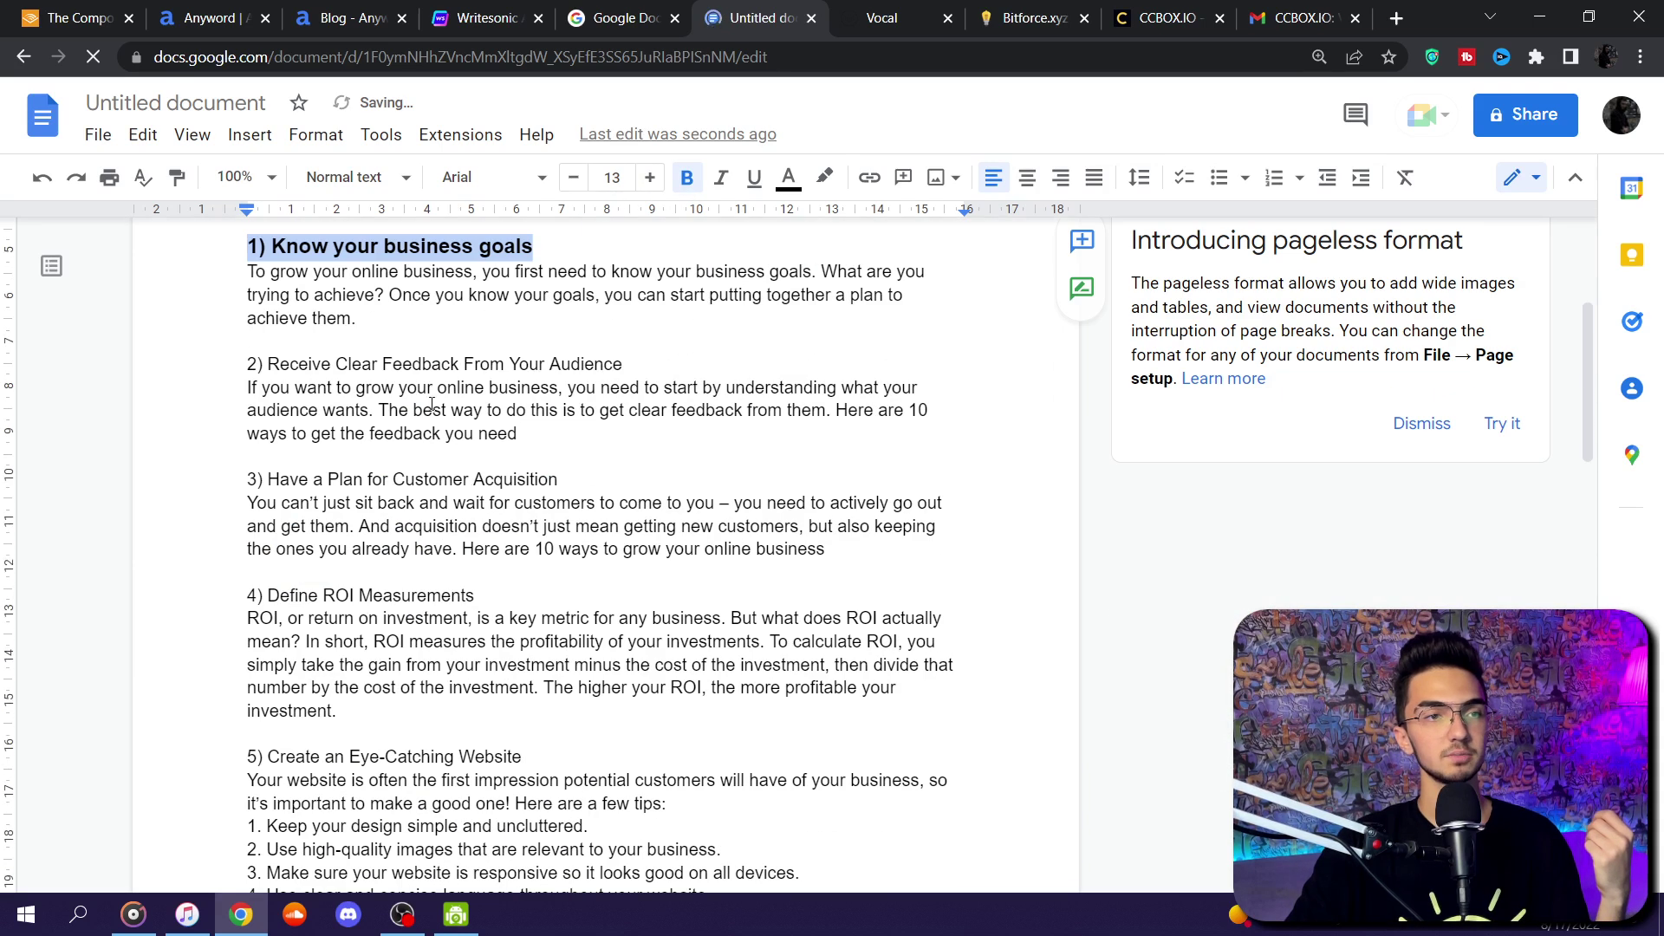
{"action": "left_click_drag", "start_coordinate": [617, 364], "coordinate": [248, 341]}
{"action": "left_click", "coordinate": [649, 176]}
{"action": "left_click", "coordinate": [649, 177]}
{"action": "left_click", "coordinate": [687, 178]}
{"action": "scroll", "coordinate": [537, 509], "scroll_direction": "down", "scroll_amount": 3}
{"action": "scroll", "coordinate": [537, 510], "scroll_direction": "up", "scroll_amount": 3}
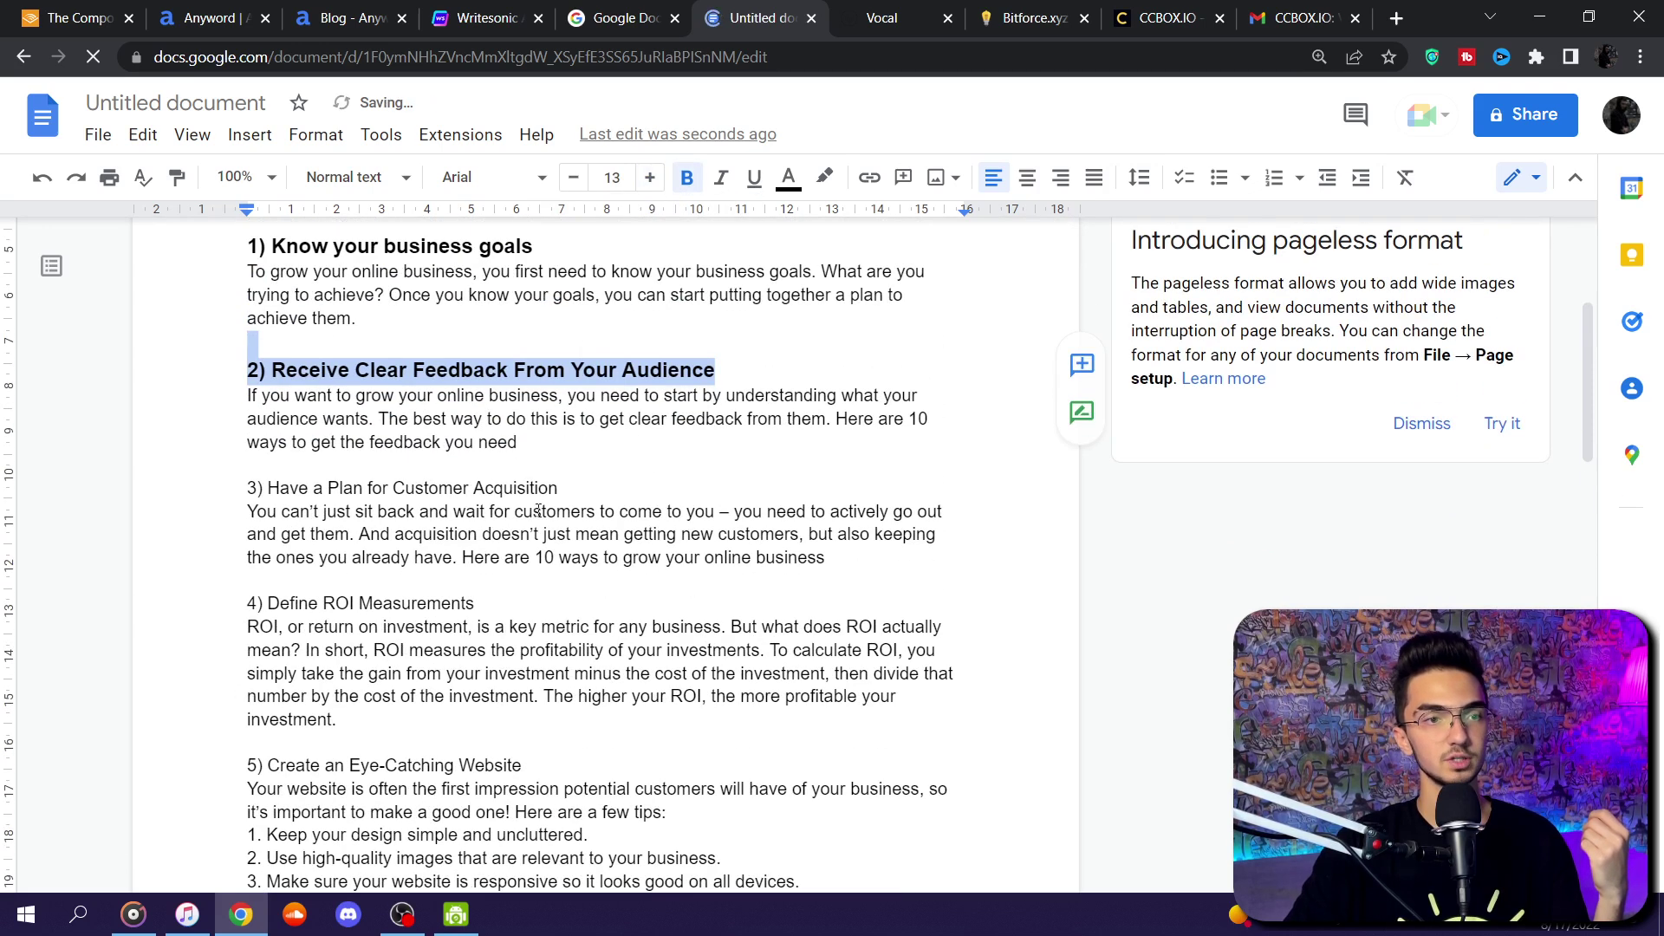
- Make the heading "3) Have a Plan for Customer Acquisition" bold with font size 13
{"action": "left_click_drag", "start_coordinate": [562, 487], "coordinate": [248, 487]}
{"action": "left_click", "coordinate": [649, 176]}
{"action": "left_click", "coordinate": [649, 177]}
{"action": "left_click", "coordinate": [687, 177]}
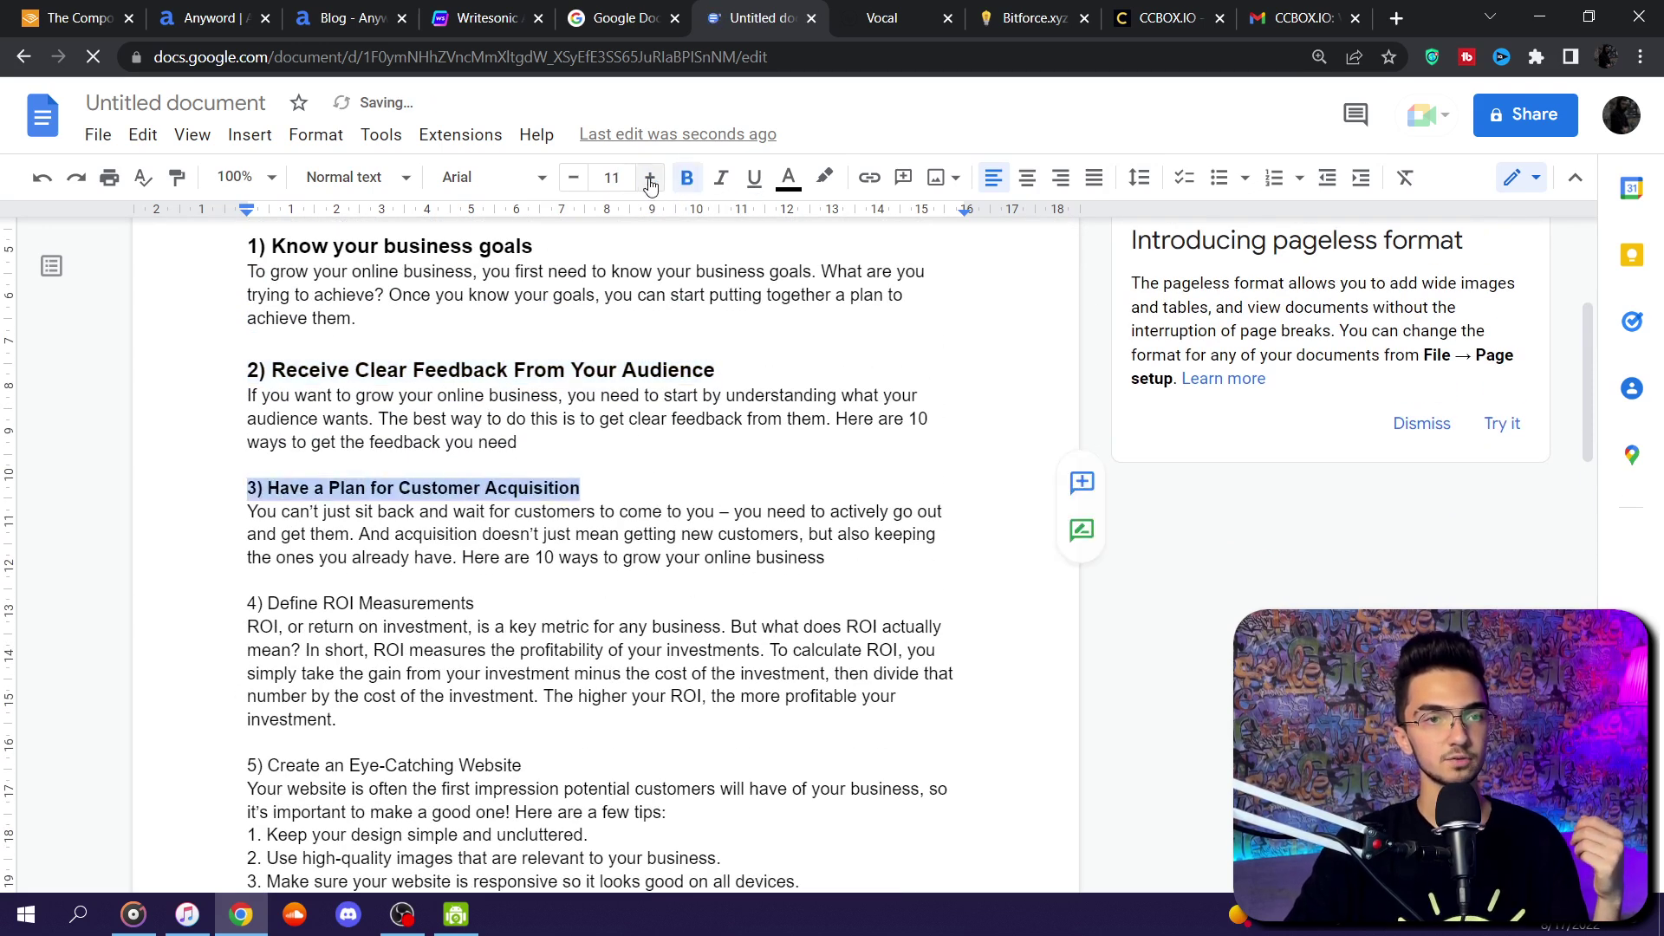
{"action": "left_click", "coordinate": [469, 468]}
- Add two line breaks after the intro paragraph, above the first numbered heading
{"action": "scroll", "coordinate": [470, 471], "scroll_direction": "up", "scroll_amount": 3}
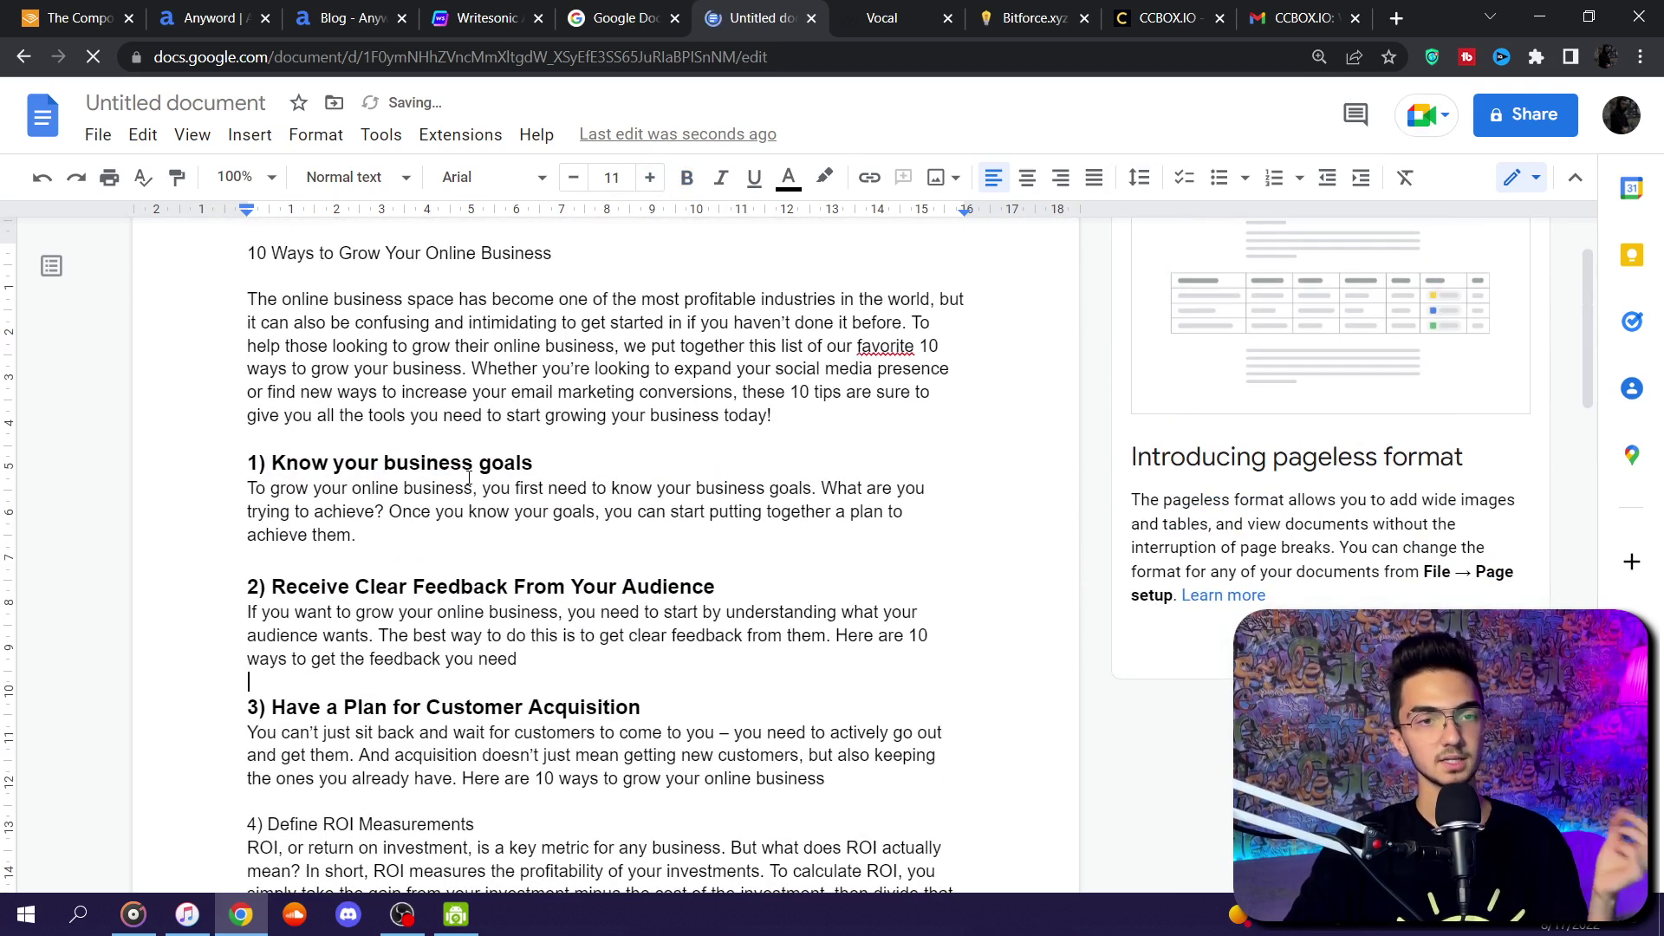
{"action": "left_click", "coordinate": [796, 418]}
{"action": "key", "text": "Return"}
{"action": "key", "text": "Return"}
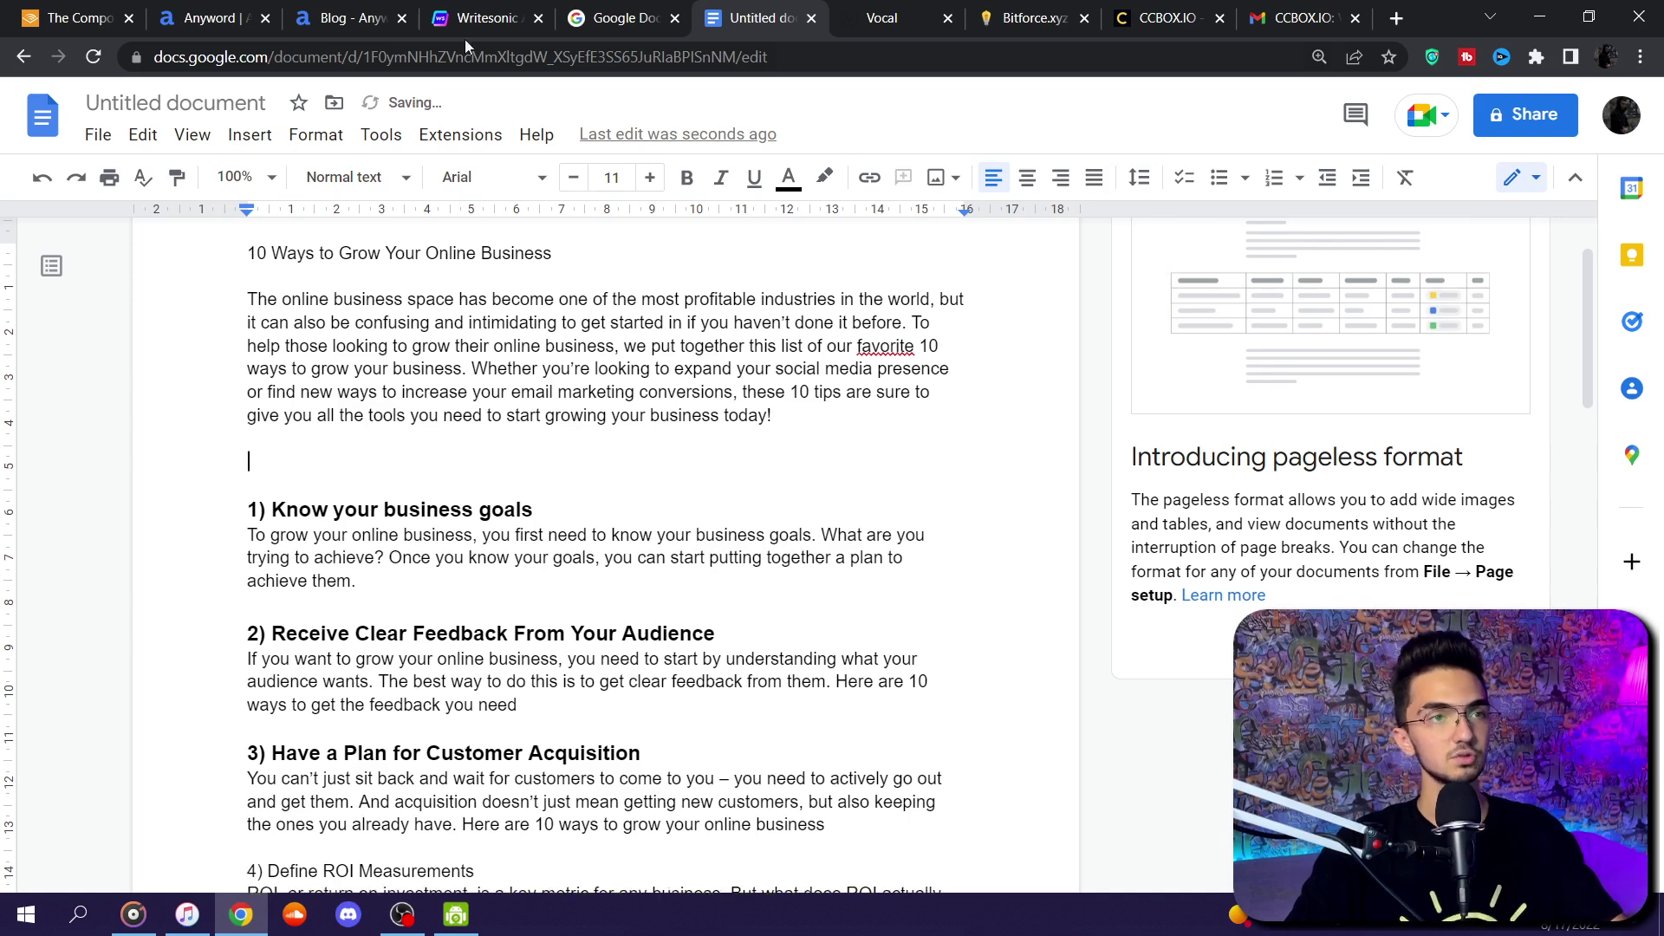
- Copy The Compound Effect's title and subtitle from the Audible page, paste them below the intro and remove their bullets
{"action": "left_click", "coordinate": [84, 13]}
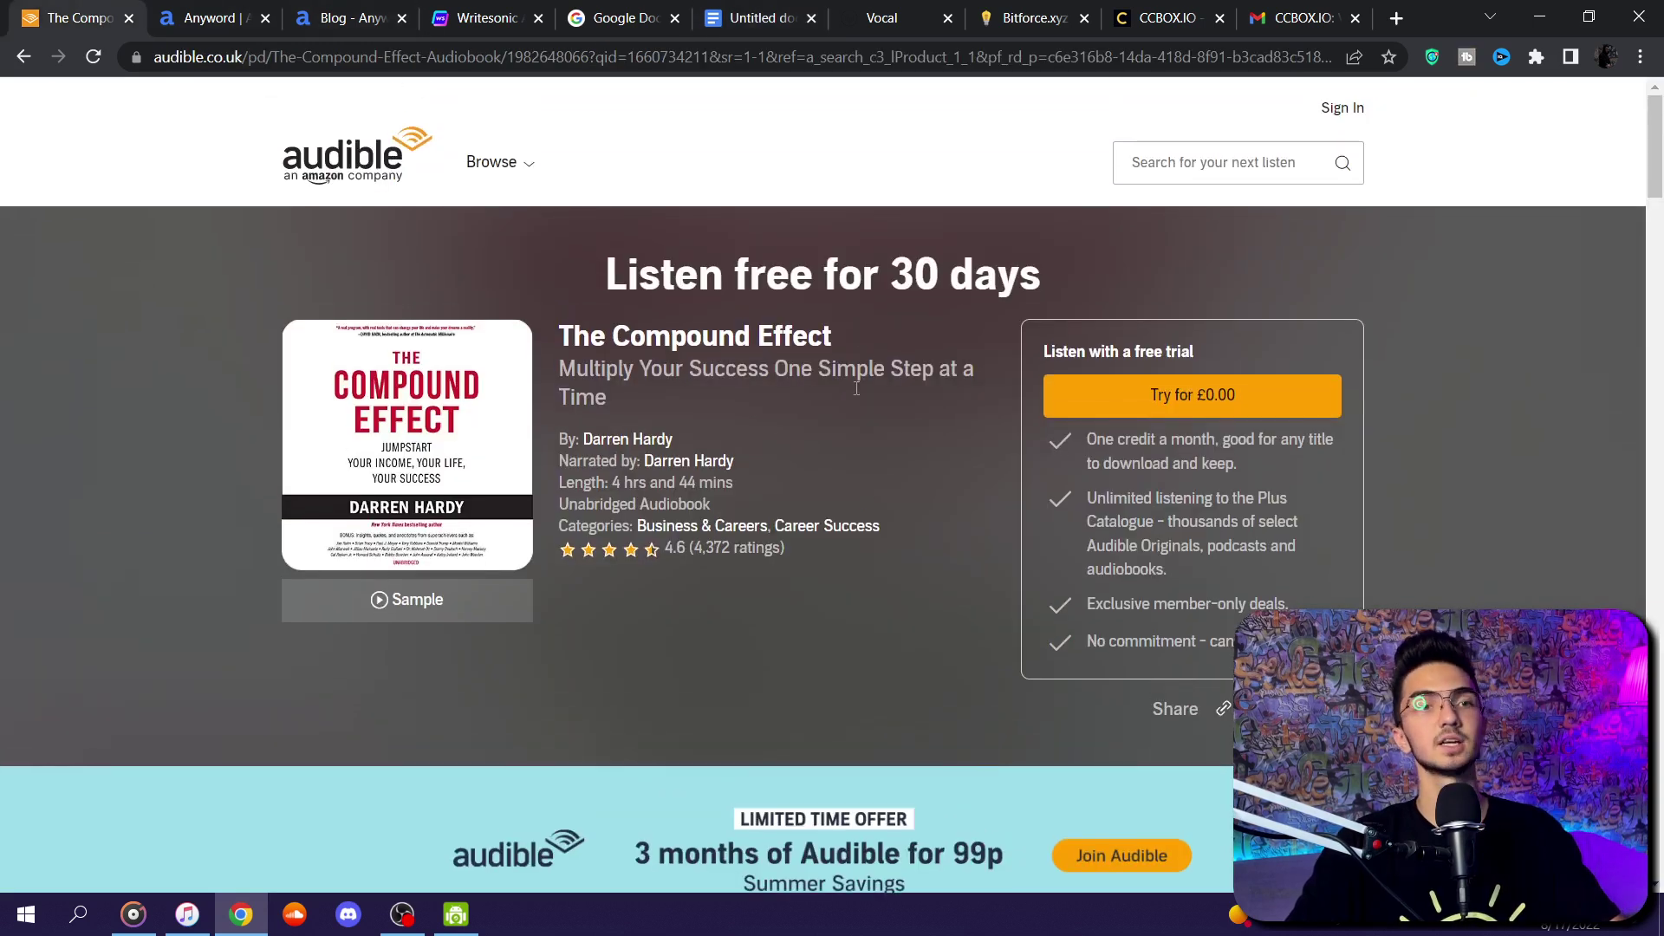
{"action": "mouse_move", "coordinate": [631, 395]}
{"action": "left_mouse_down"}
{"action": "mouse_move", "coordinate": [562, 371]}
{"action": "mouse_move", "coordinate": [572, 337]}
{"action": "mouse_move", "coordinate": [625, 403]}
{"action": "left_mouse_up"}
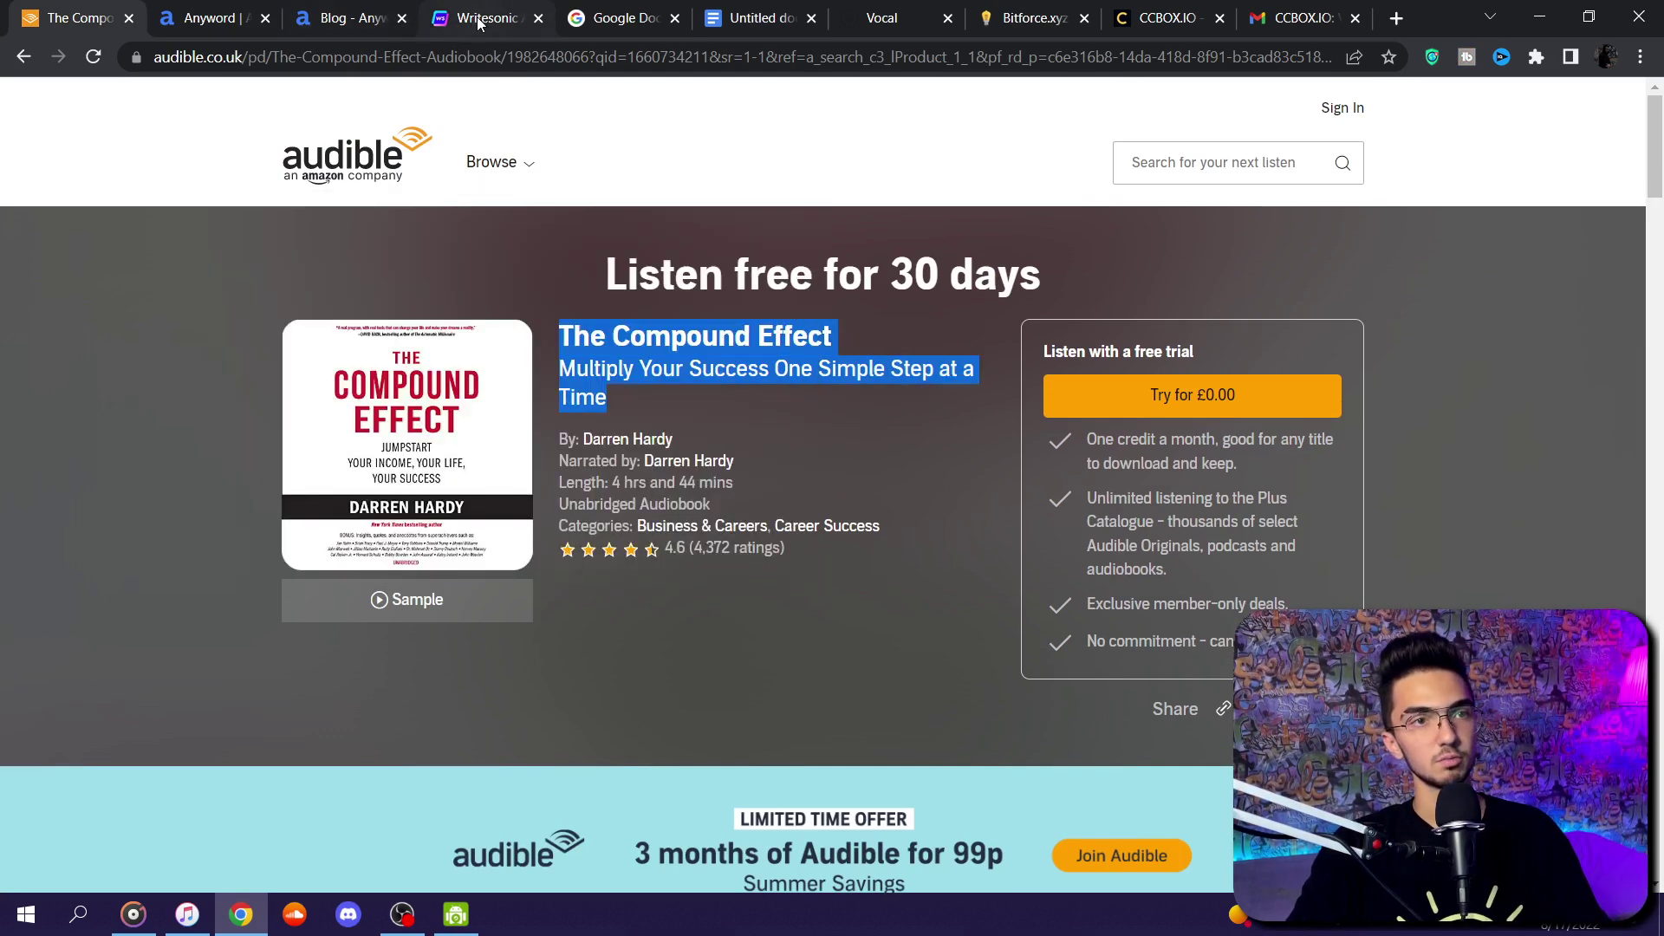
{"action": "left_click", "coordinate": [604, 19]}
{"action": "key", "text": "ctrl+Tab"}
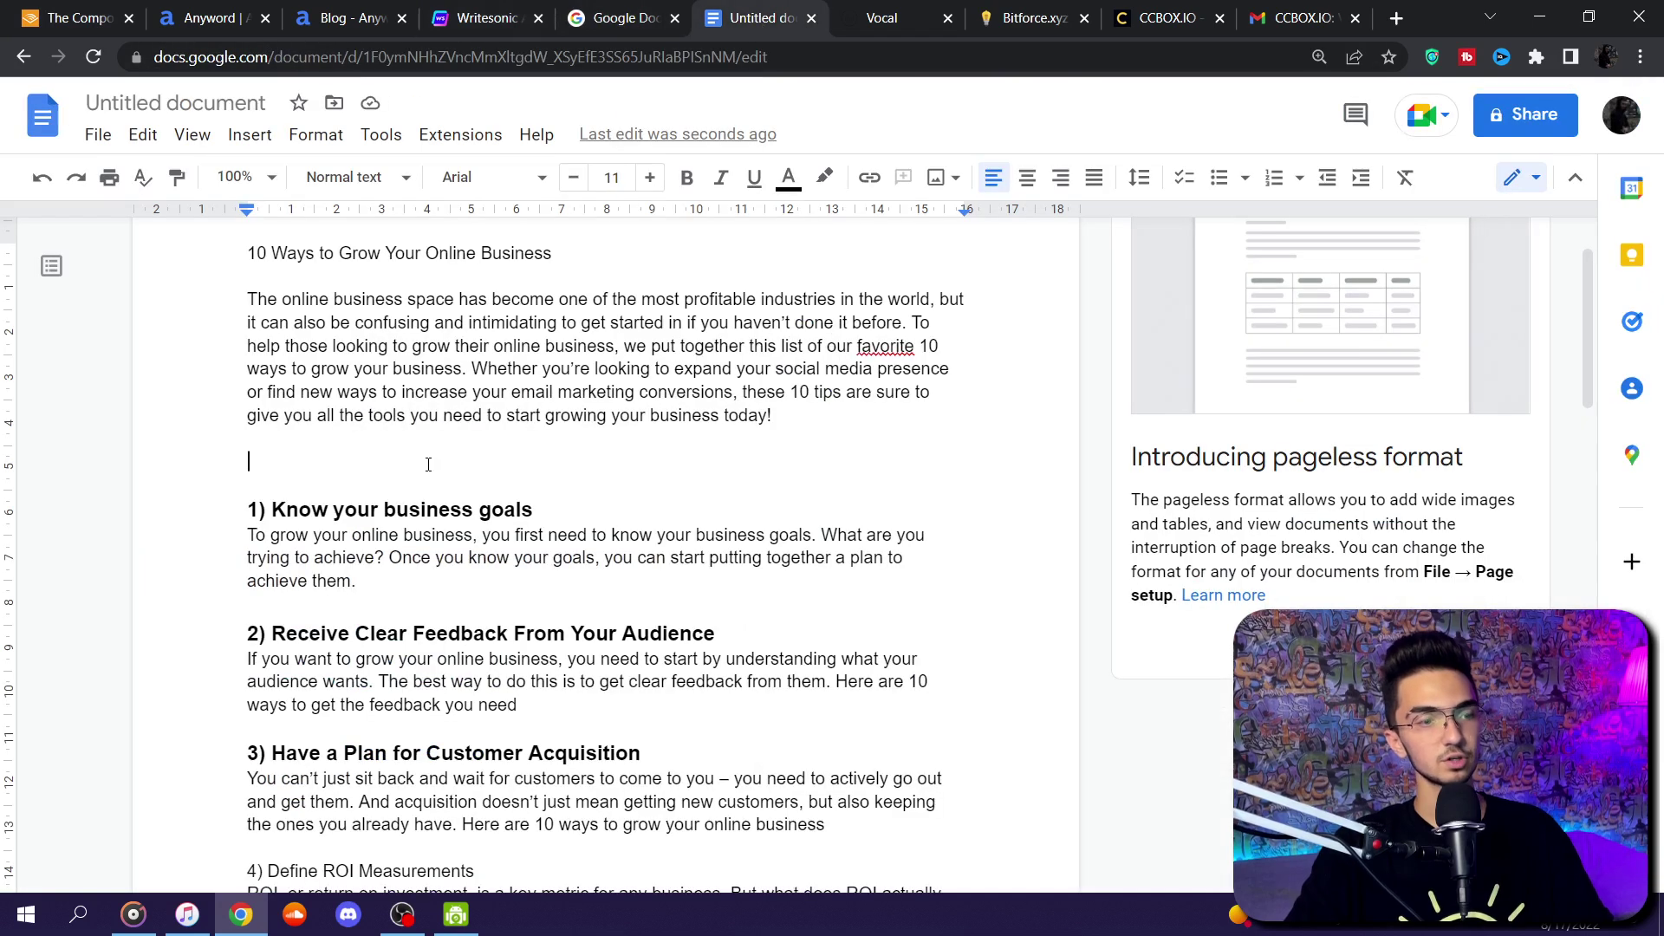
{"action": "left_click", "coordinate": [428, 463]}
{"action": "type", "text": "Multiply Your Success One Simple Step at a Time"}
{"action": "left_click", "coordinate": [280, 477]}
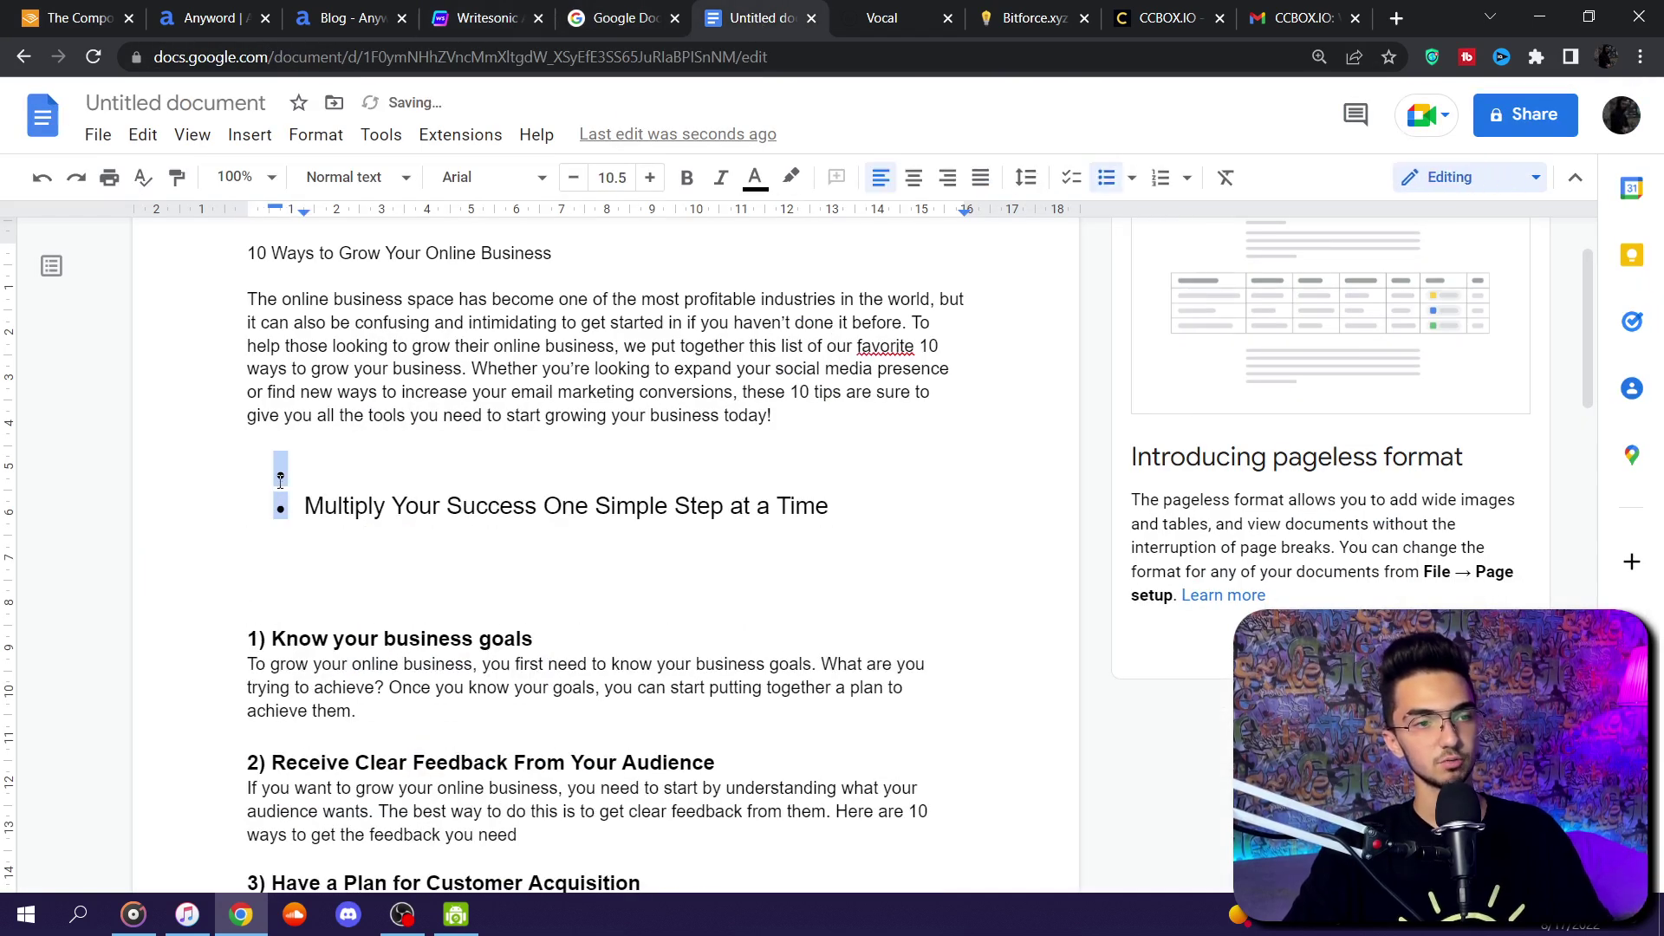
{"action": "key", "text": "BackSpace"}
{"action": "key", "text": "BackSpace"}
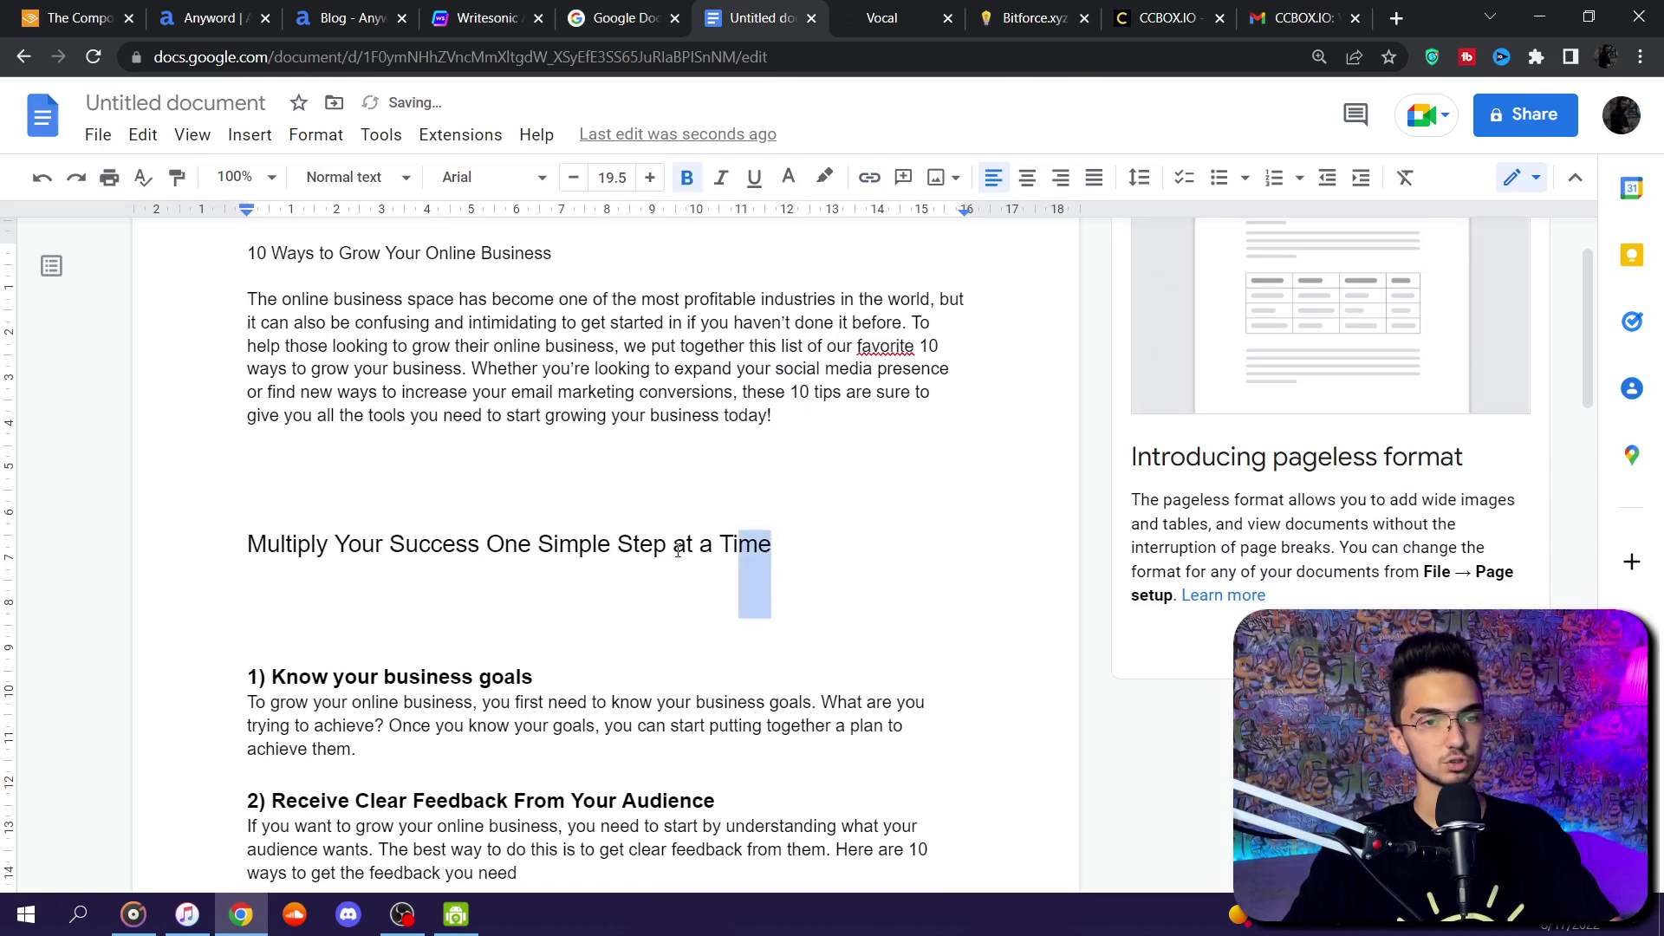
- Link the text "Multiply Your Success One Simple Step at a Time" to the share link copied from the audiobook's Audible page
{"action": "left_click_drag", "start_coordinate": [774, 543], "coordinate": [248, 555]}
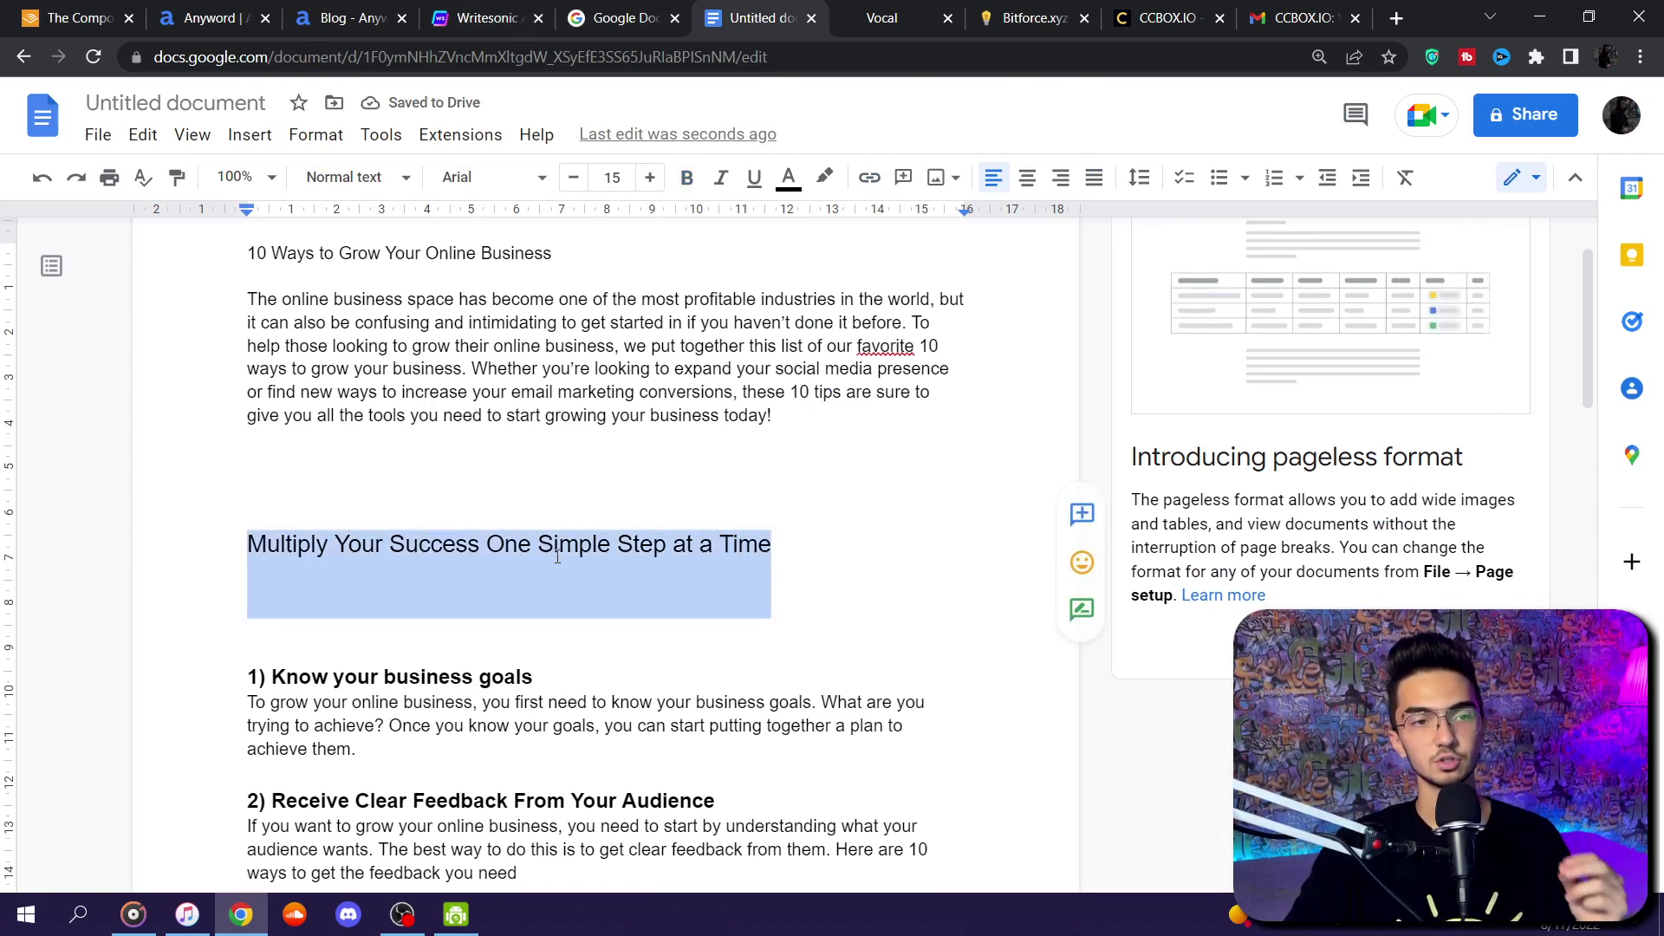
{"action": "left_click", "coordinate": [870, 178]}
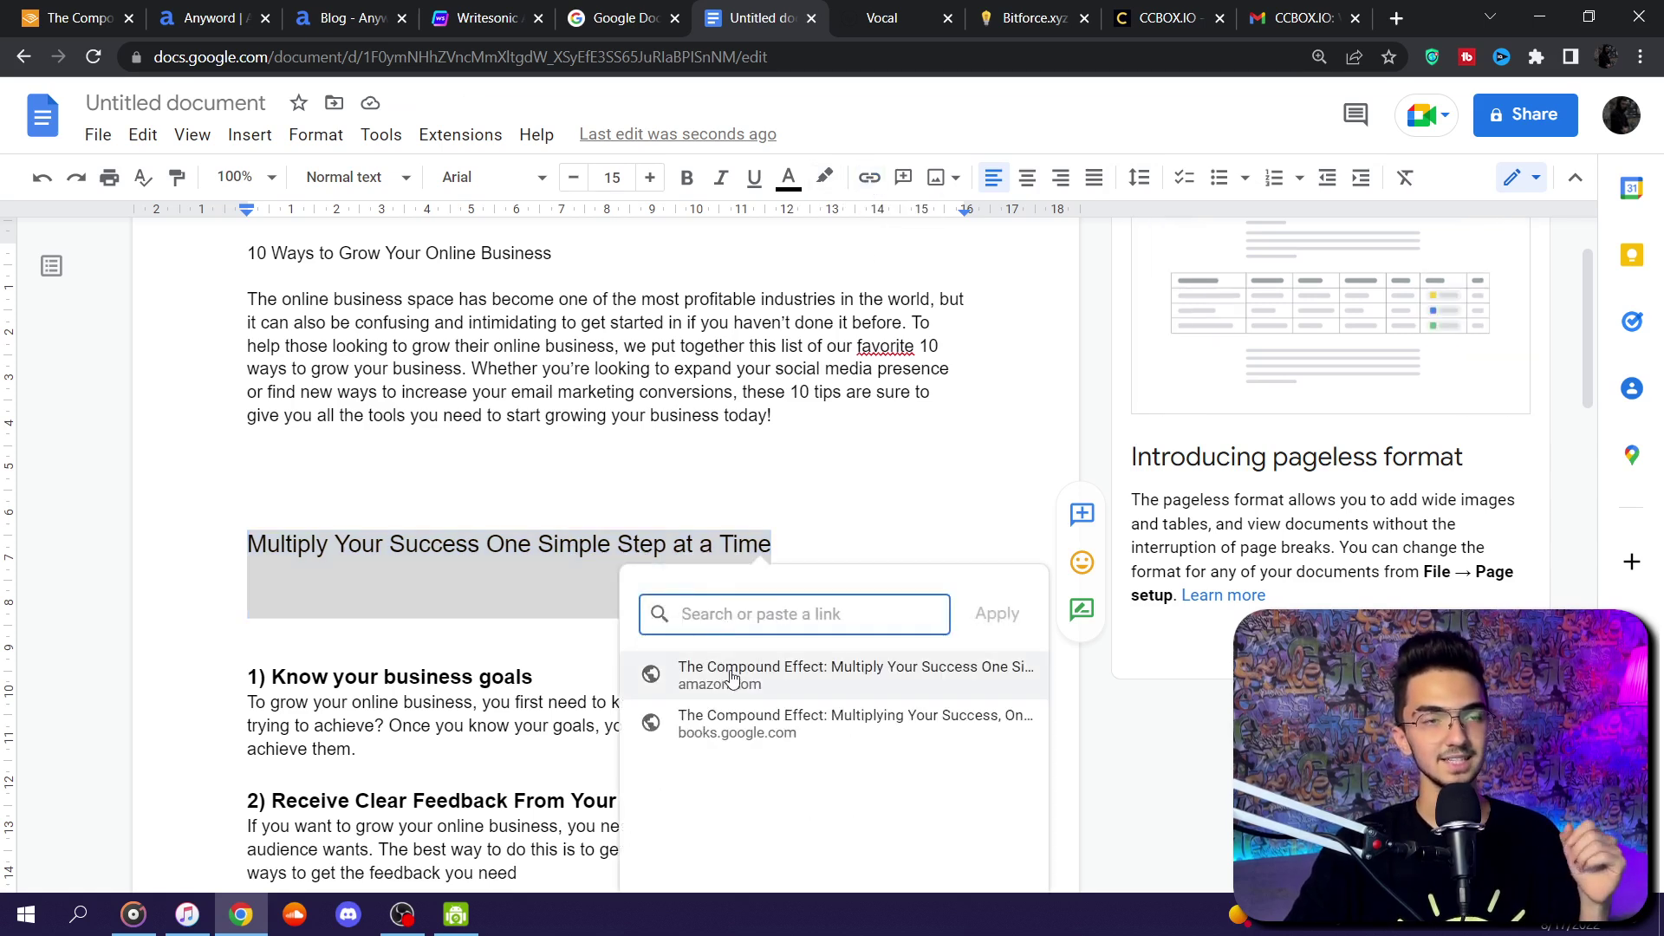
{"action": "left_click", "coordinate": [85, 12]}
{"action": "left_click", "coordinate": [1177, 708]}
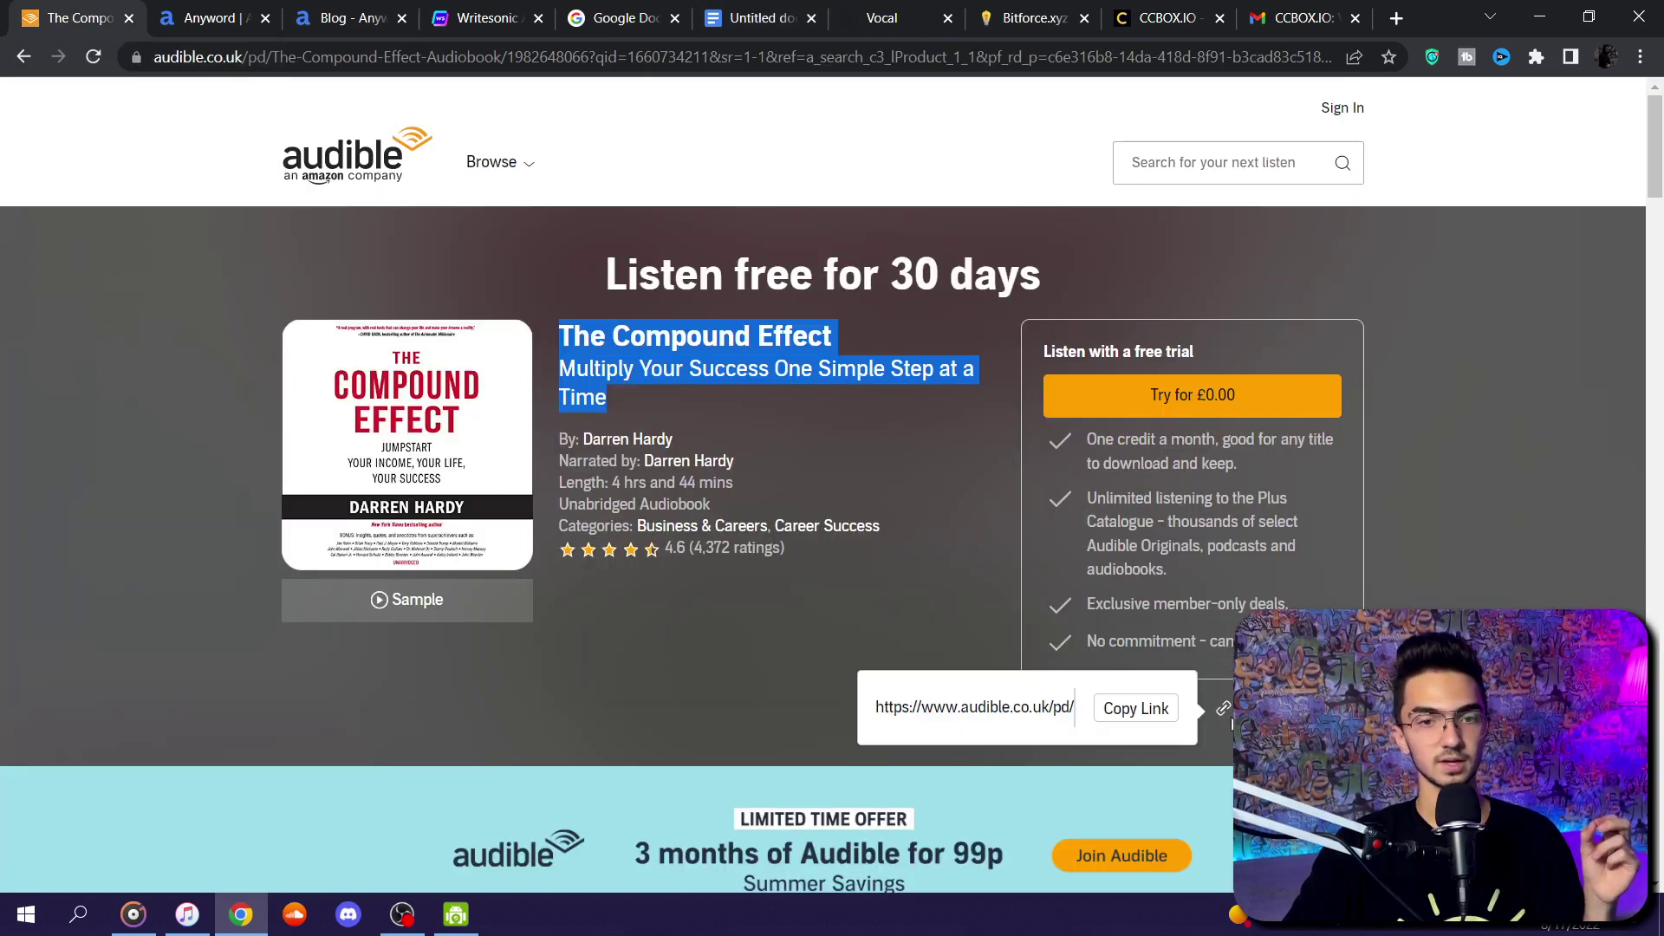
{"action": "left_click", "coordinate": [1135, 709]}
{"action": "left_click", "coordinate": [746, 18]}
{"action": "key", "text": "ctrl+v"}
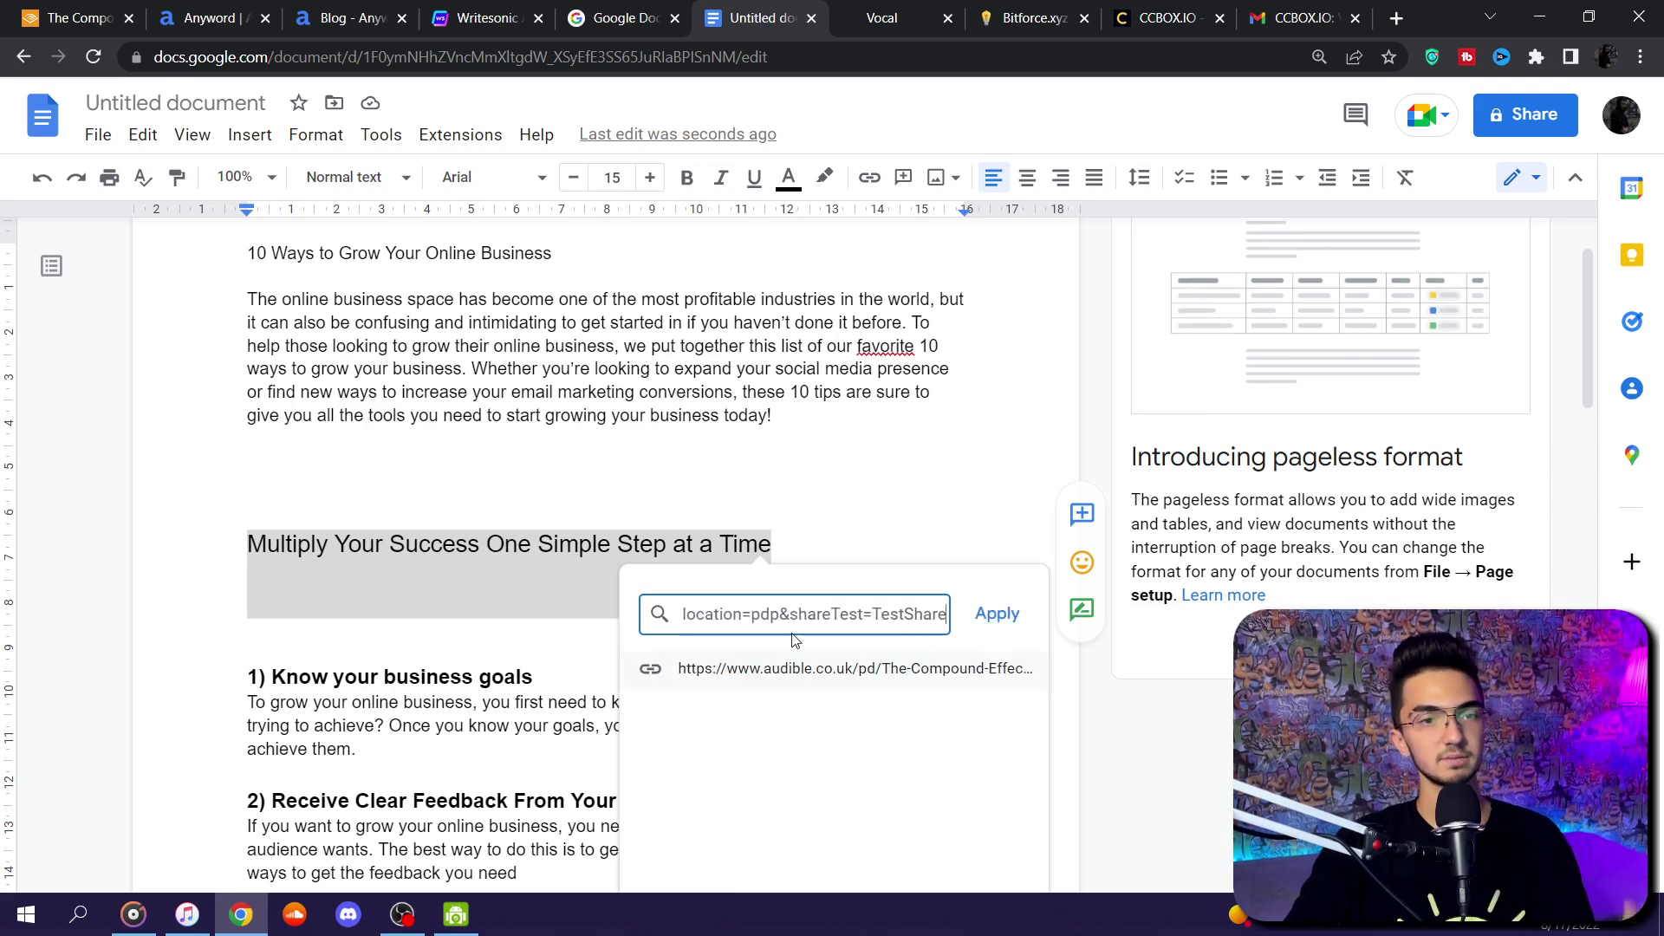
{"action": "left_click", "coordinate": [997, 615]}
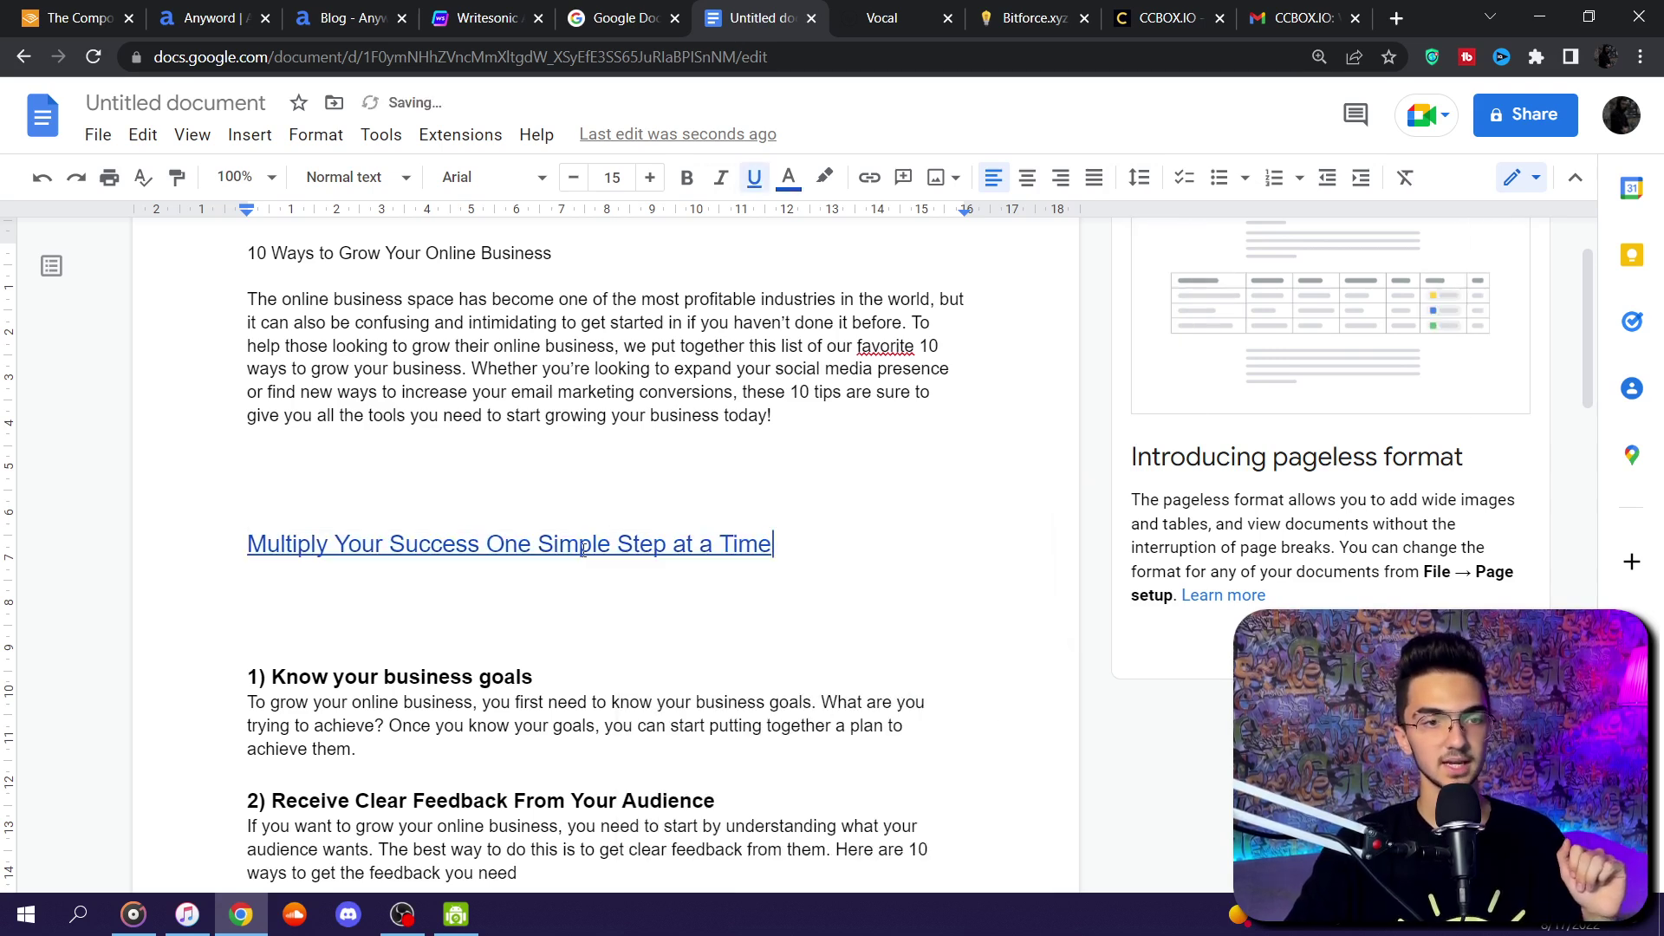
- Select the linked audiobook subtitle below the intro, and place the cursor after "Here are 10" in the second section's paragraph
{"action": "left_click", "coordinate": [153, 419]}
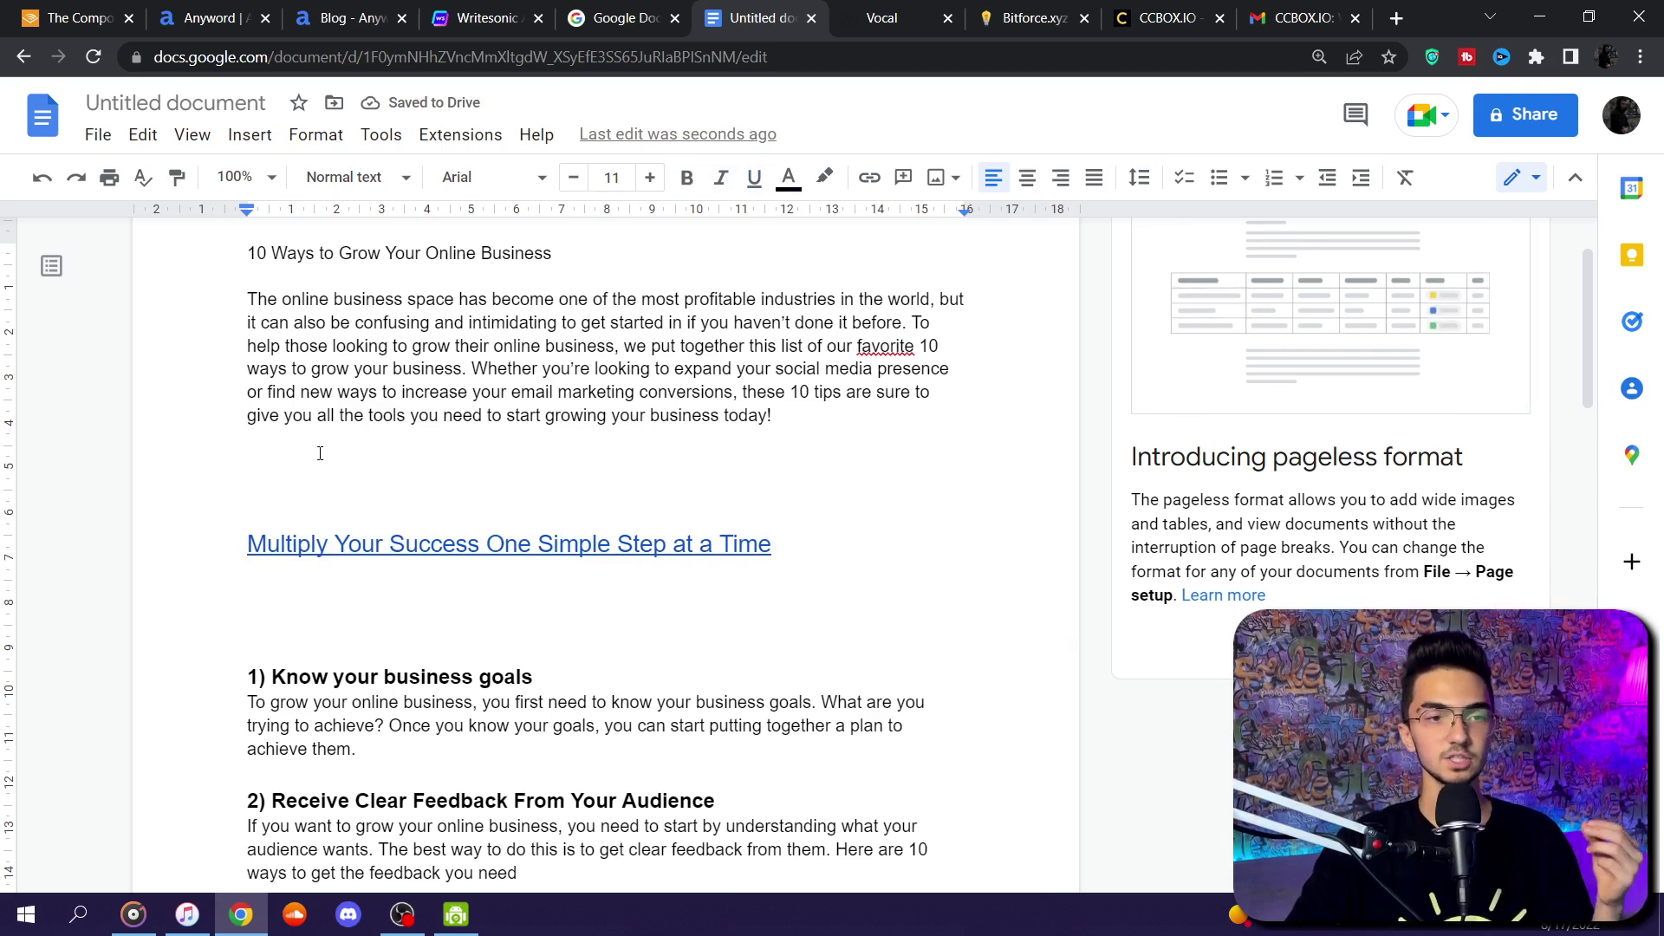
{"action": "scroll", "coordinate": [316, 450], "scroll_direction": "down", "scroll_amount": 5}
{"action": "scroll", "coordinate": [323, 458], "scroll_direction": "up", "scroll_amount": 2}
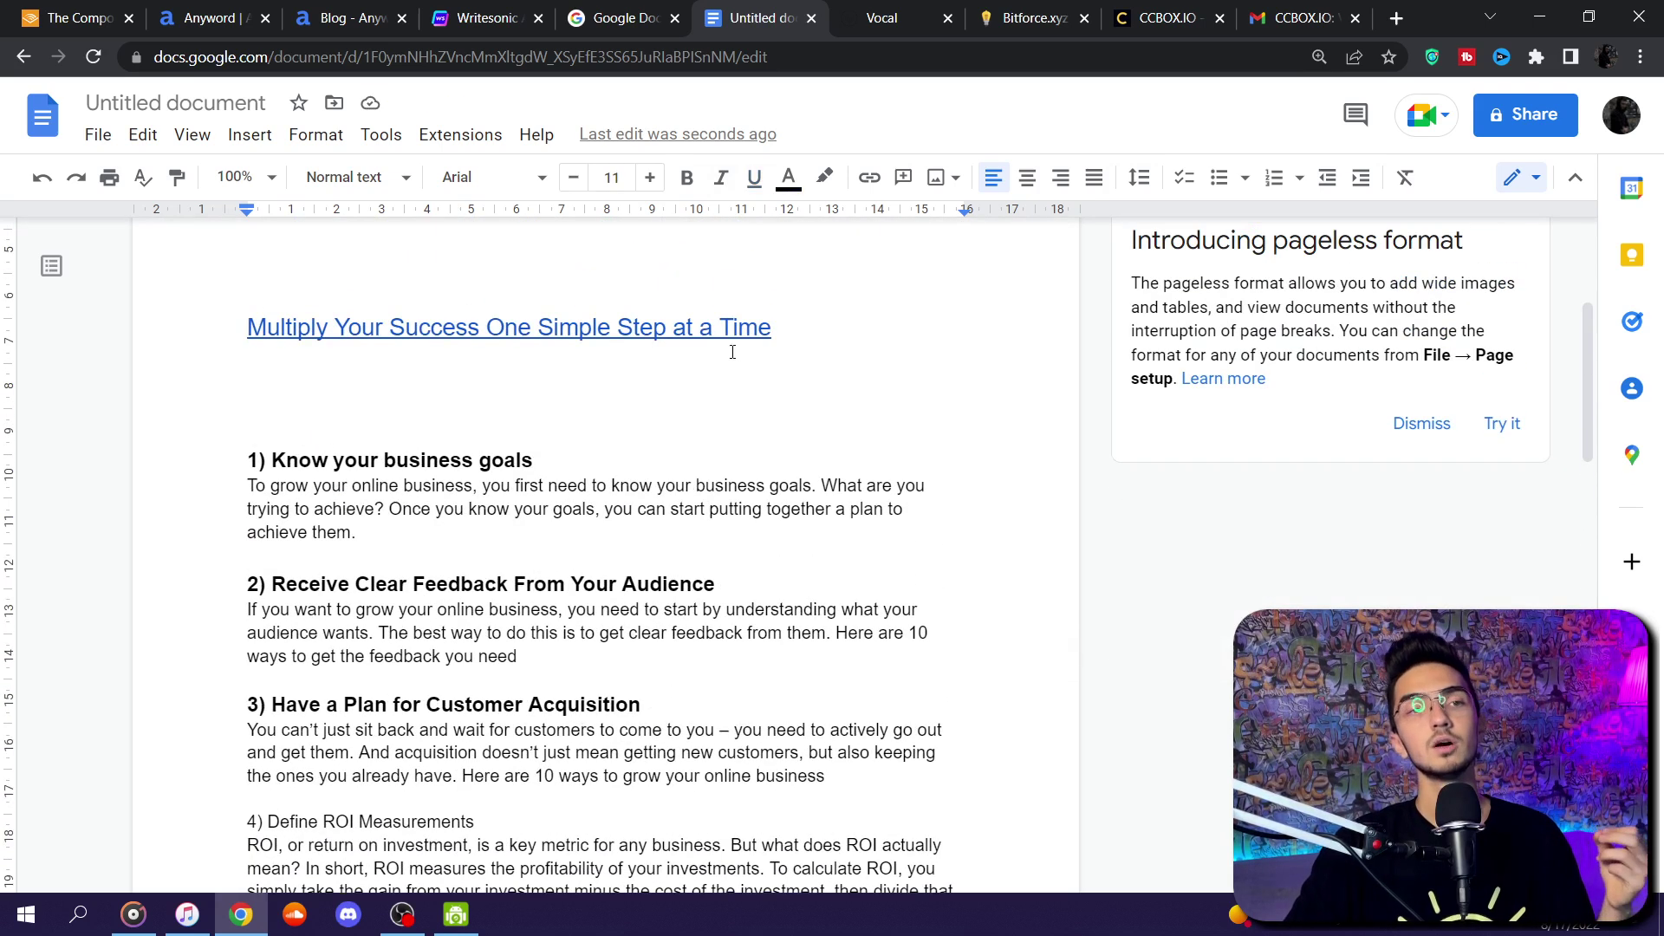
{"action": "left_click_drag", "start_coordinate": [772, 319], "coordinate": [112, 372]}
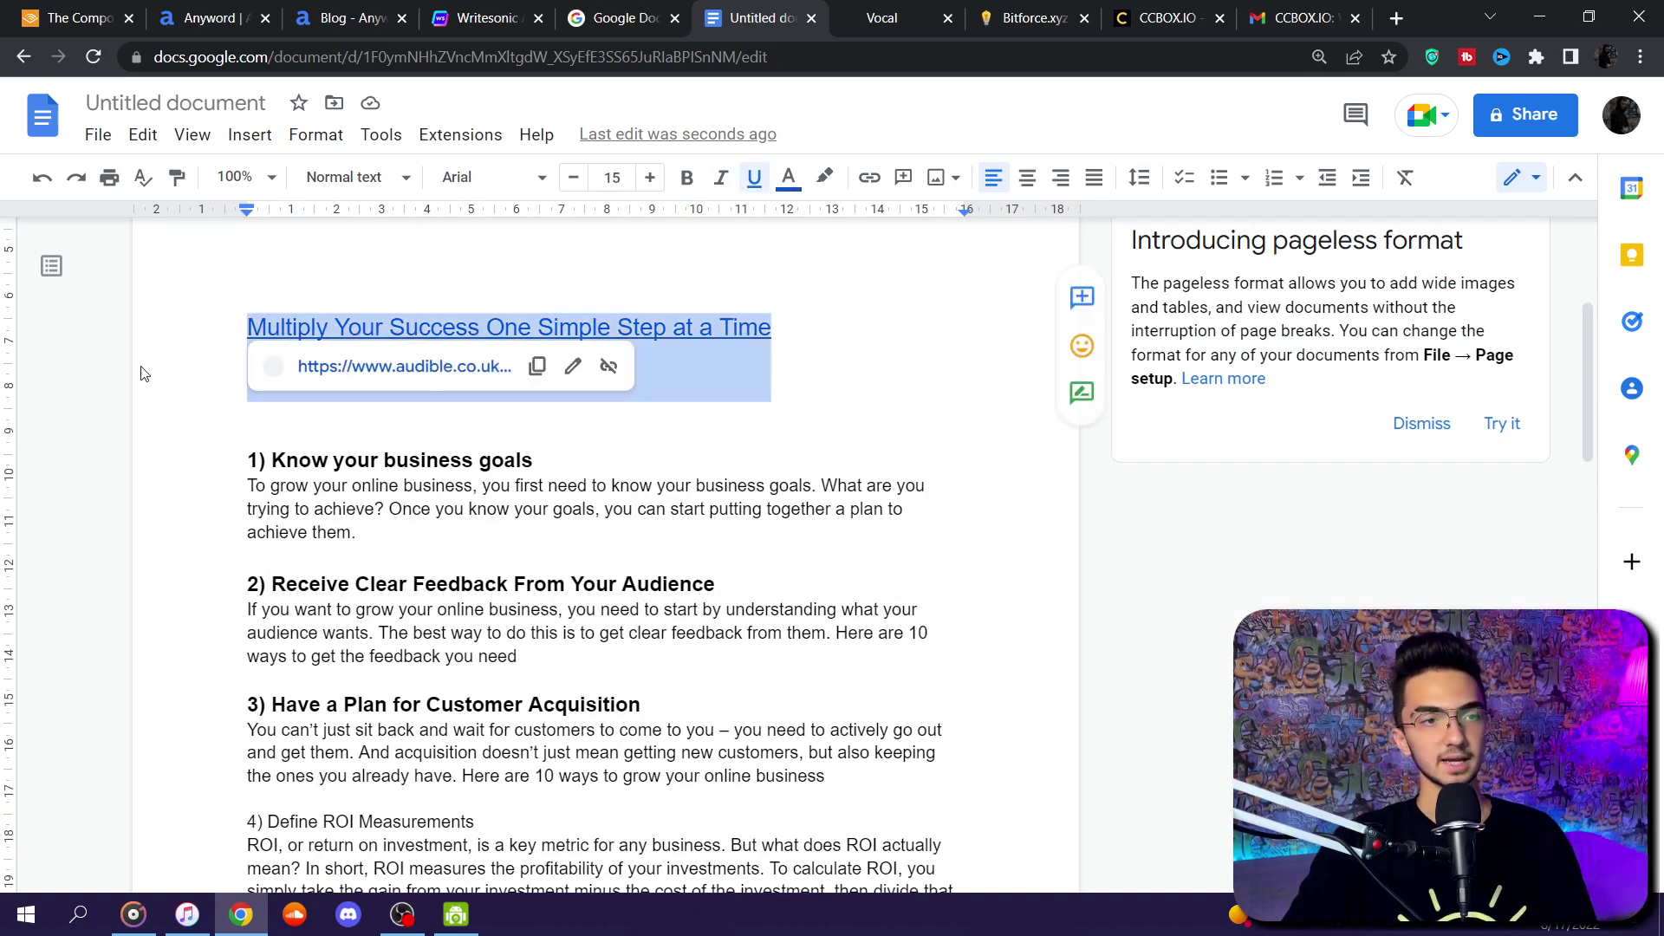
{"action": "scroll", "coordinate": [216, 407], "scroll_direction": "down", "scroll_amount": 4}
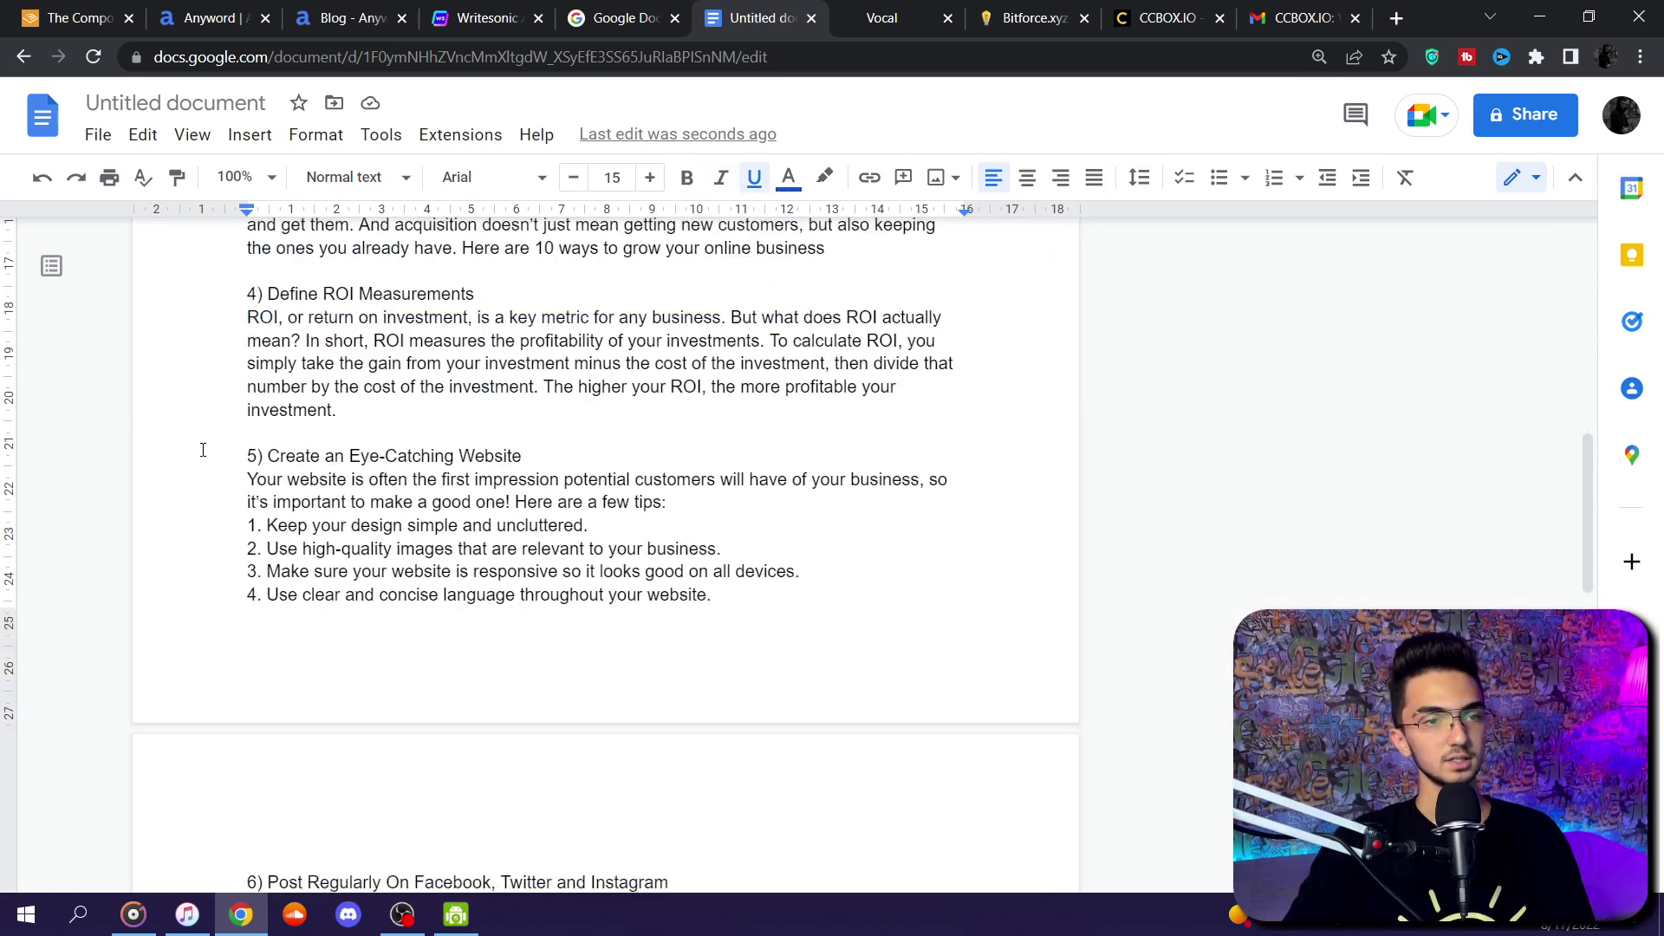
{"action": "left_click", "coordinate": [930, 312]}
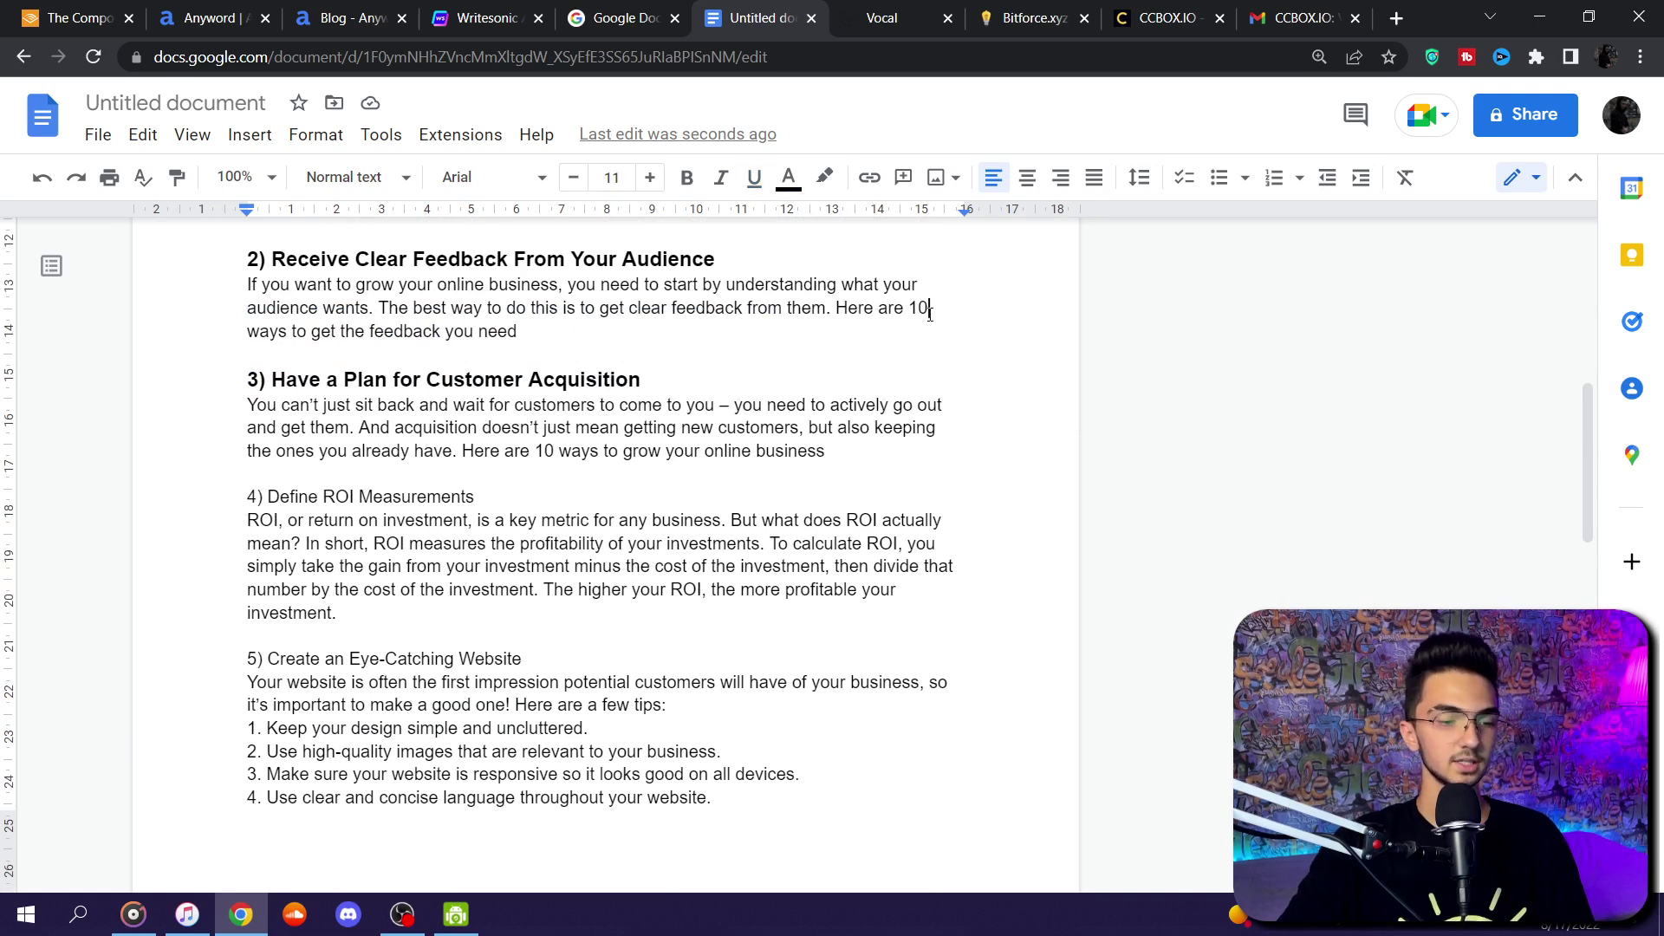